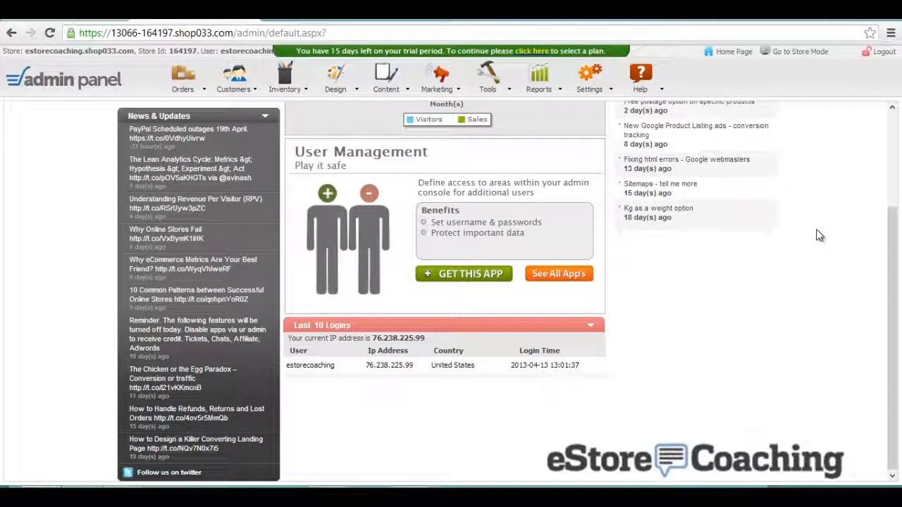
- Open Go to Store Mode in a new browser tab and preview the empty storefront
scroll(818, 235, "up", 3)
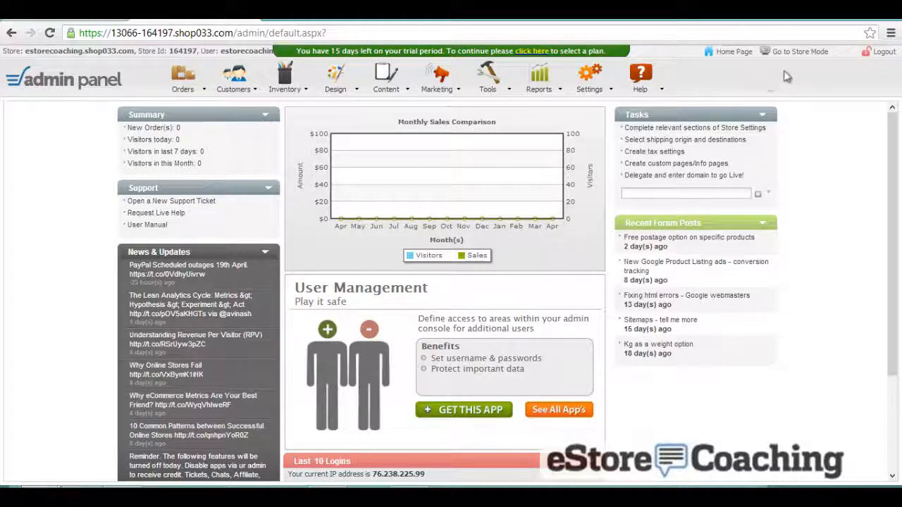
right_click(797, 54)
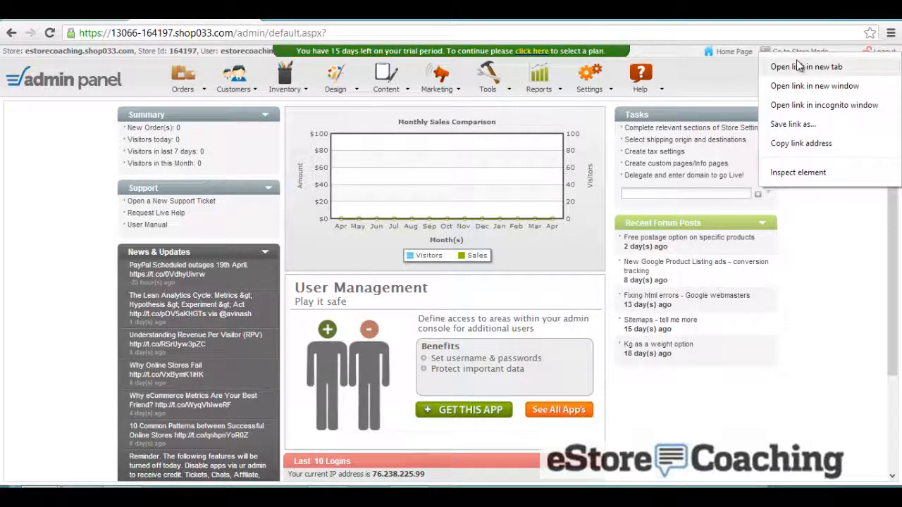
left_click(803, 66)
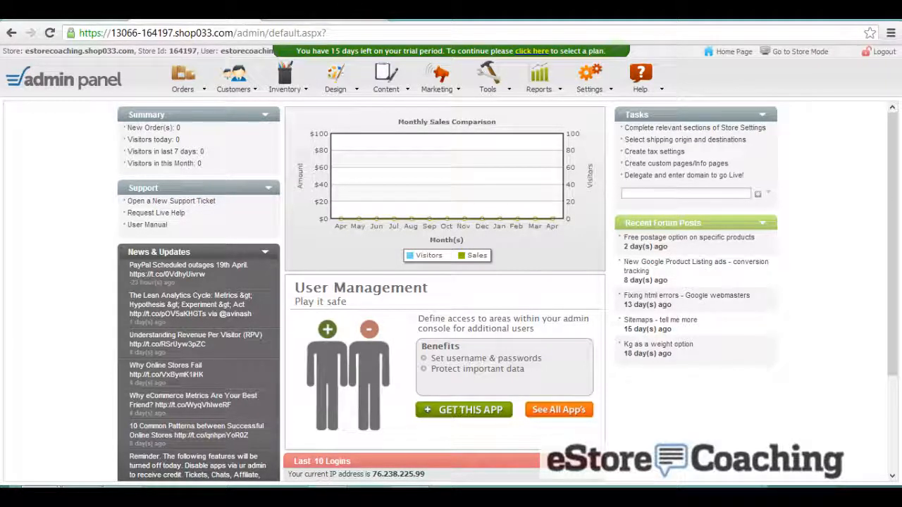
key("ctrl+Tab")
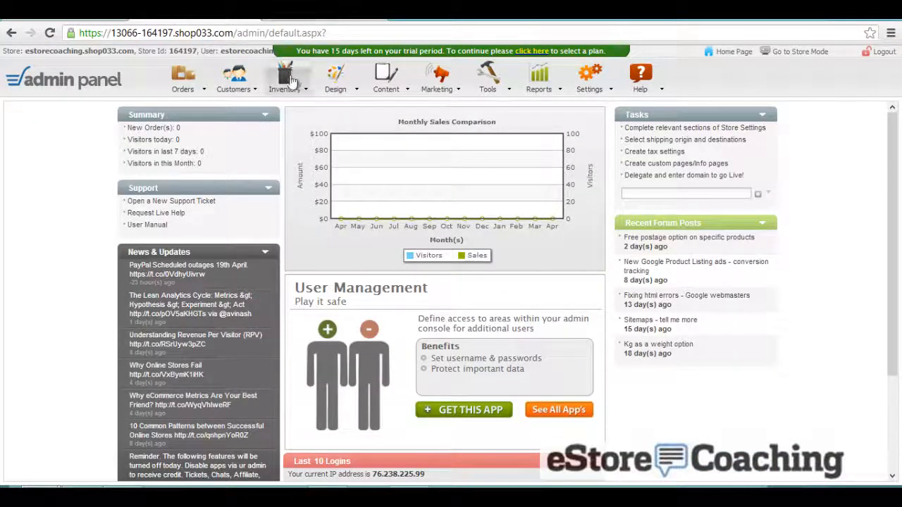
mouse_move(289, 81)
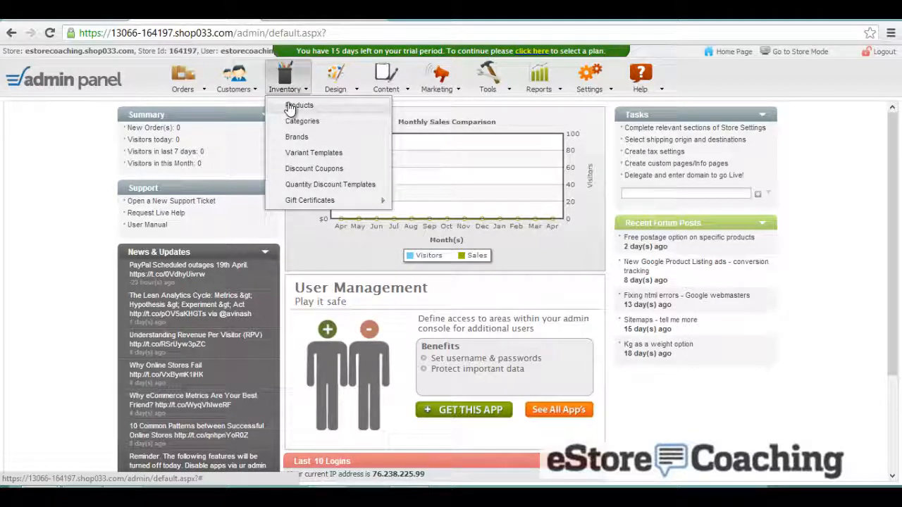
- Create a new product titled NIke Polo with SKU NIKE, a short listing description and keywords 'nike, polo, nike polo'
left_click(290, 106)
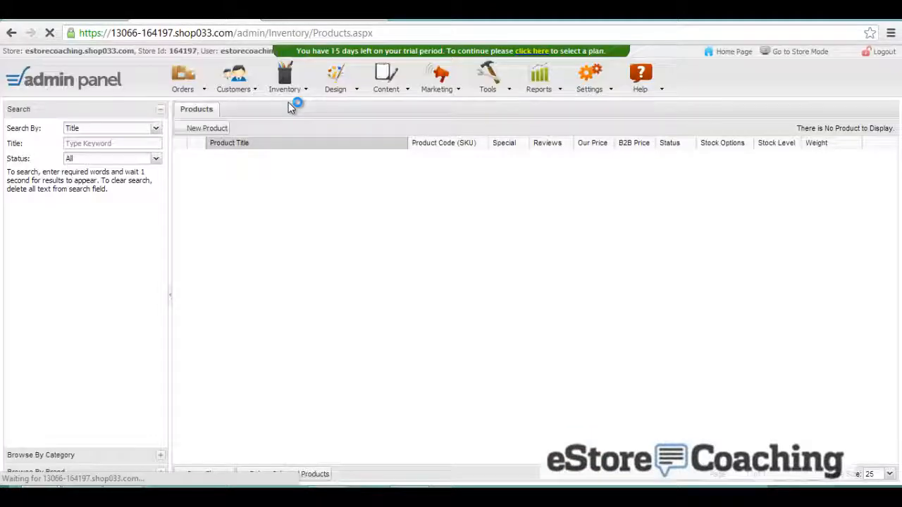
left_click(211, 128)
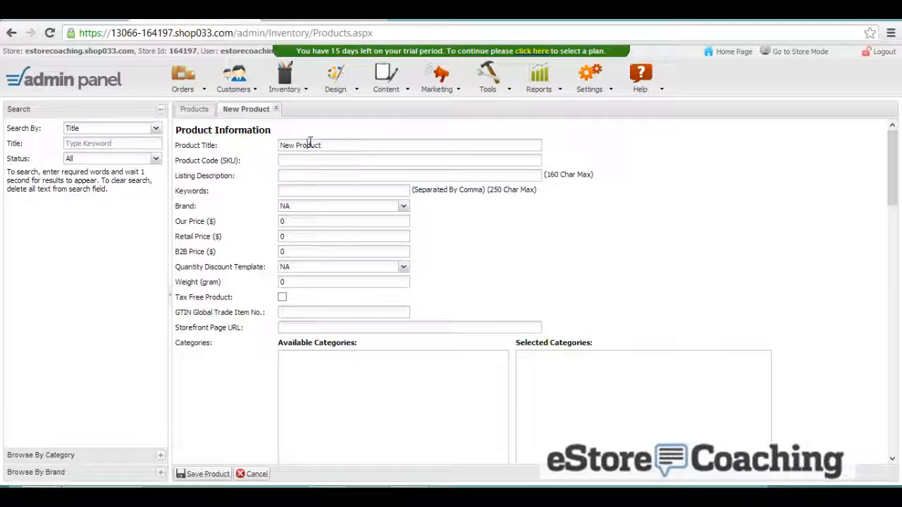
left_click_drag(330, 148, 276, 145)
type("Nike")
key("Tab")
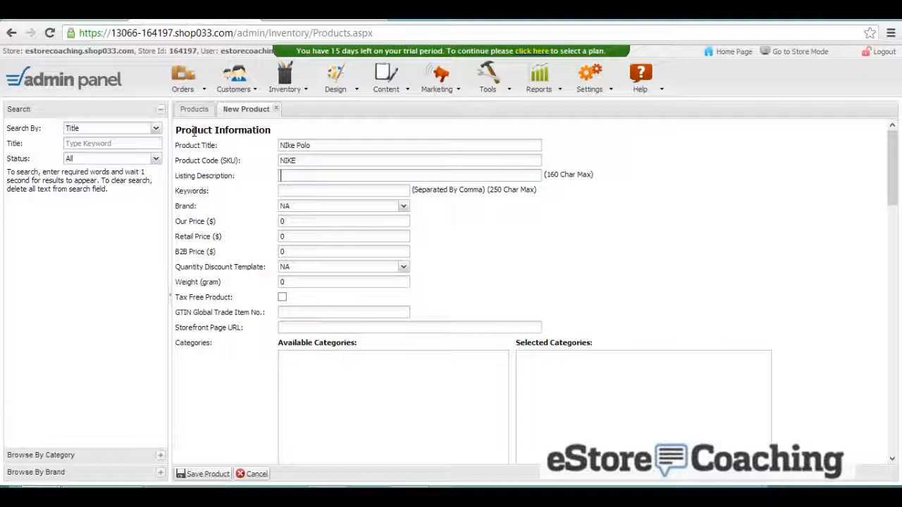
type("Som")
type("e")
type(" d")
type("ist d")
type("escr")
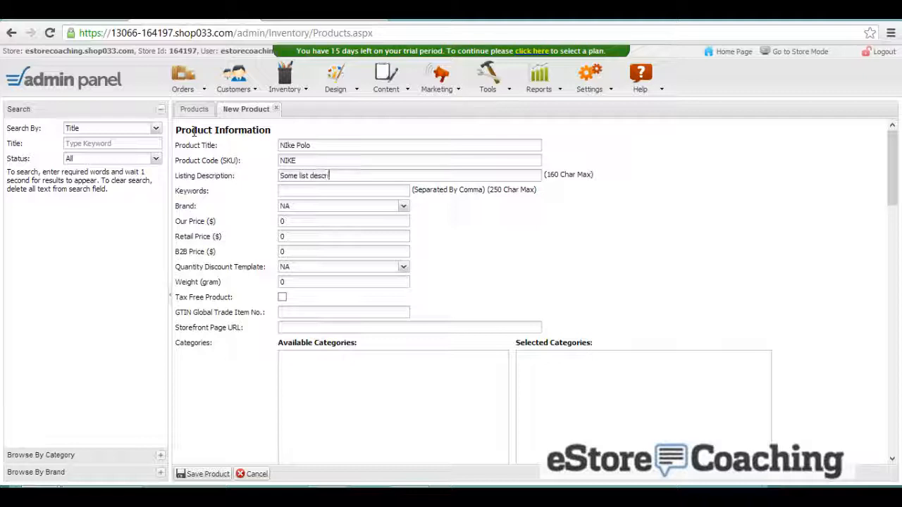
type("iption of the polo")
key("Tab")
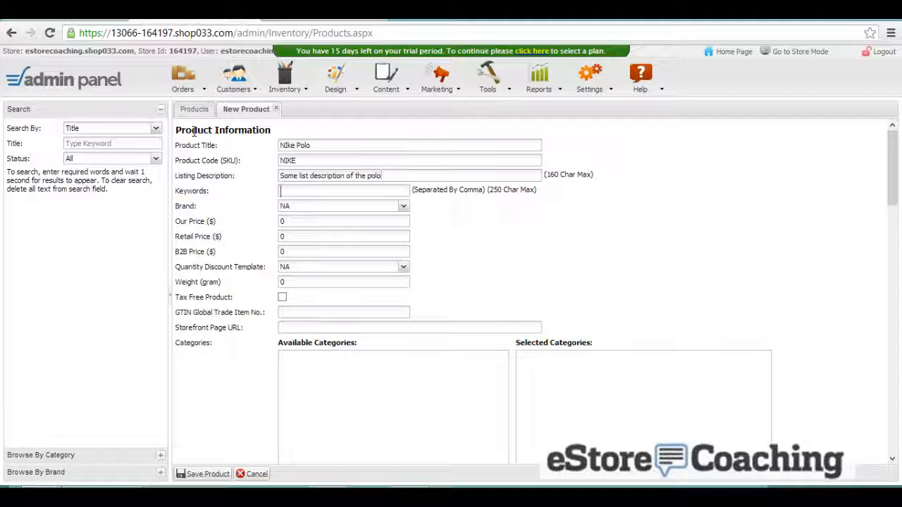
type("nike, polo")
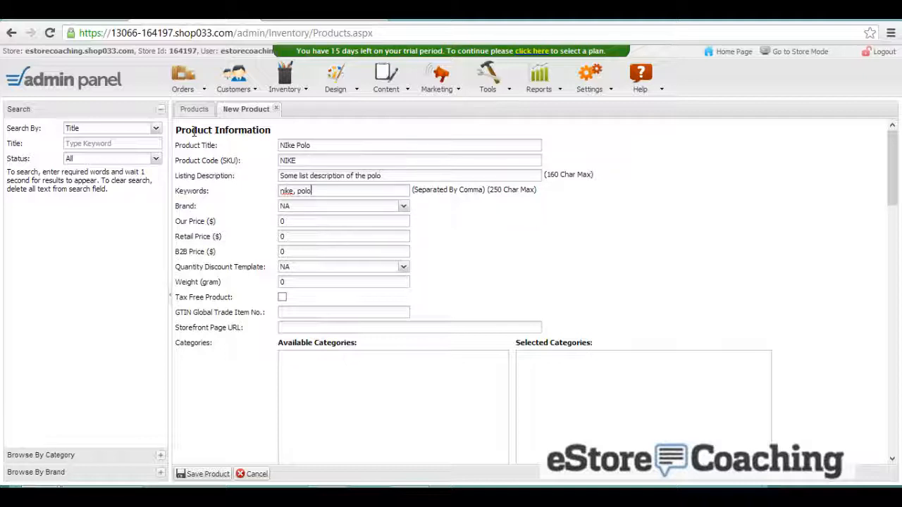
type(", nike polo")
key("Tab")
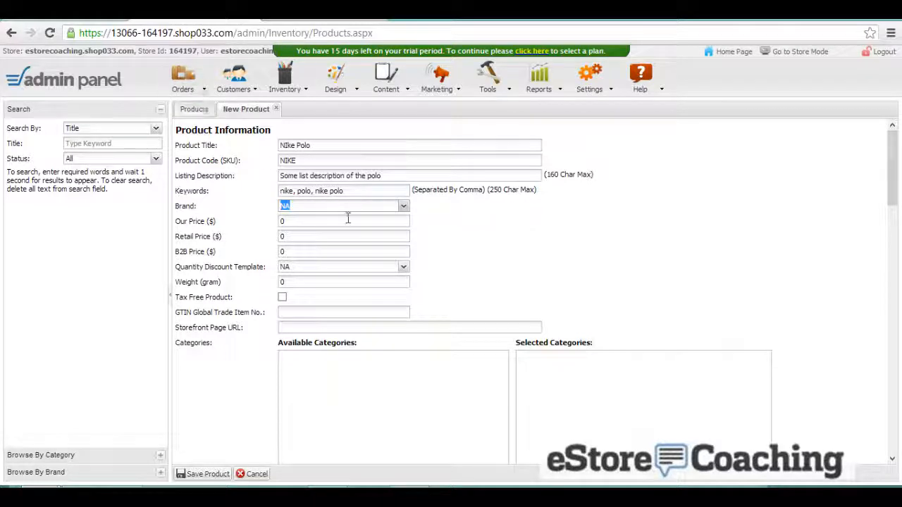
- Keep the brand at NA and set Our Price 50, Retail 75 and B2B 40
left_click(393, 206)
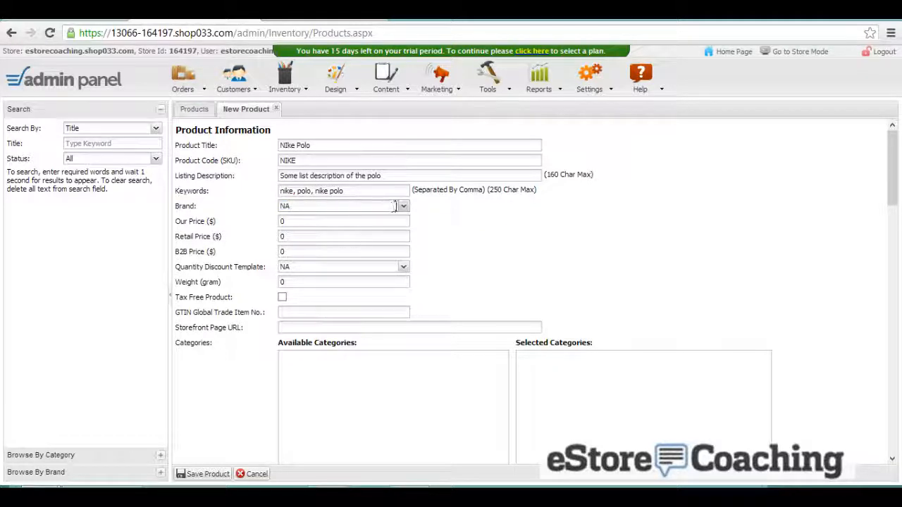
left_click(404, 206)
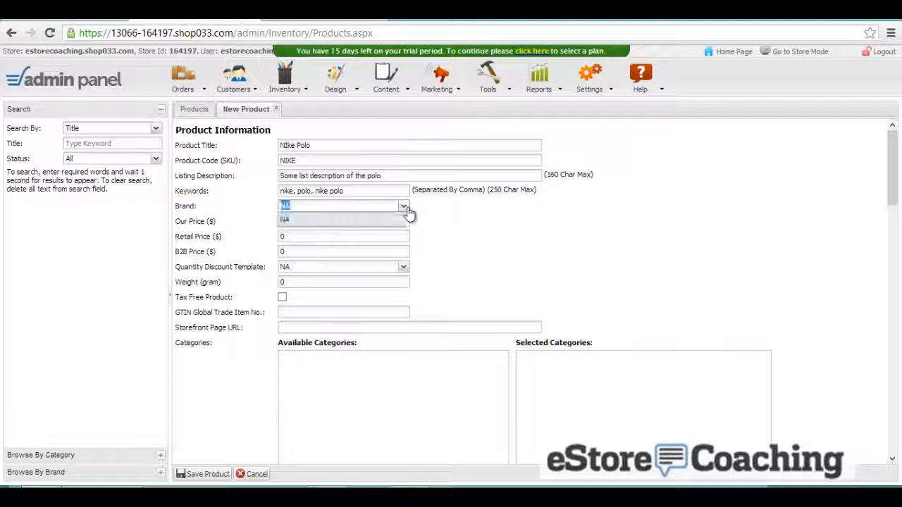
left_click(405, 208)
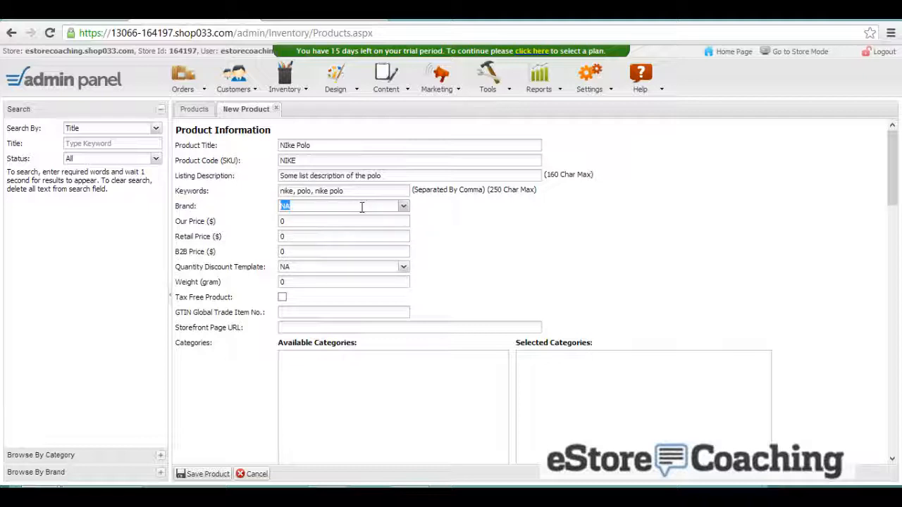
left_click(317, 223)
left_click_drag(317, 223, 280, 222)
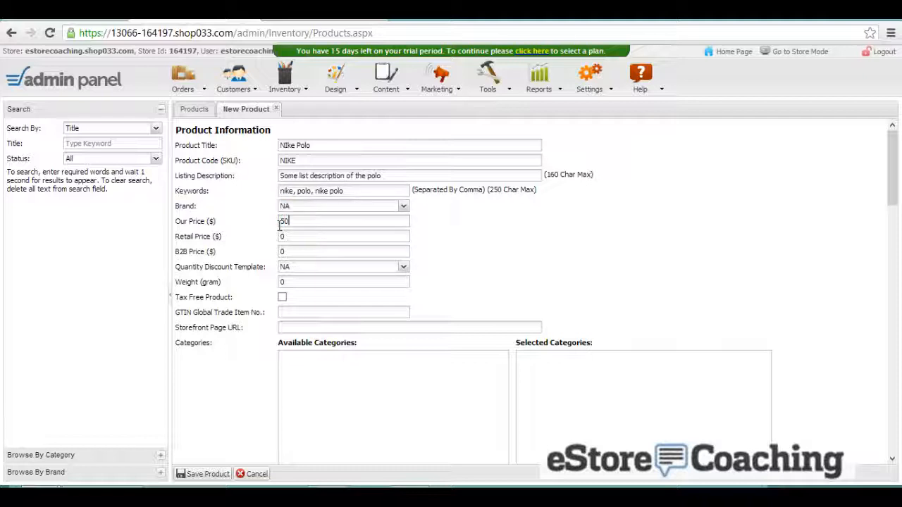
key("Tab")
type("75")
key("Tab")
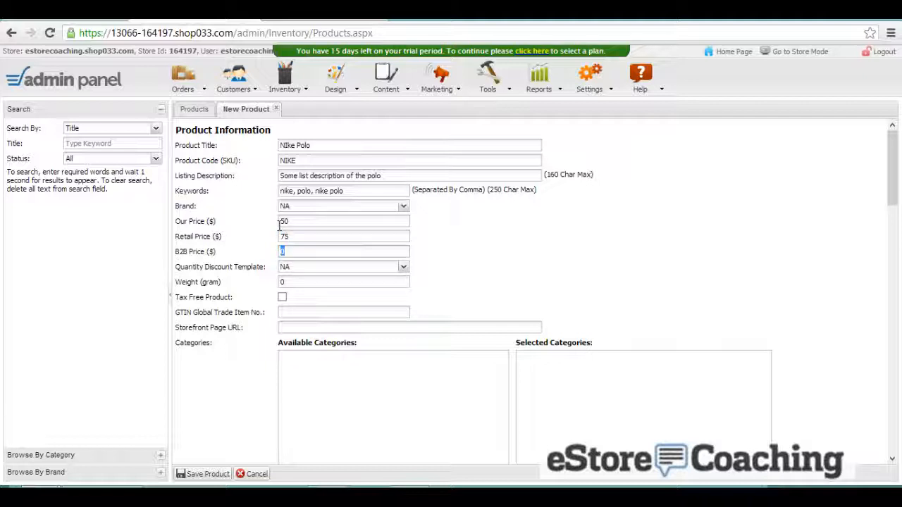
type("40")
key("Tab")
- Keep the discount template at NA, set weight to 1 gram and mark the product tax free
left_click(358, 266)
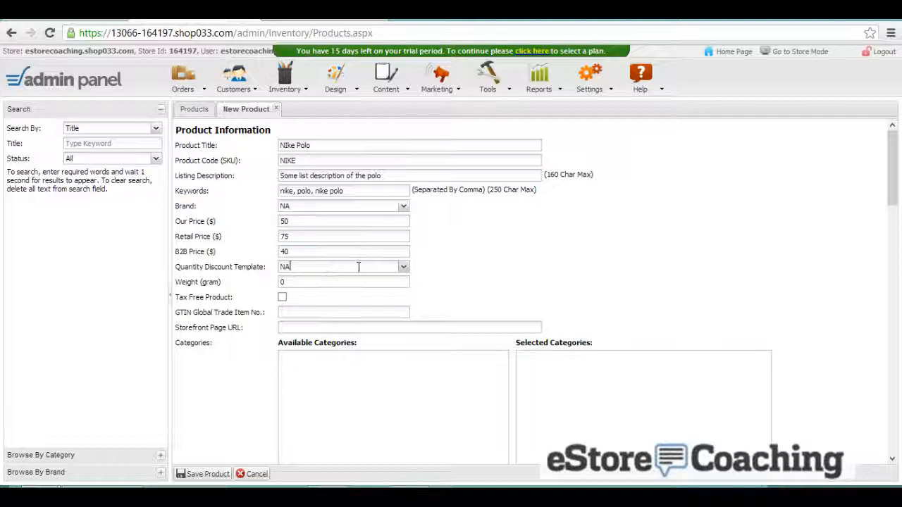
left_click(405, 268)
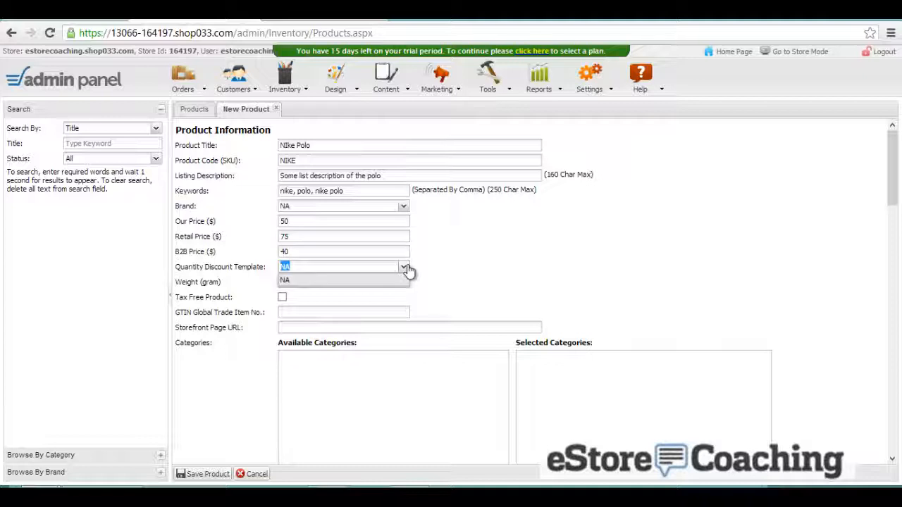
left_click(406, 268)
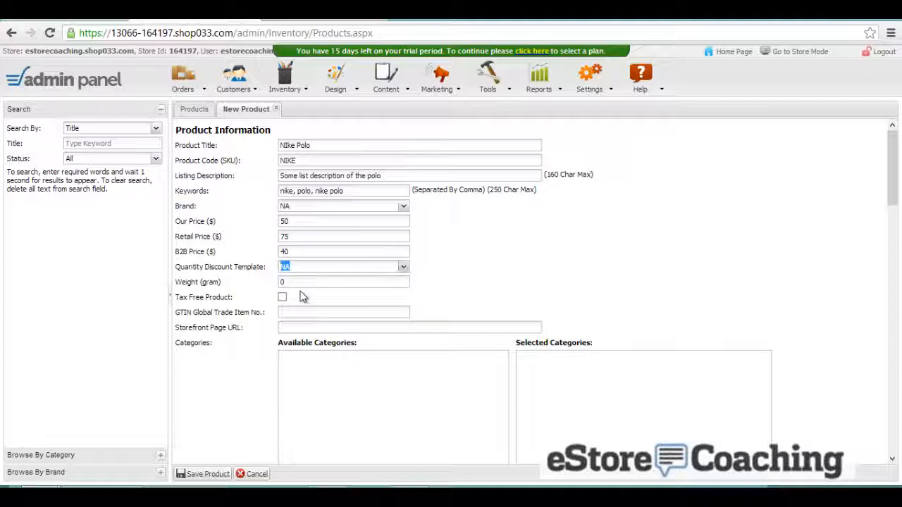
left_click(300, 282)
double_click(280, 282)
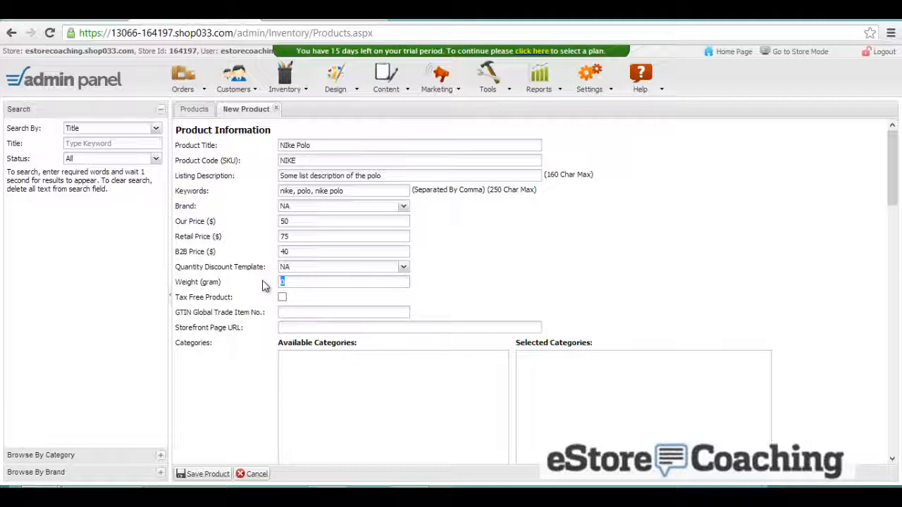
type("1")
left_click(282, 297)
scroll(273, 307, "down", 2)
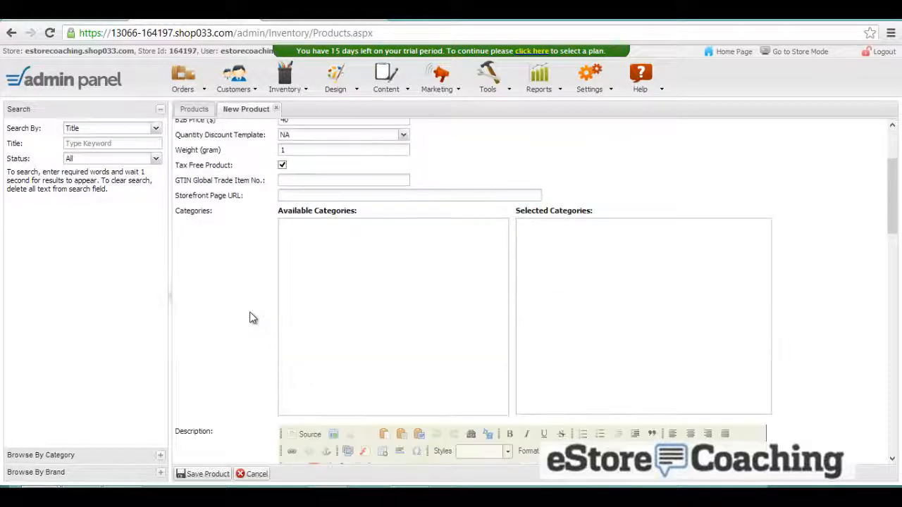
- Enter GTIN 1 and the long description 'Long description of product'
left_click(299, 177)
scroll(302, 255, "down", 1)
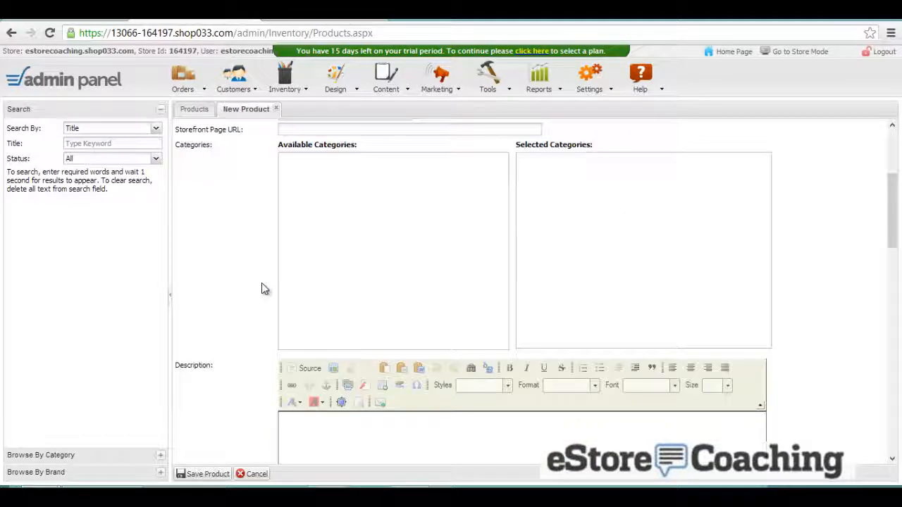
scroll(299, 275, "down", 1)
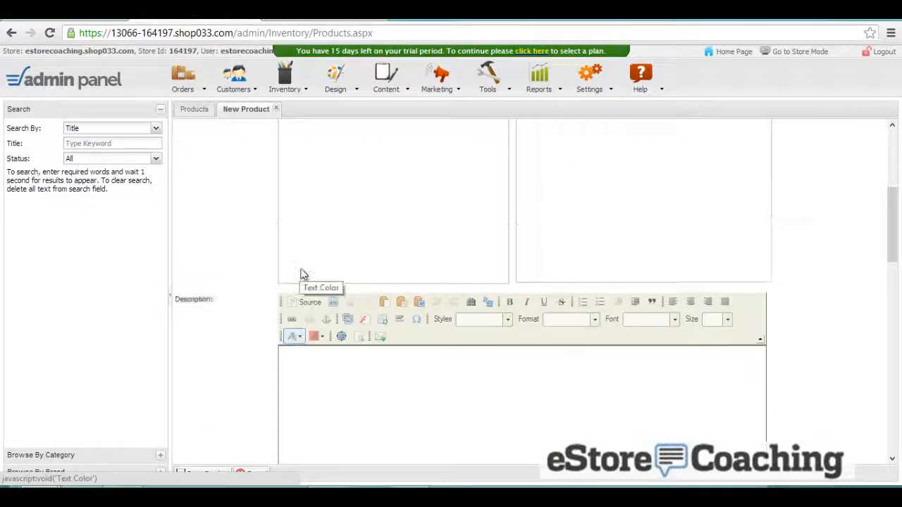
scroll(303, 274, "up", 2)
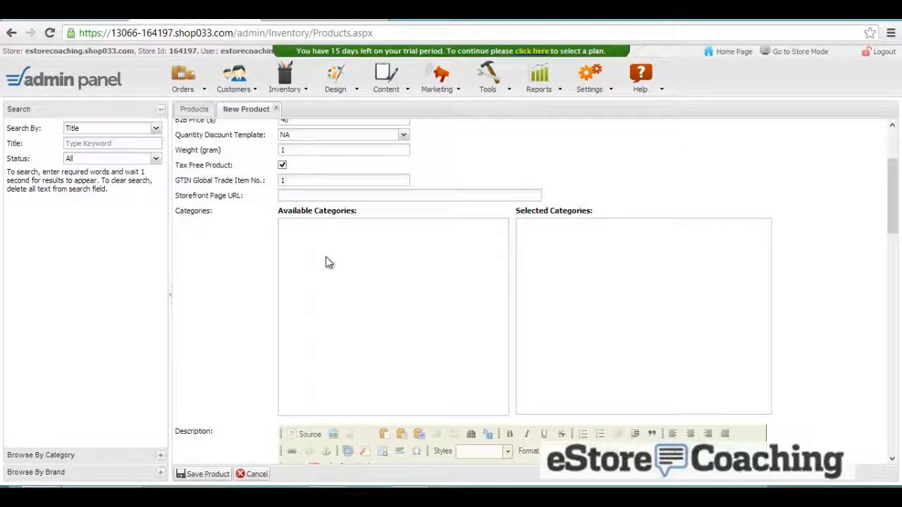
scroll(326, 262, "down", 2)
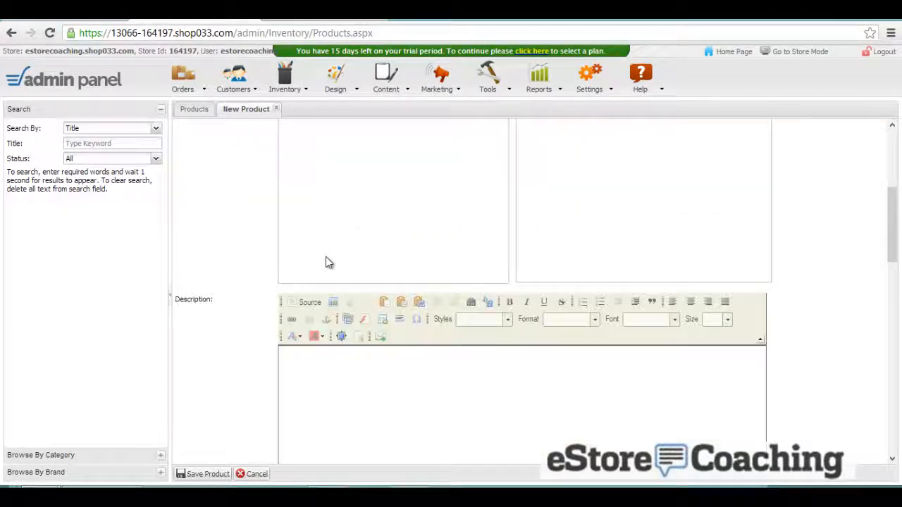
scroll(325, 262, "down", 3)
left_click(326, 256)
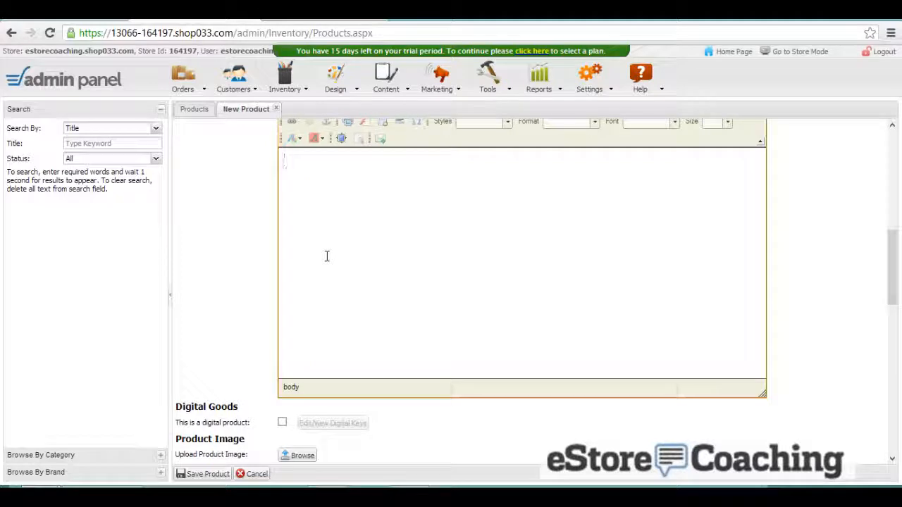
type("Long s")
type("escription")
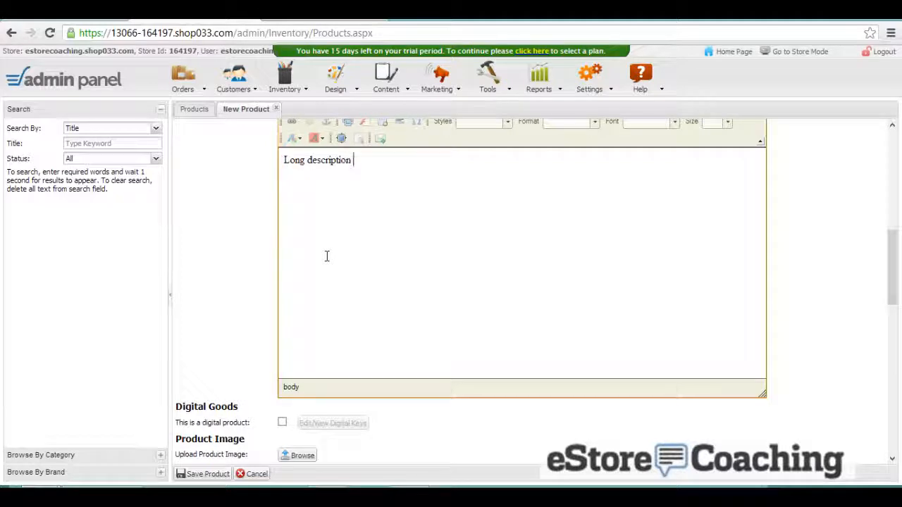
type(" of poduct")
scroll(325, 255, "down", 3)
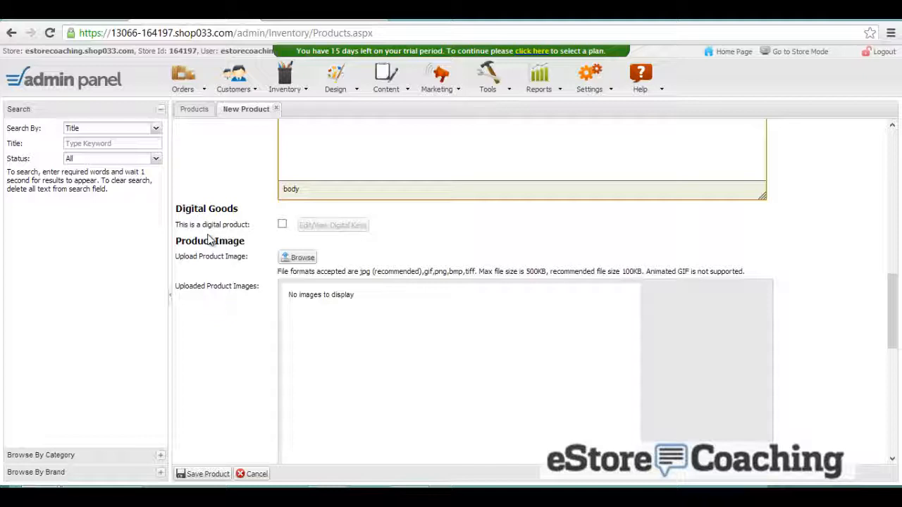
- Close the Digital Goods window and leave the polo marked as a non-digital product
left_click(282, 226)
left_click(303, 226)
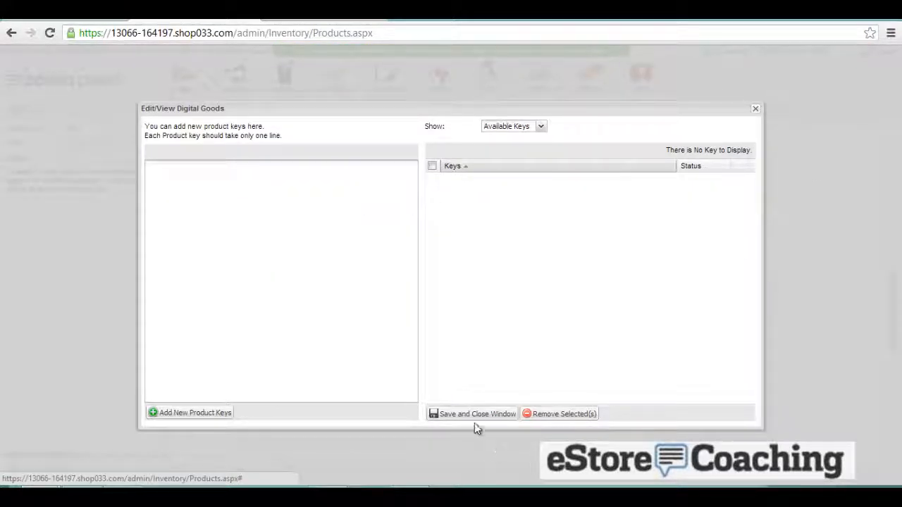
left_click(755, 110)
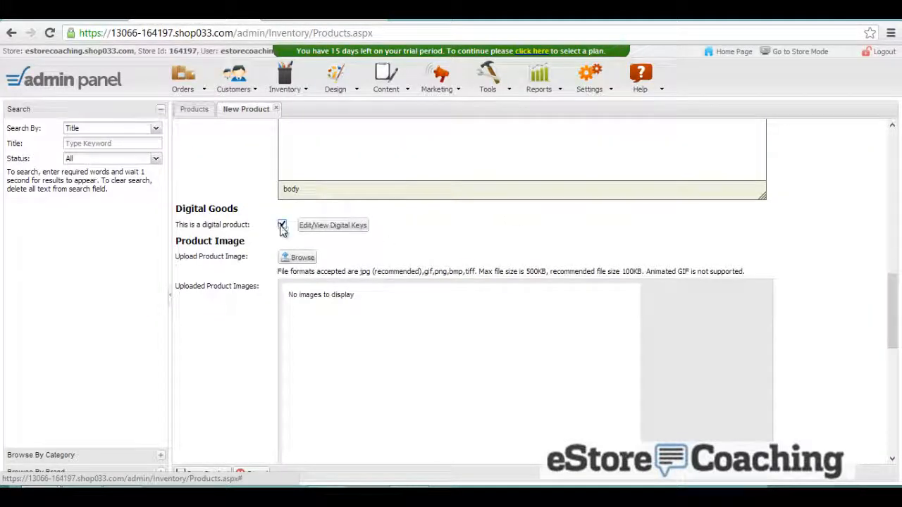
left_click(282, 225)
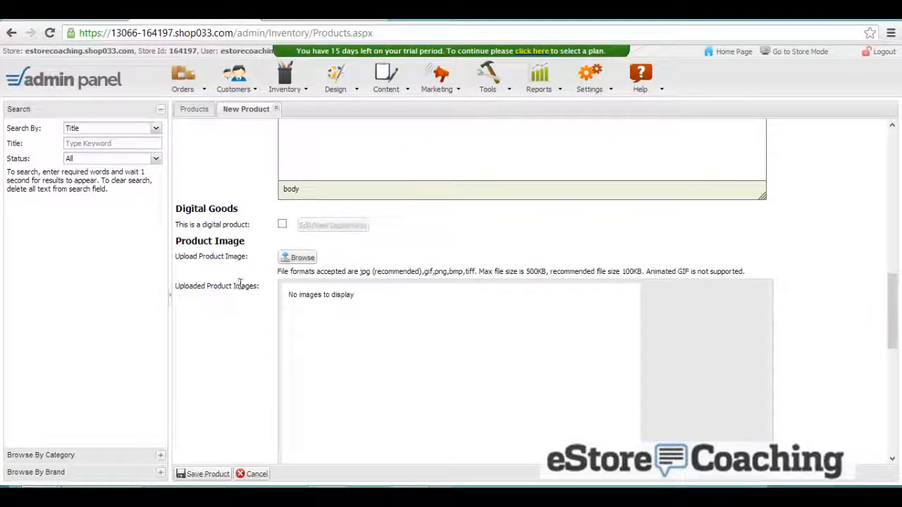
- Upload the green polo photo 354055.jpg as the product image
left_click(291, 259)
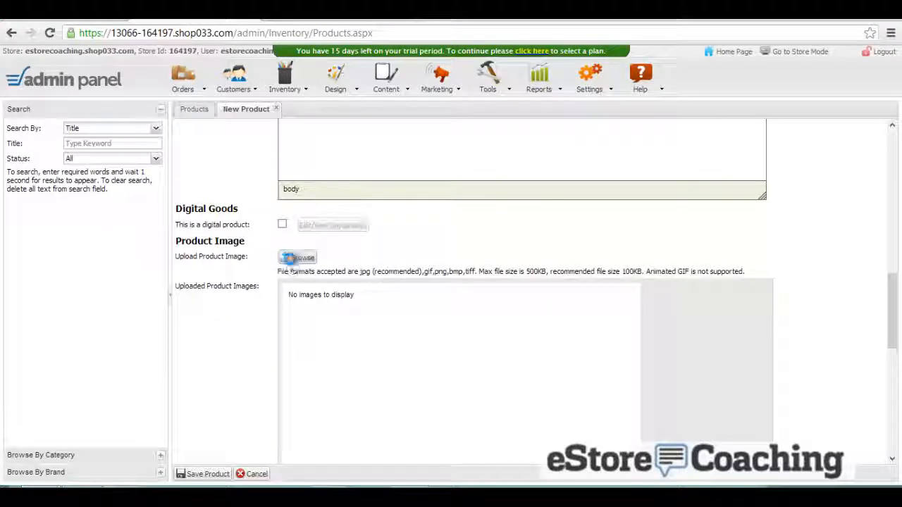
double_click(157, 129)
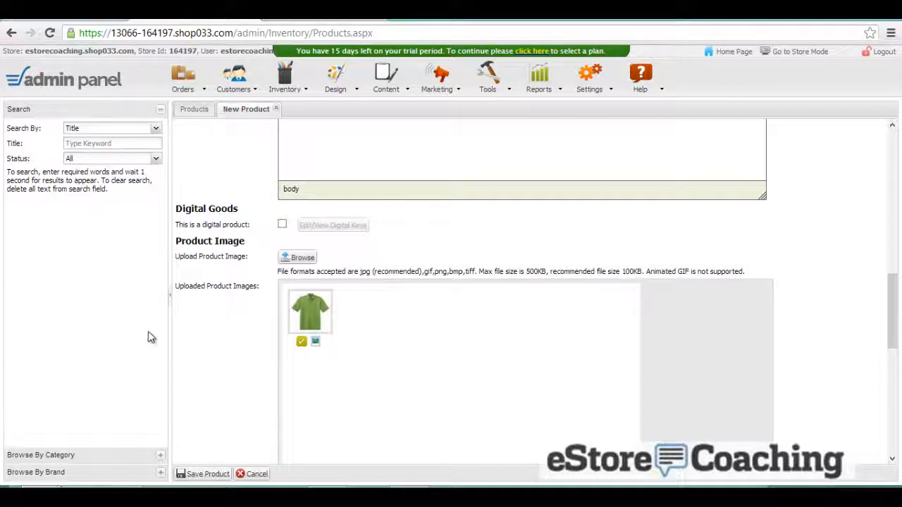
scroll(207, 356, "down", 3)
- Set status Online, tick homepage and category specials, and choose Do not Use Stock Levels, In Stock
scroll(207, 357, "down", 1)
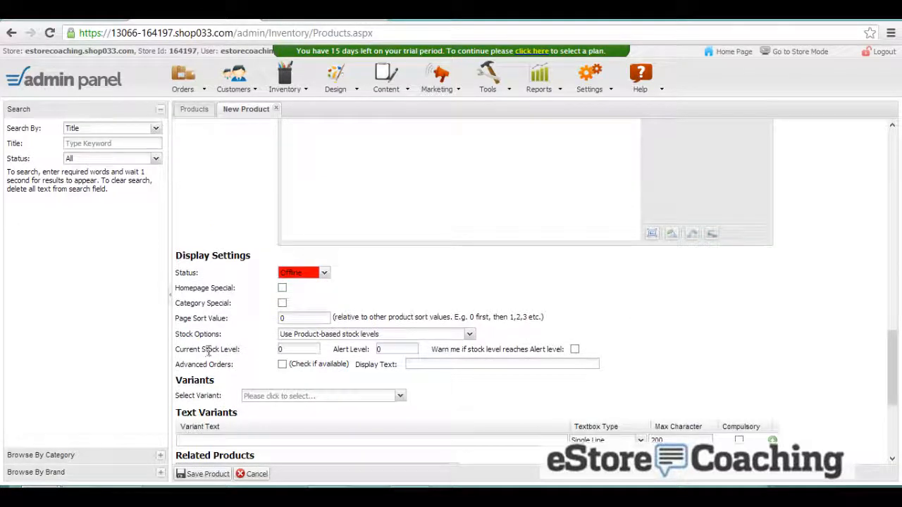
left_click(321, 274)
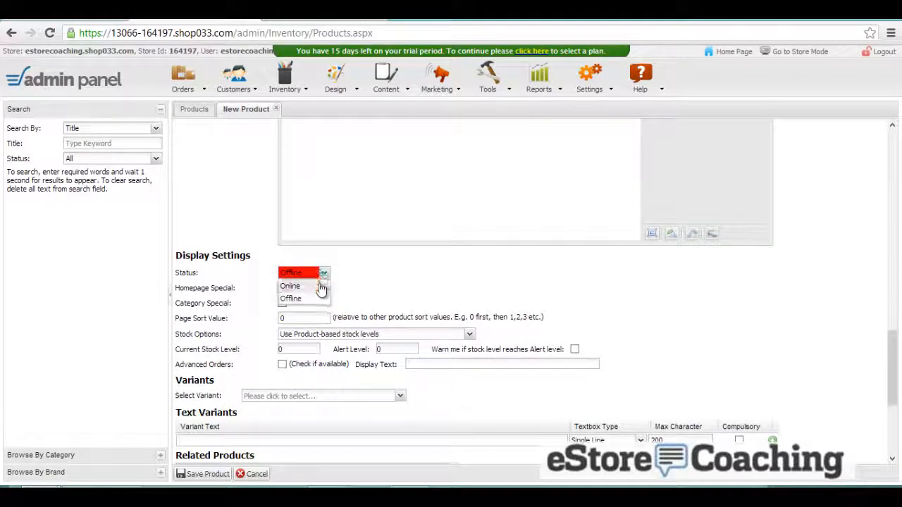
left_click(314, 286)
left_click(282, 288)
left_click(282, 305)
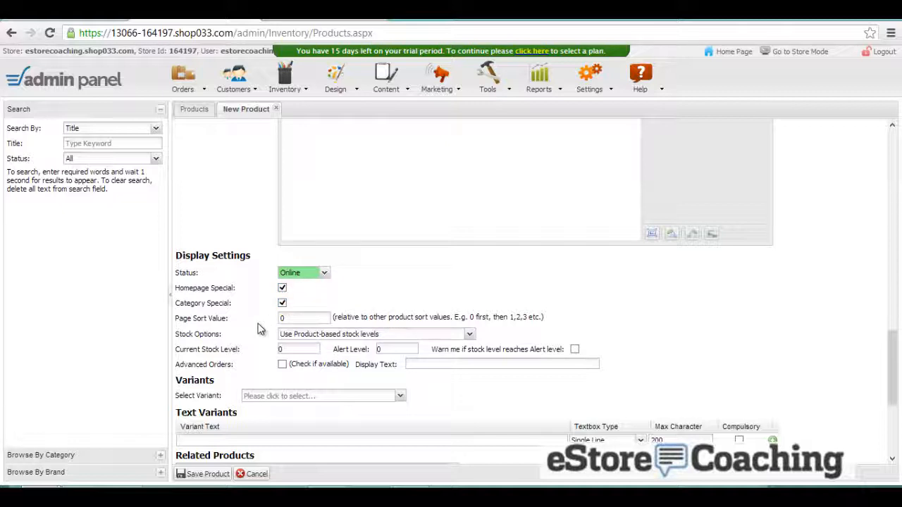
left_click(324, 336)
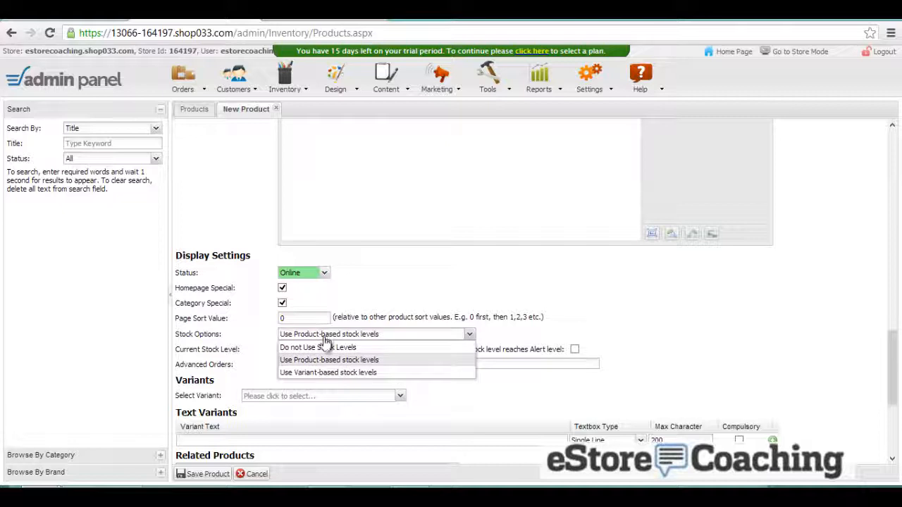
left_click(325, 347)
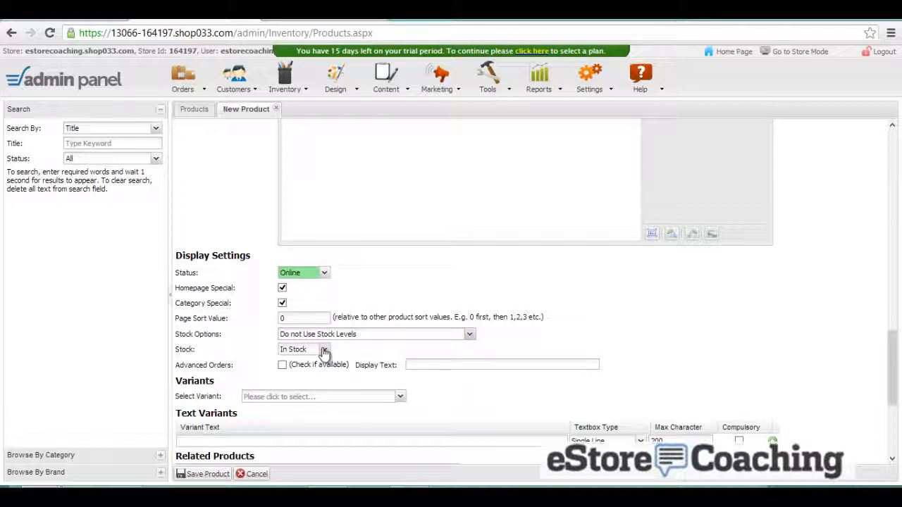
left_click(325, 349)
left_click(325, 355)
- Add a Size text variant with a Multiple Line box and save the product
scroll(349, 366, "down", 1)
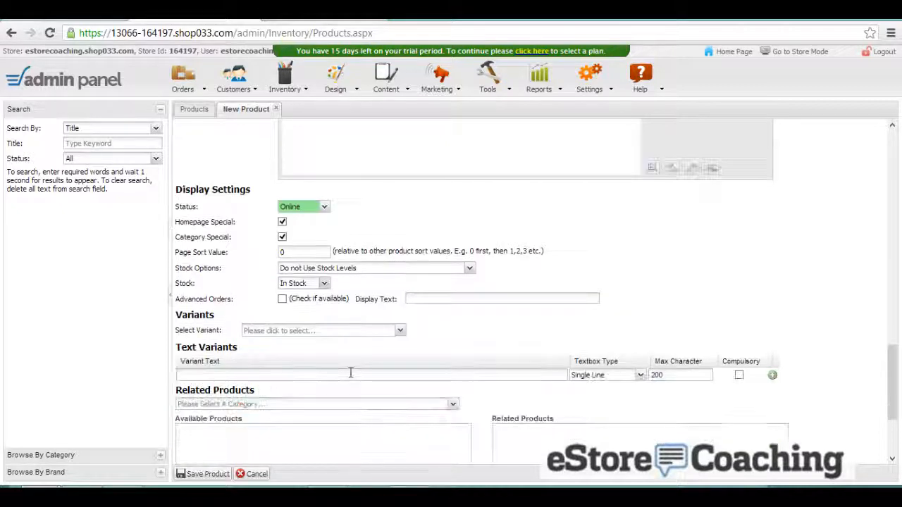
left_click(308, 330)
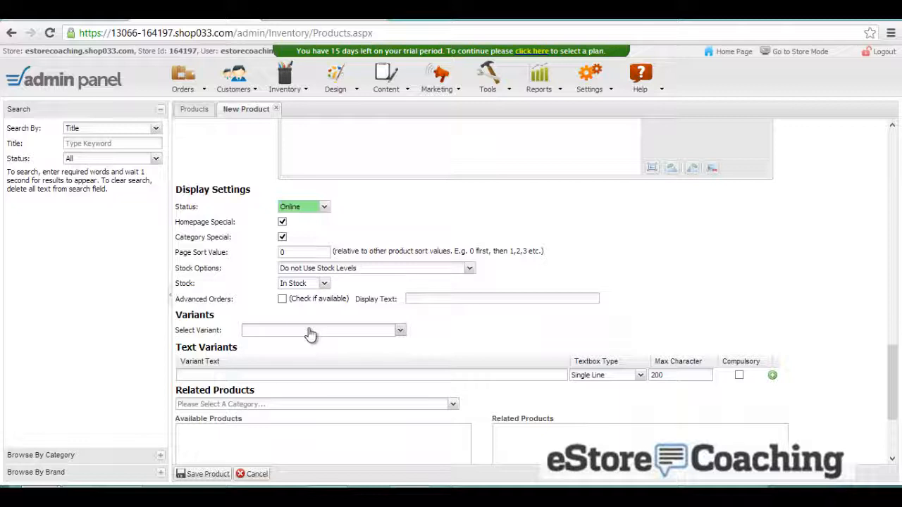
scroll(405, 331, "down", 1)
left_click(411, 313)
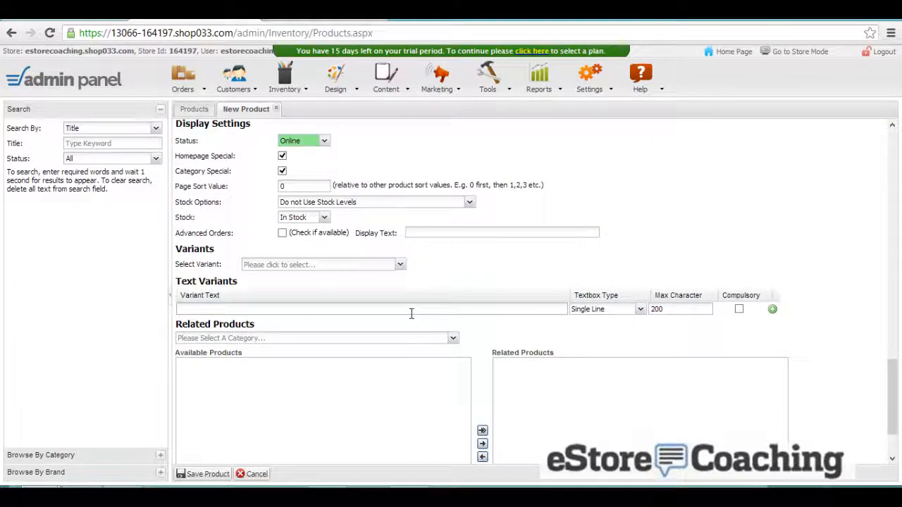
type("Size")
left_click(620, 310)
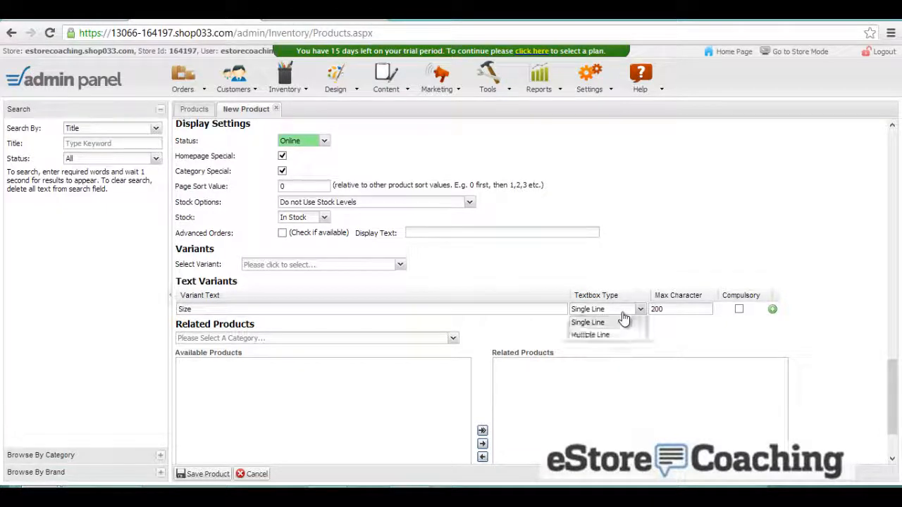
left_click(622, 336)
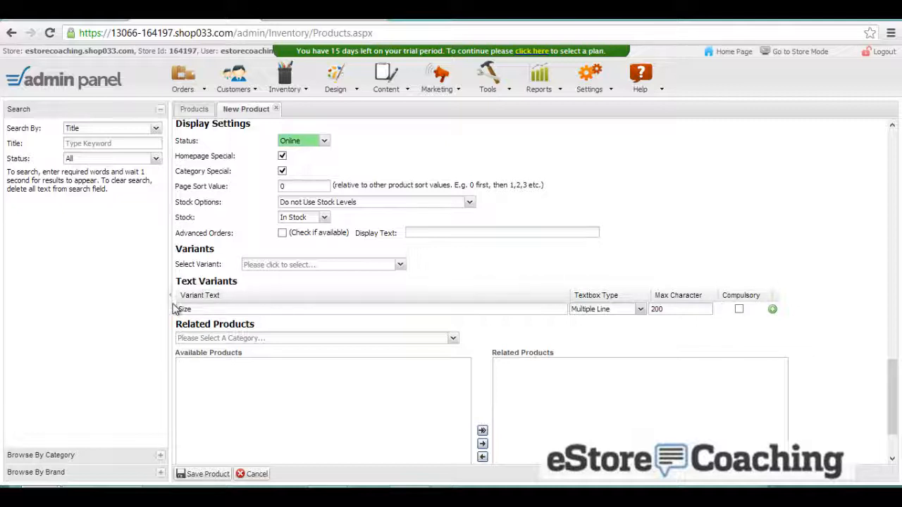
scroll(176, 310, "down", 1)
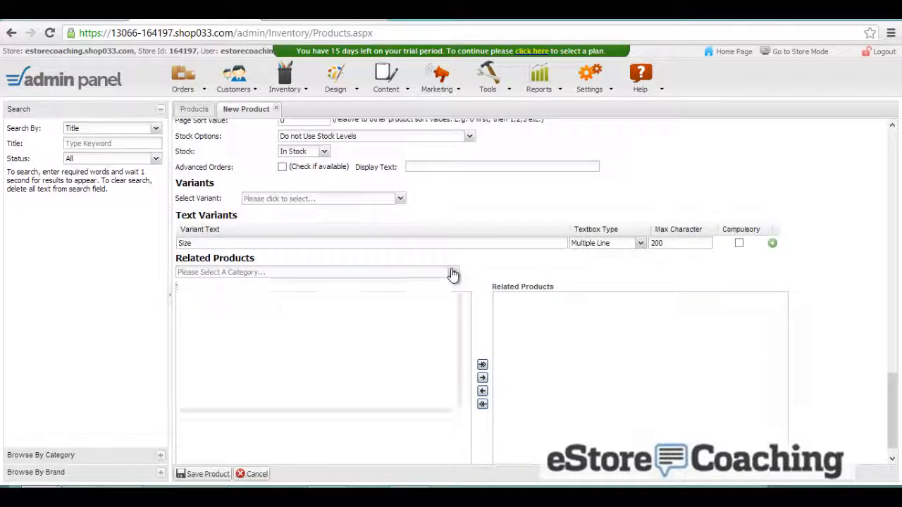
scroll(477, 276, "down", 1)
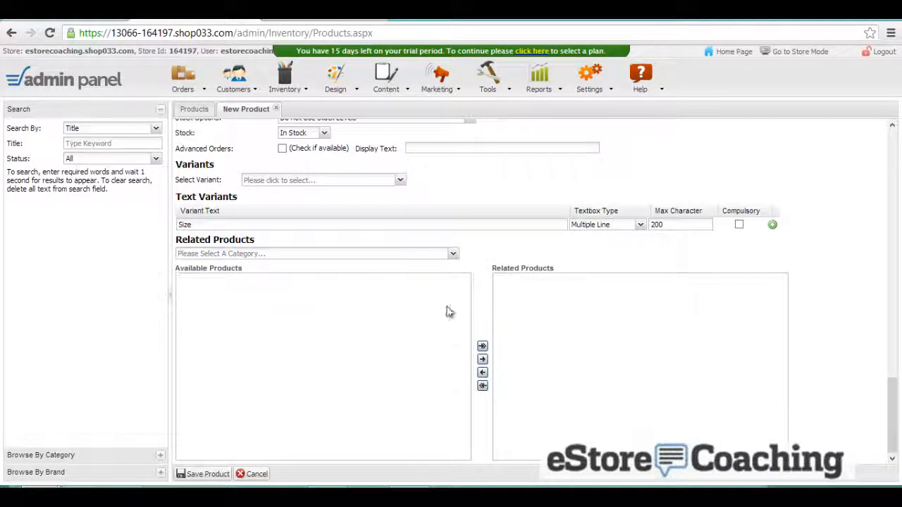
left_click(211, 476)
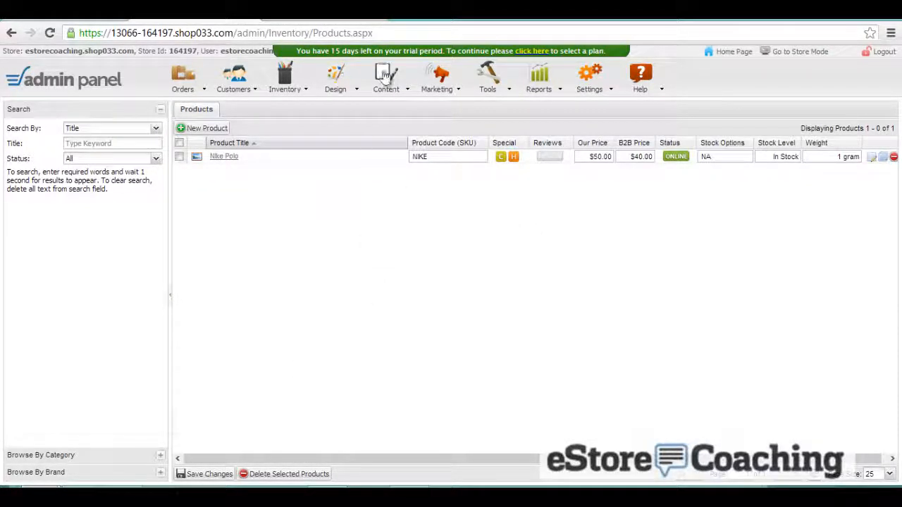
left_click(331, 15)
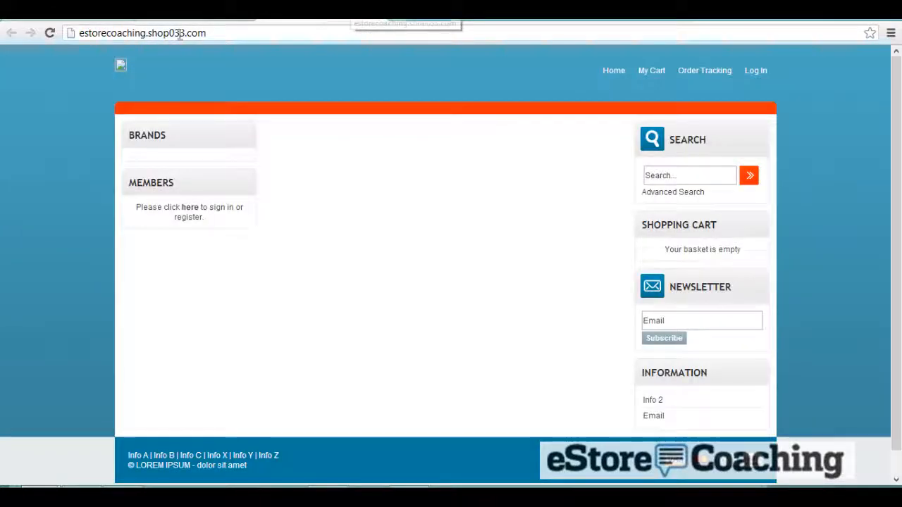
left_click(41, 32)
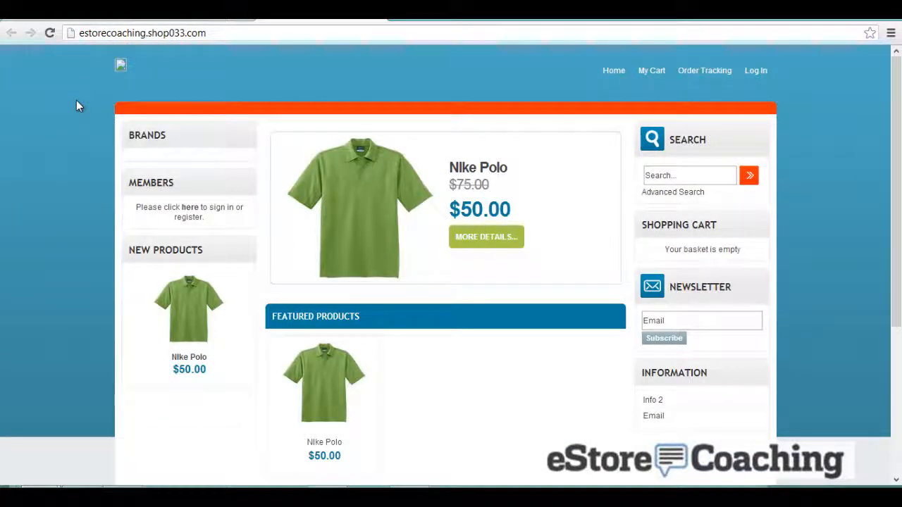
scroll(284, 250, "down", 1)
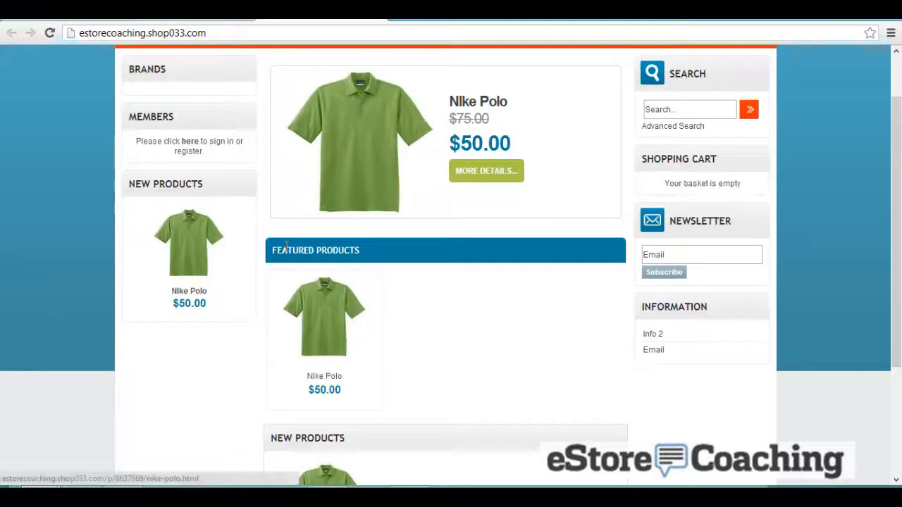
scroll(460, 284, "down", 3)
scroll(461, 283, "up", 4)
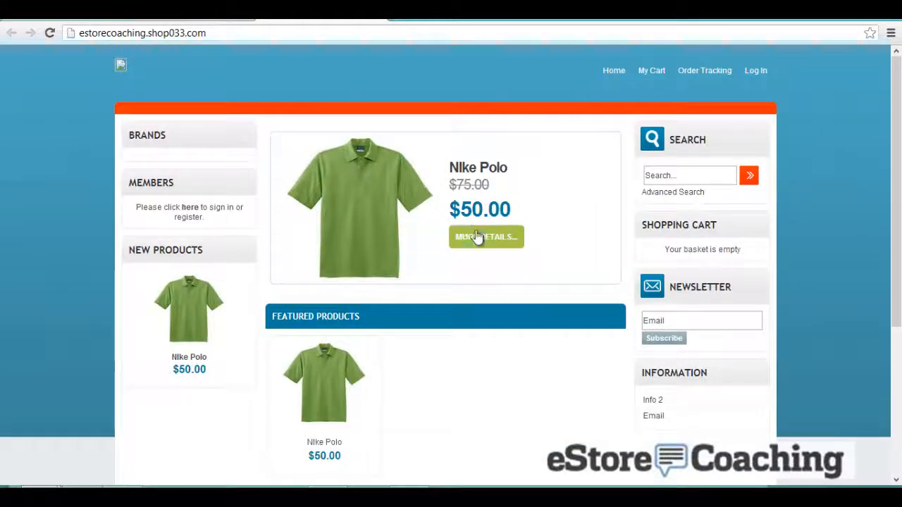
left_click(476, 235)
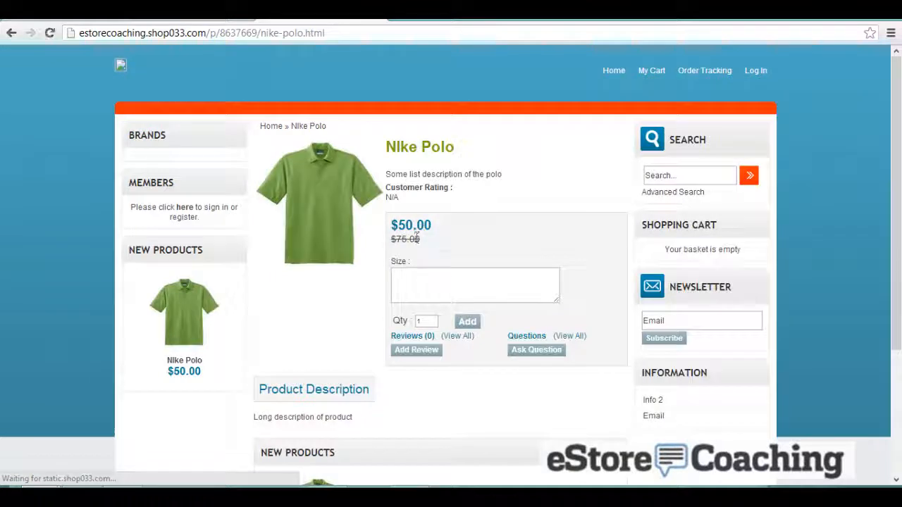
left_click(449, 276)
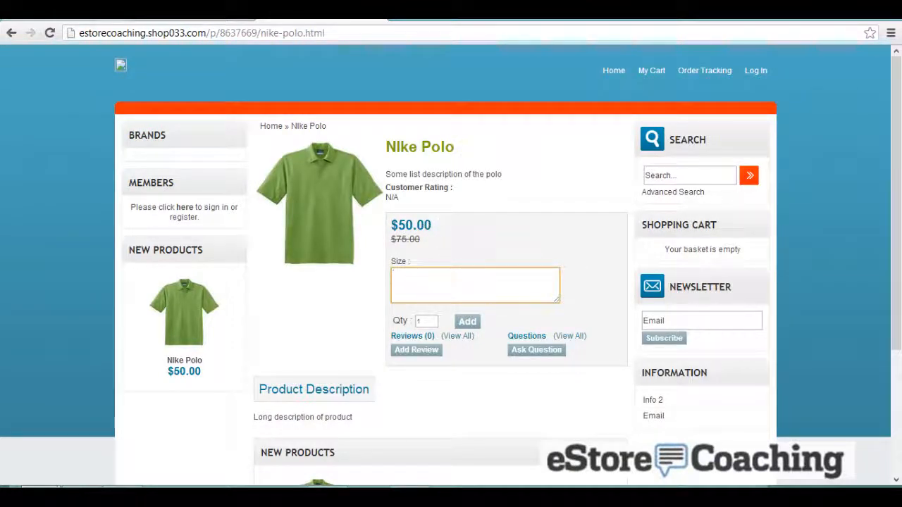
left_click(198, 20)
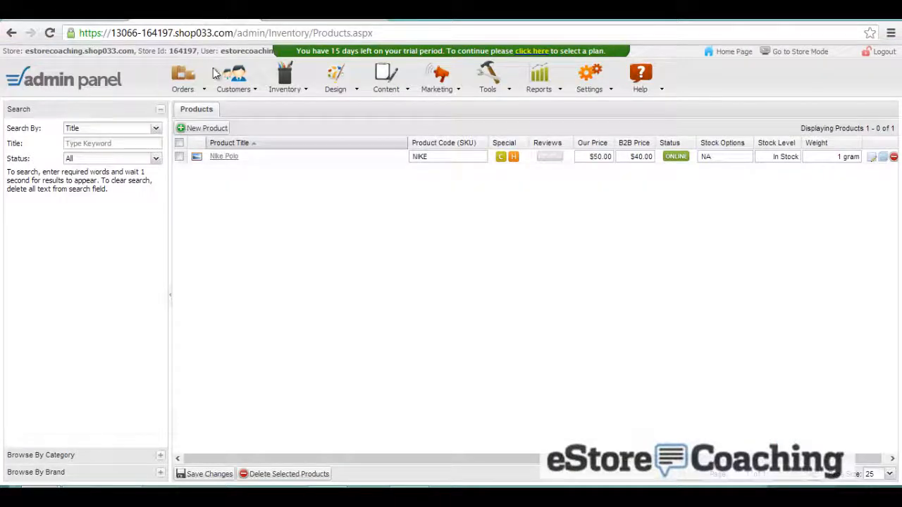
- Add and save a new product category named Apparel
mouse_move(287, 84)
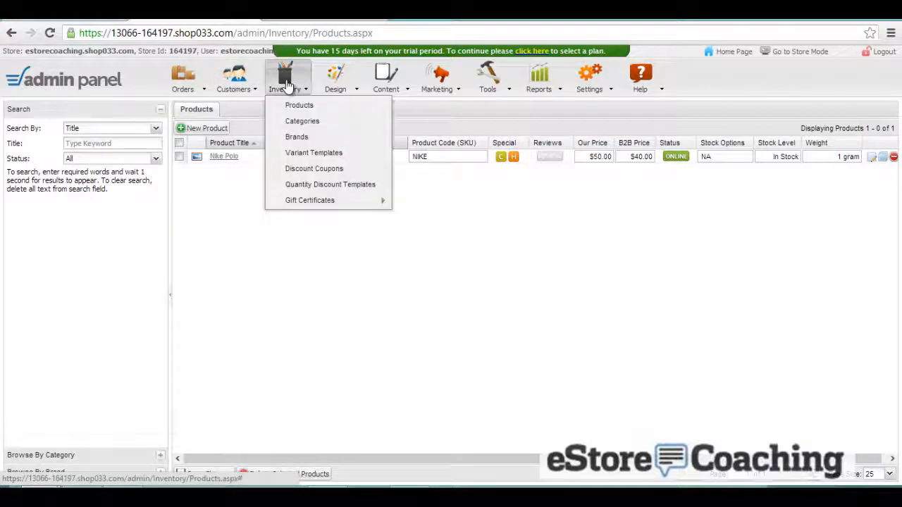
left_click(302, 123)
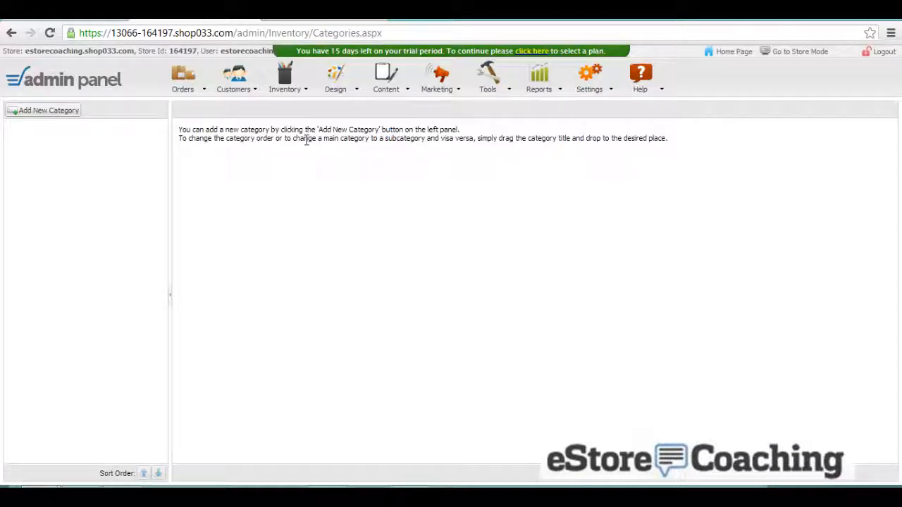
left_click(64, 113)
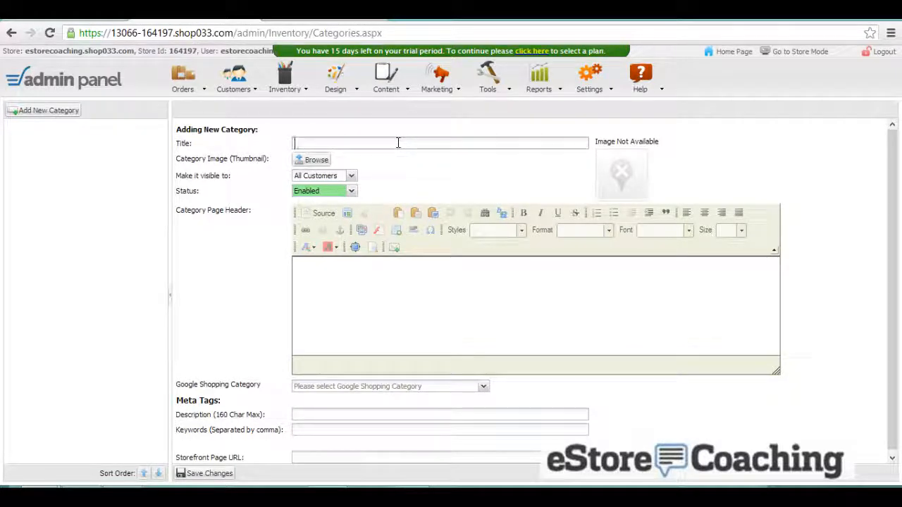
type("Appl")
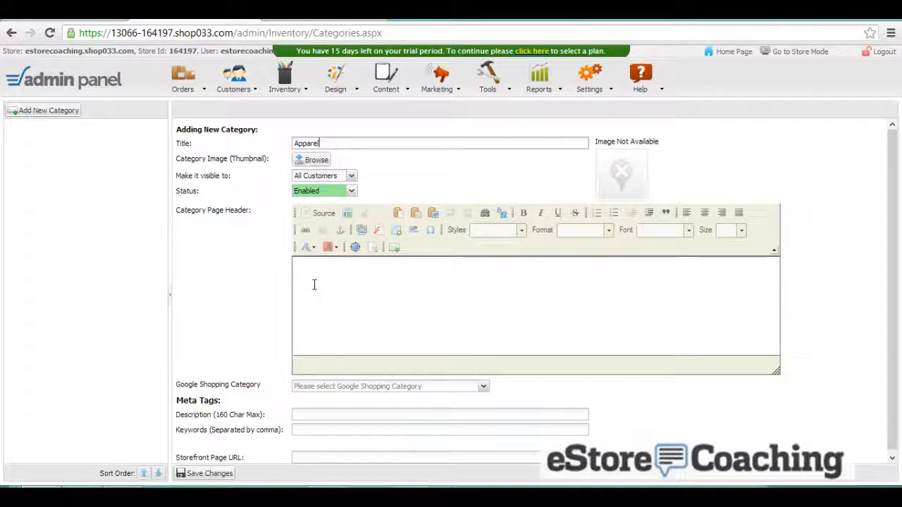
scroll(268, 304, "down", 1)
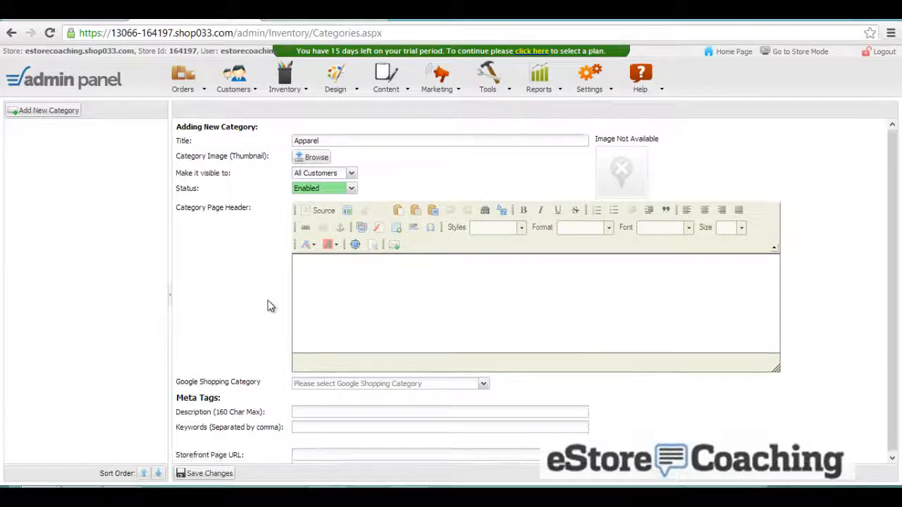
left_click(316, 412)
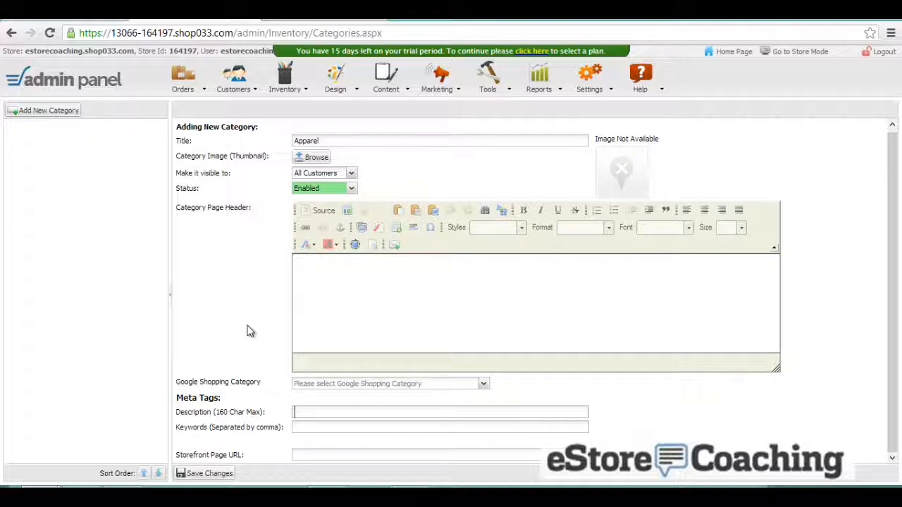
left_click(210, 475)
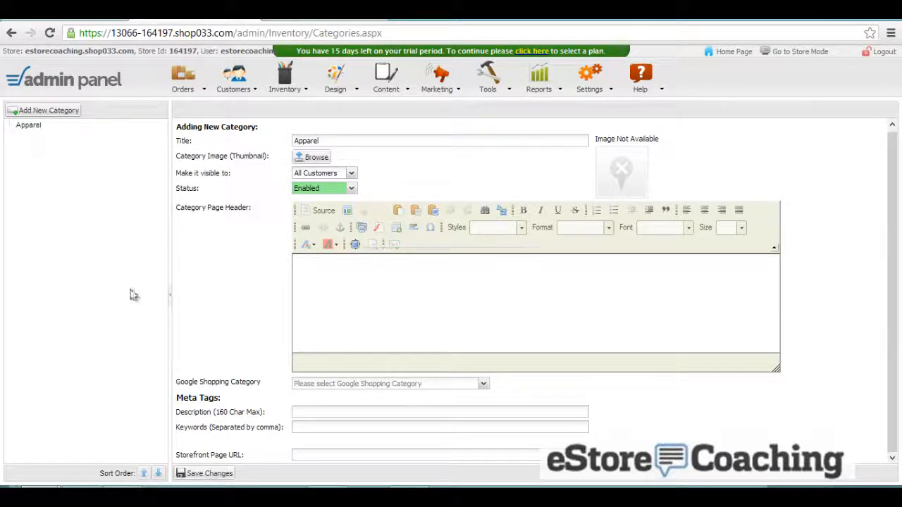
- Add a Footwear category and move it to top level above Apparel
left_click(48, 112)
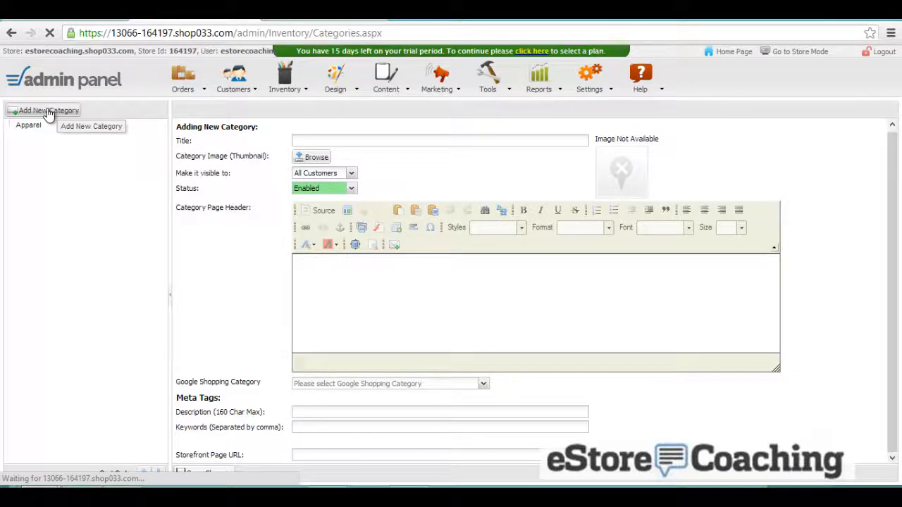
left_click(370, 141)
type("Footwear")
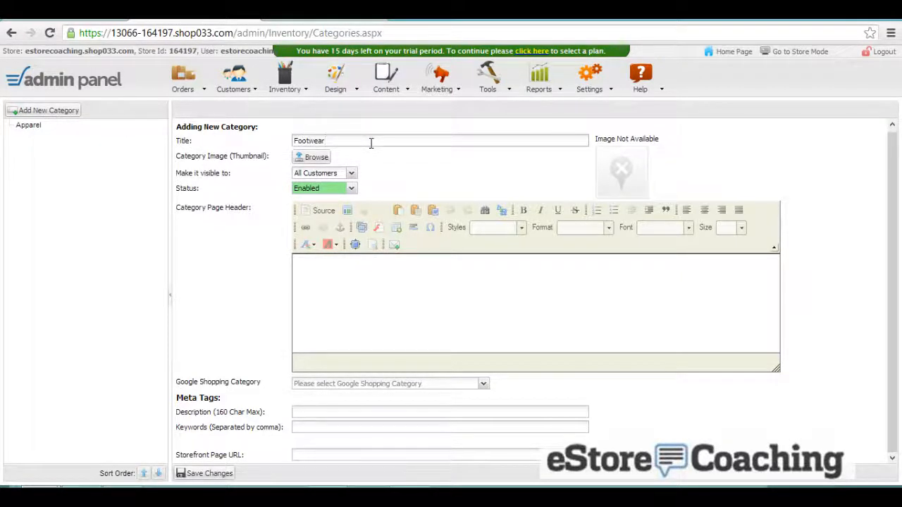
left_click(189, 474)
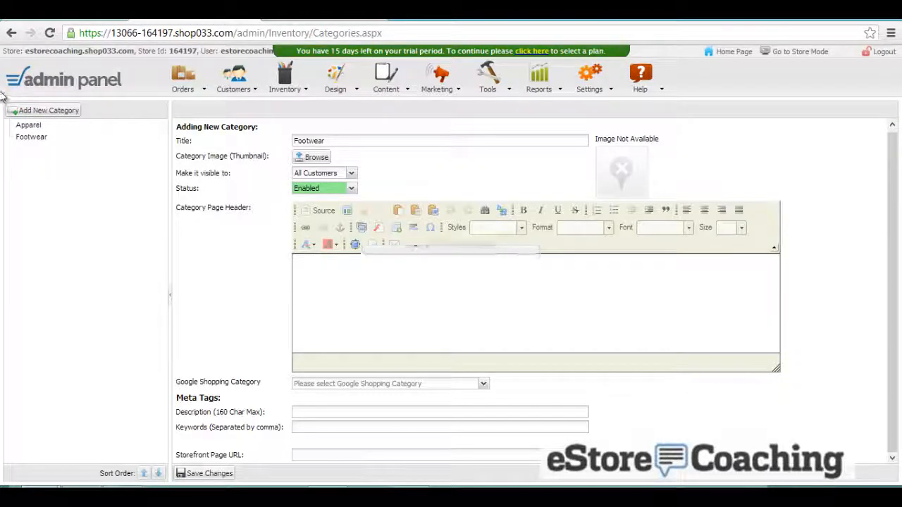
left_click_drag(25, 139, 26, 130)
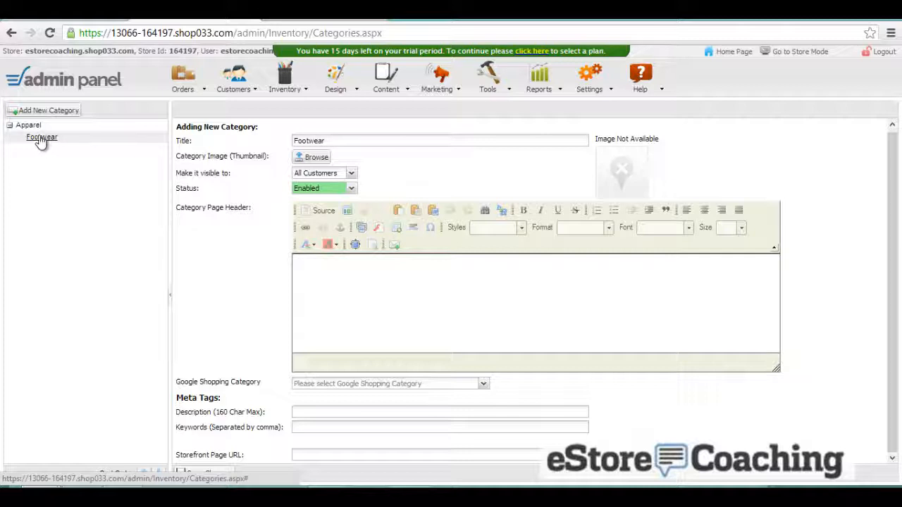
left_click(38, 139)
left_click_drag(37, 139, 33, 120)
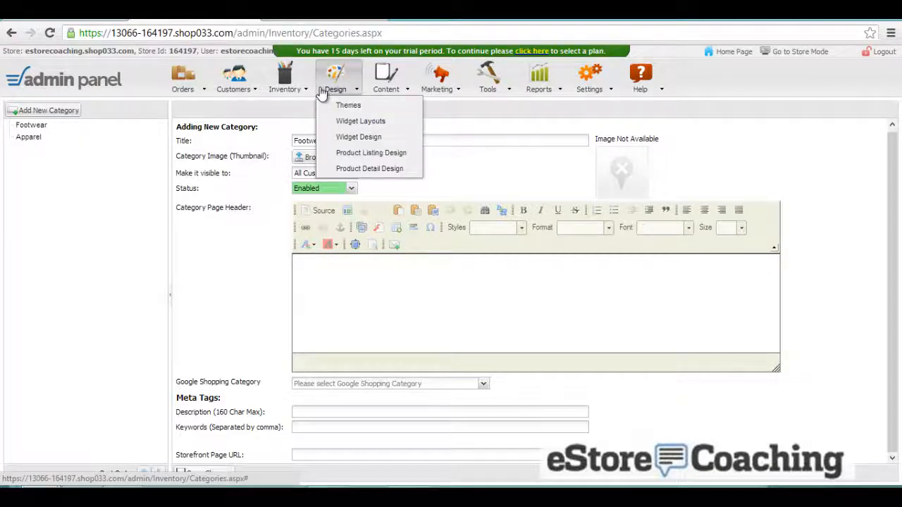
- Add a brand titled Nike on the Brands page and save it
mouse_move(308, 88)
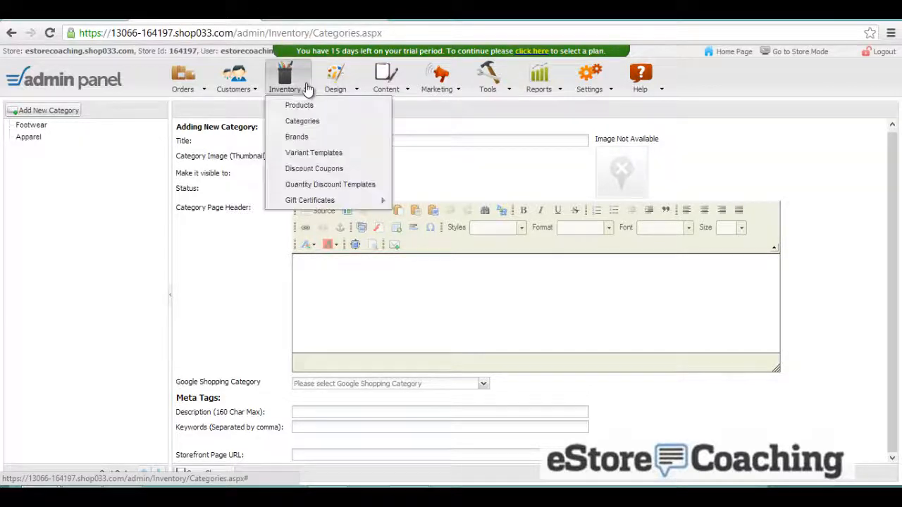
left_click(303, 137)
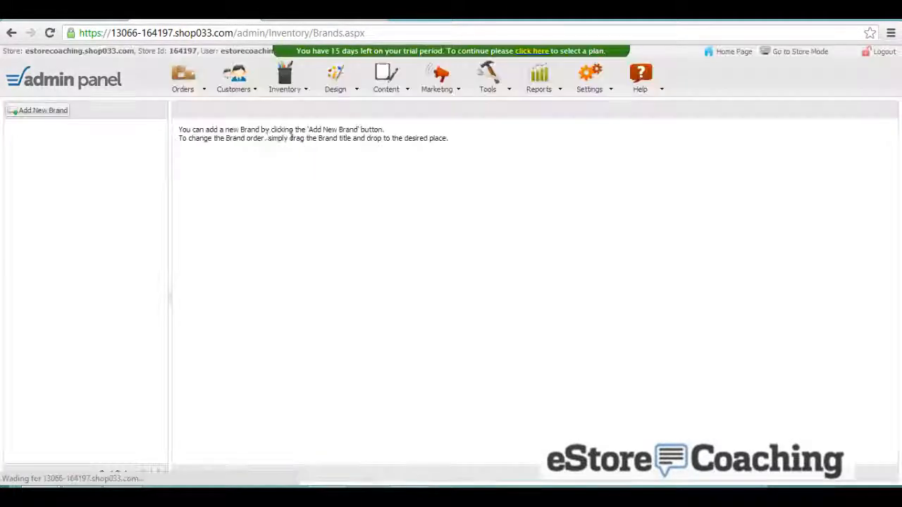
left_click(59, 111)
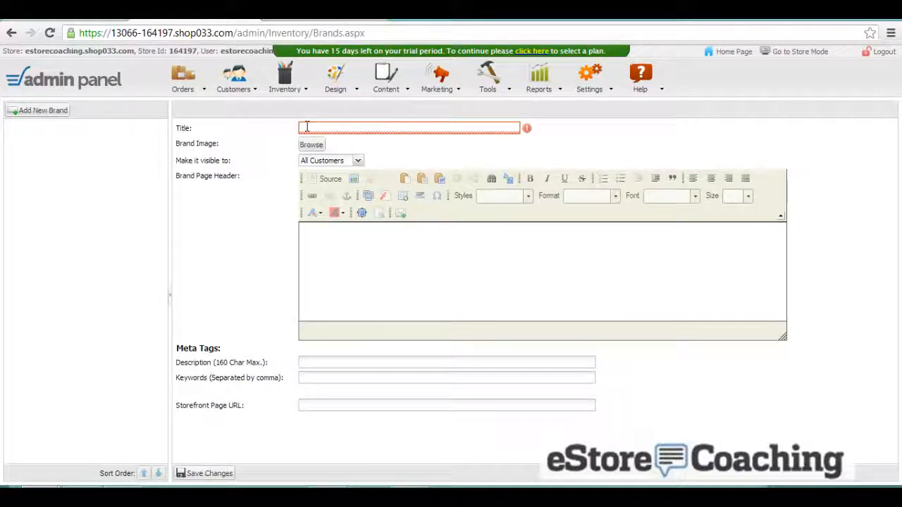
type("NIke")
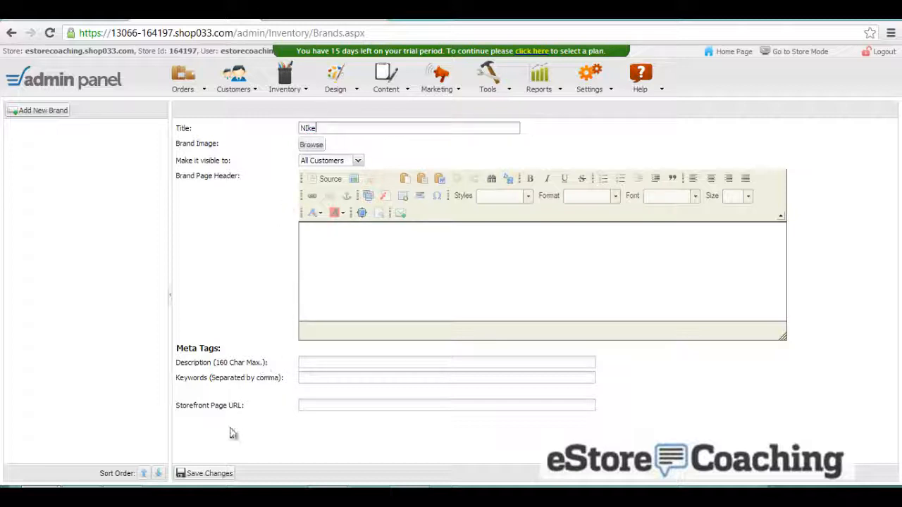
left_click(222, 473)
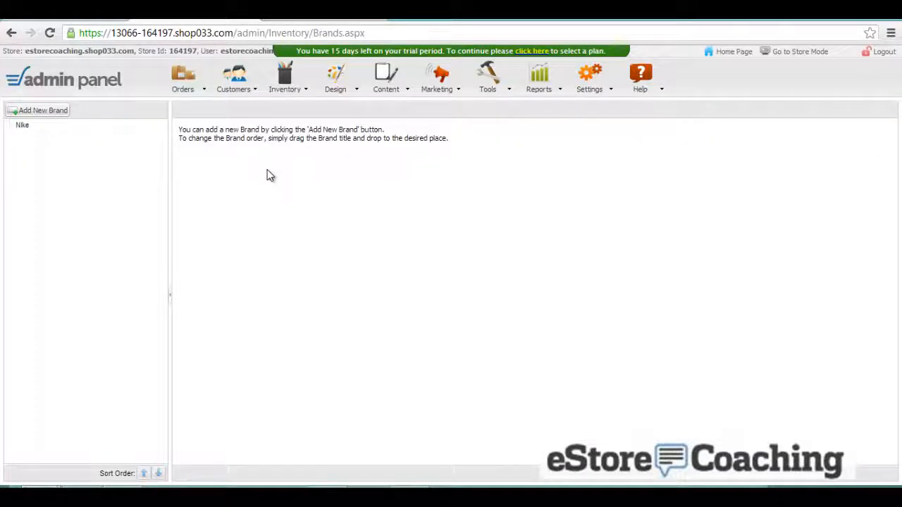
left_click(307, 88)
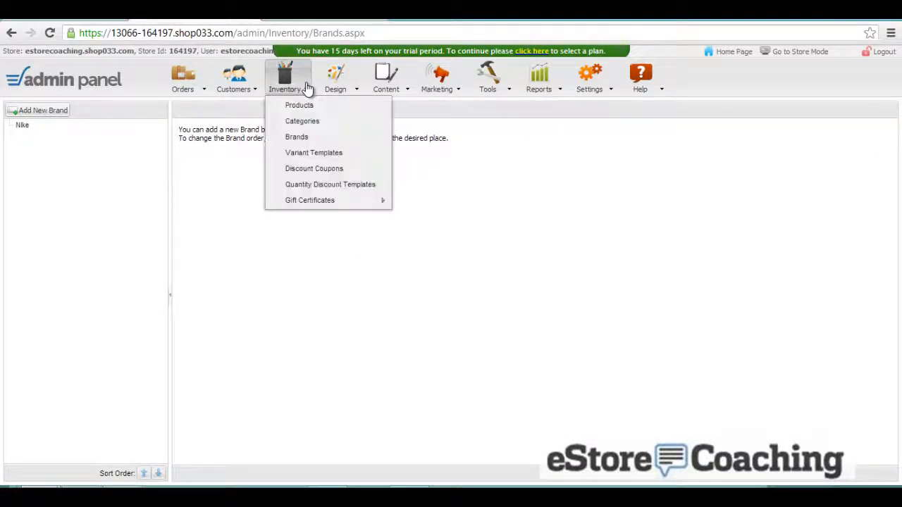
- Start a Color variant template and save its first option, Black
left_click(307, 151)
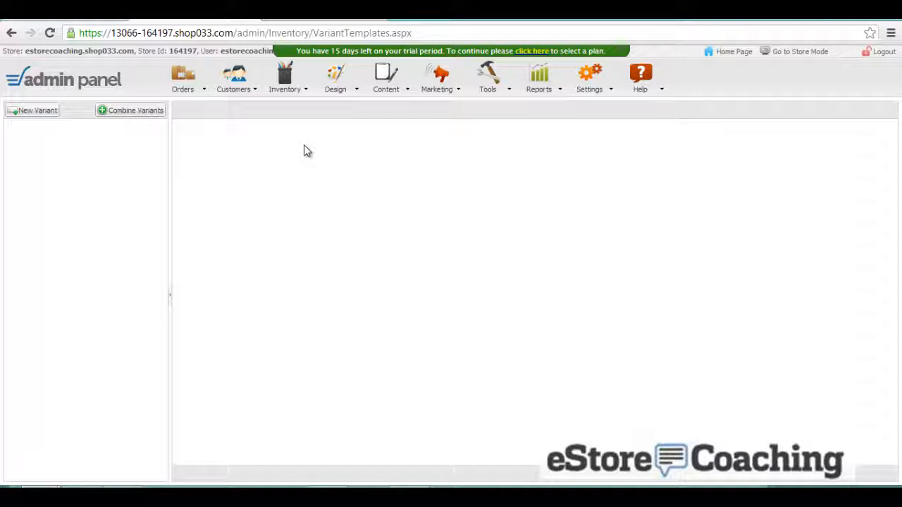
left_click(31, 112)
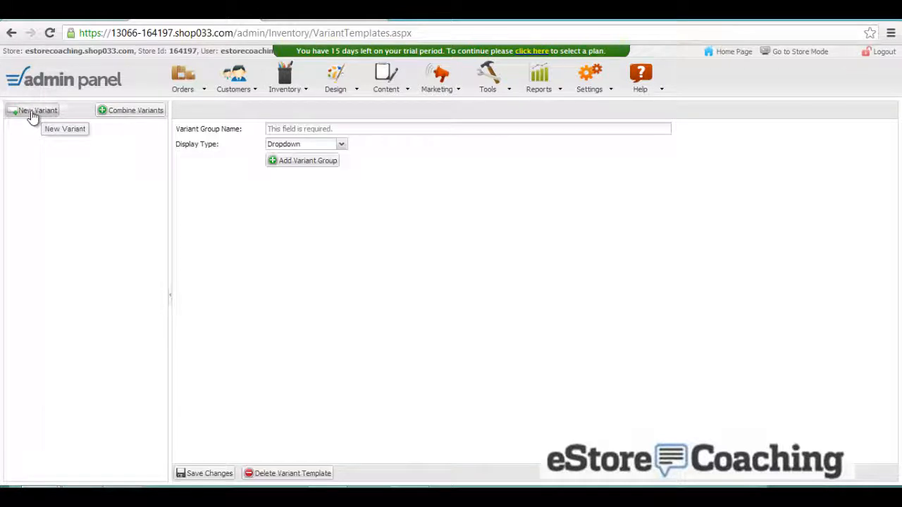
left_click(335, 129)
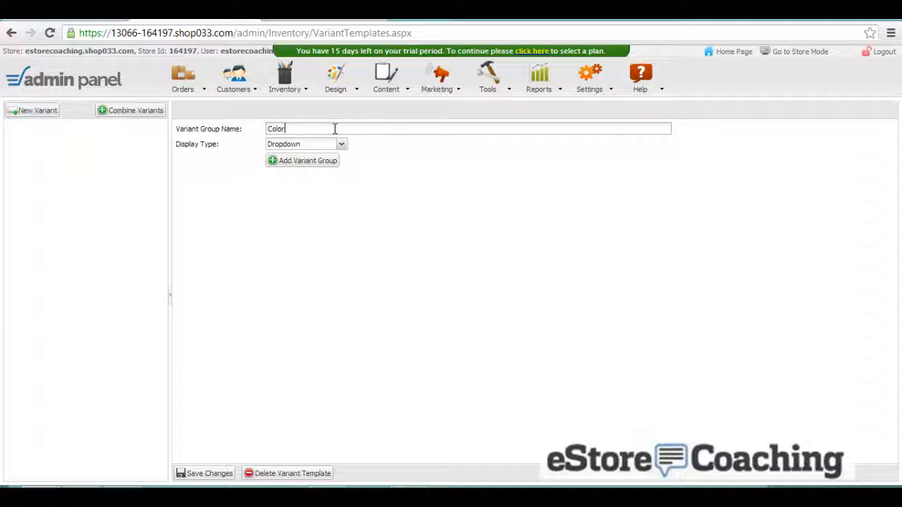
left_click(322, 161)
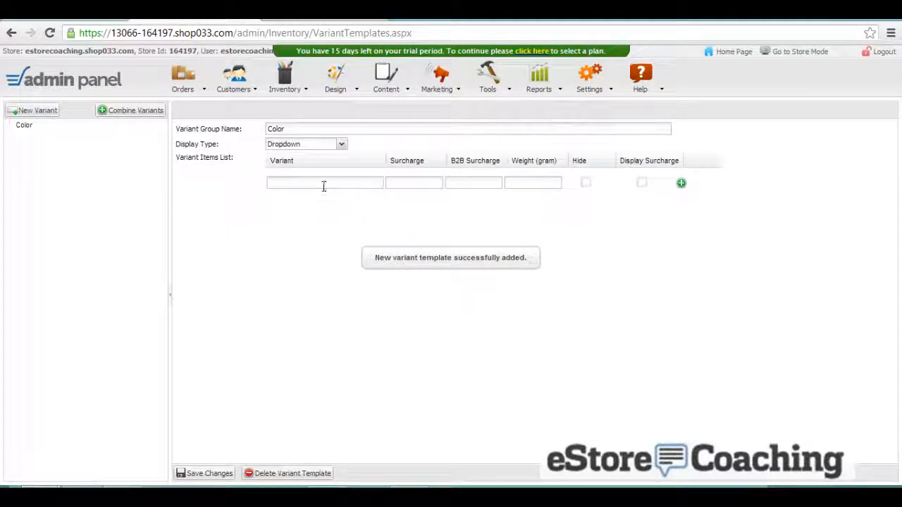
left_click(324, 186)
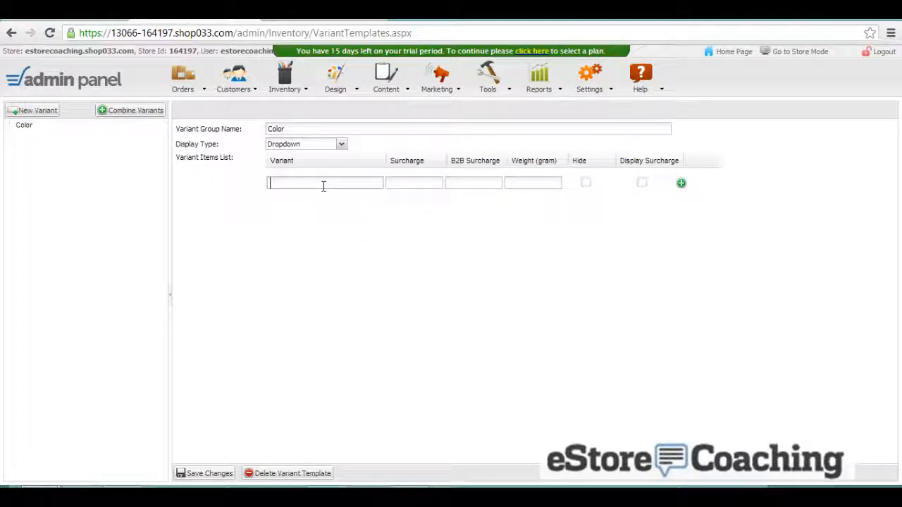
type("Black")
left_click(209, 477)
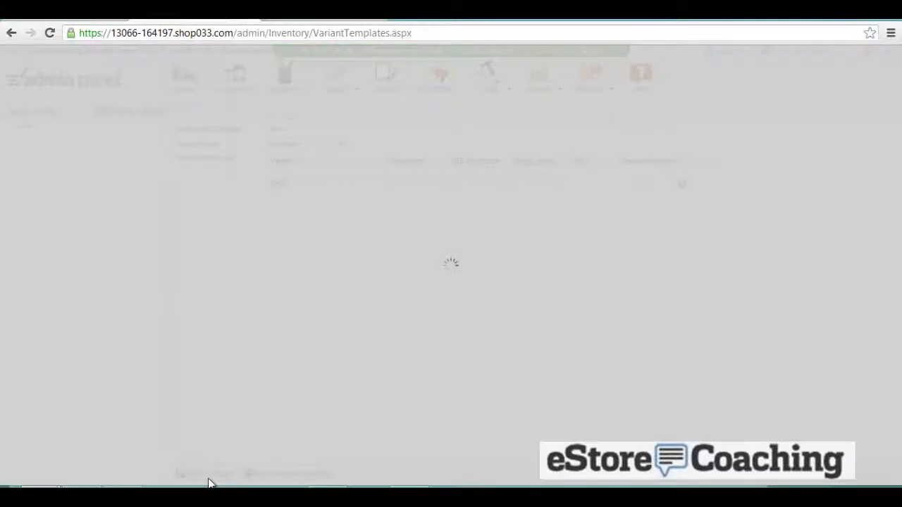
- Add a Green option, then a Silver option with a $1.00 surcharge
left_click(302, 192)
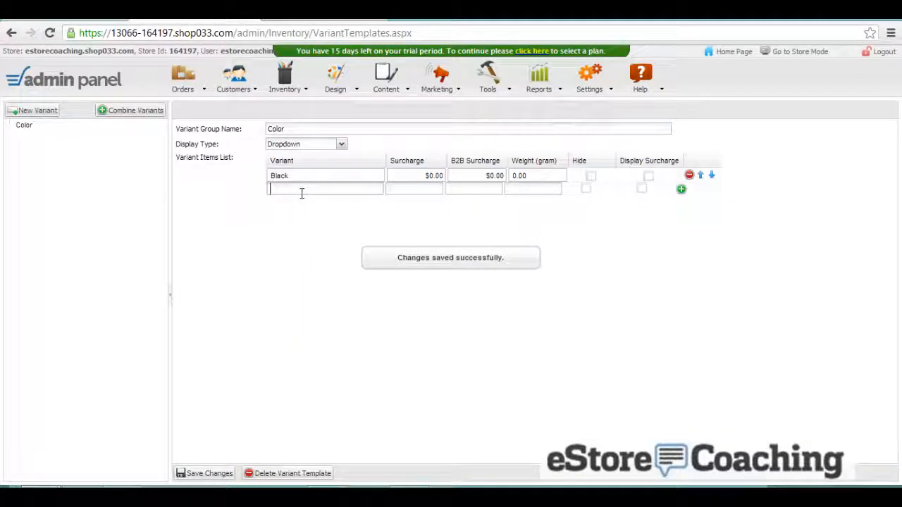
type("Green")
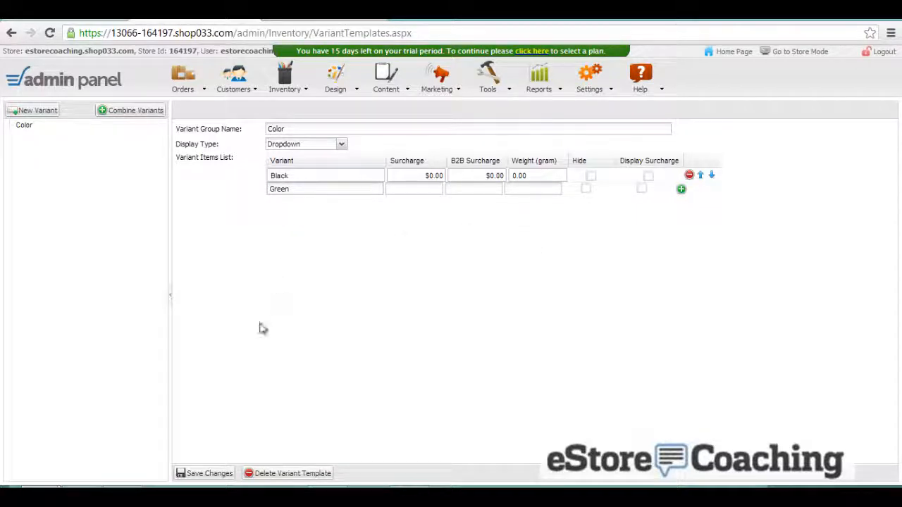
left_click(214, 475)
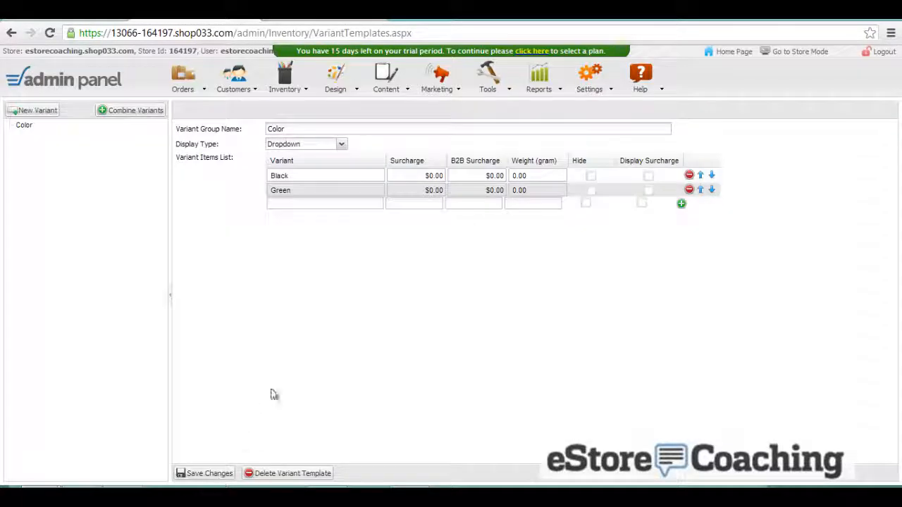
left_click(318, 204)
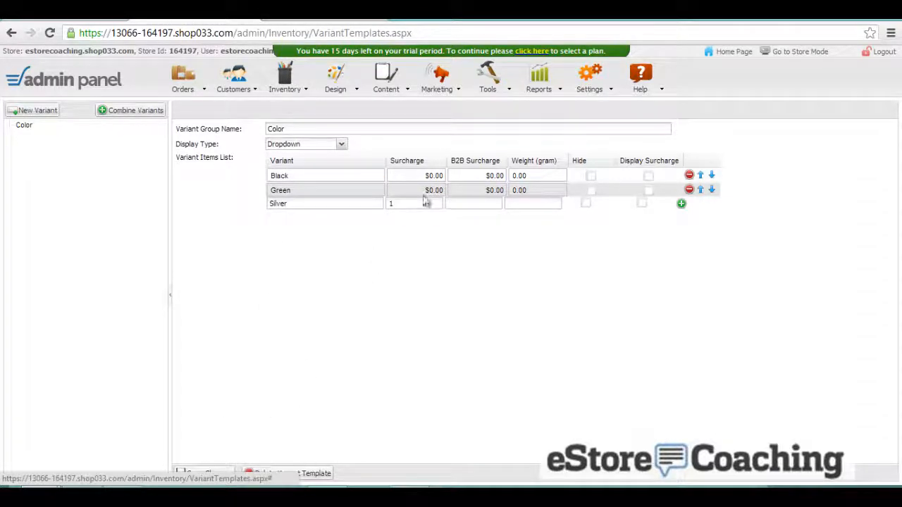
left_click(459, 203)
type("1")
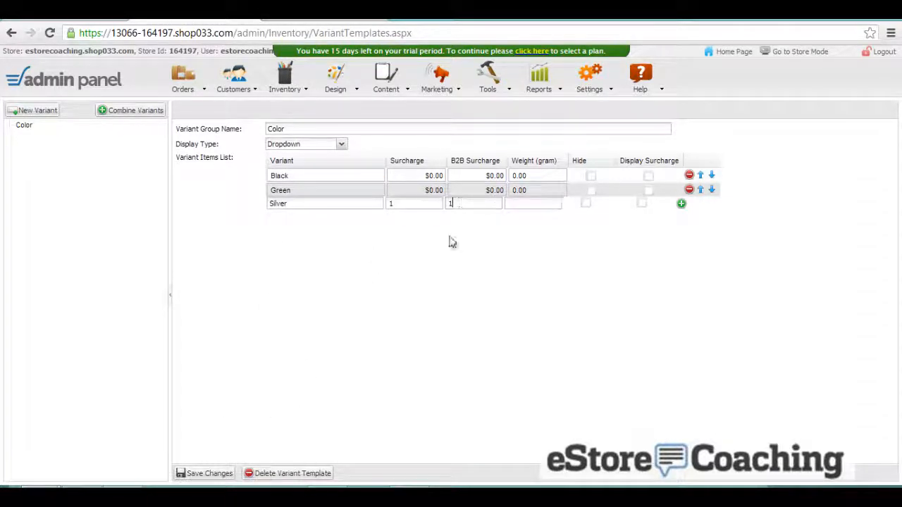
key("Tab")
left_click(215, 472)
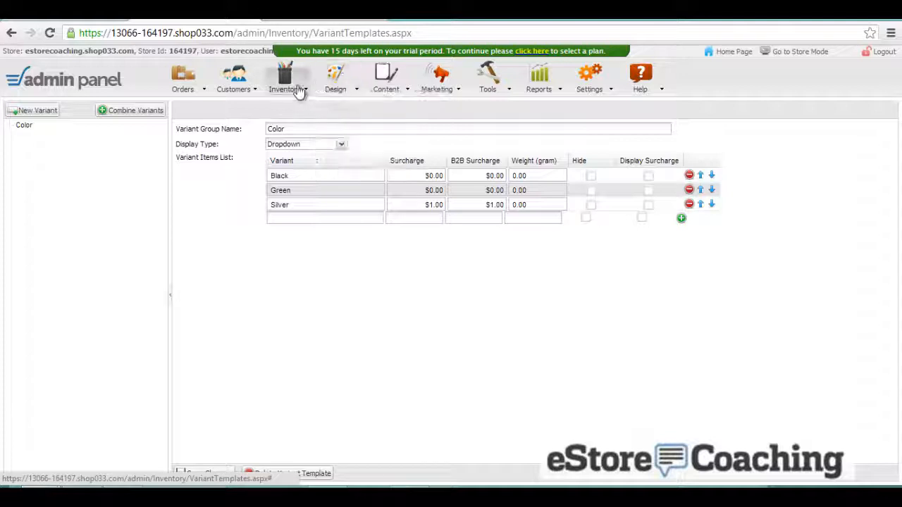
- Start a new coupon titled DISCOUNT20, expiring 4/30/2013, with coupon code DISCOUNT20
mouse_move(299, 90)
left_click(297, 169)
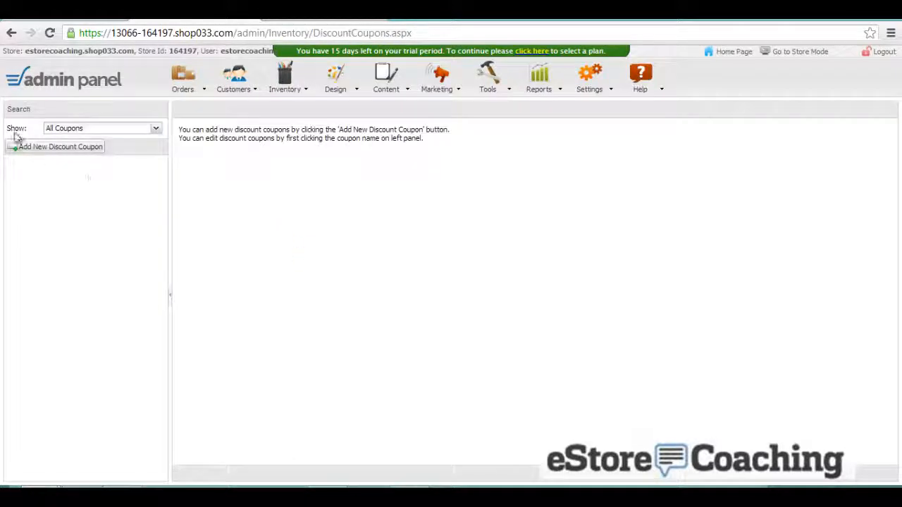
left_click(36, 148)
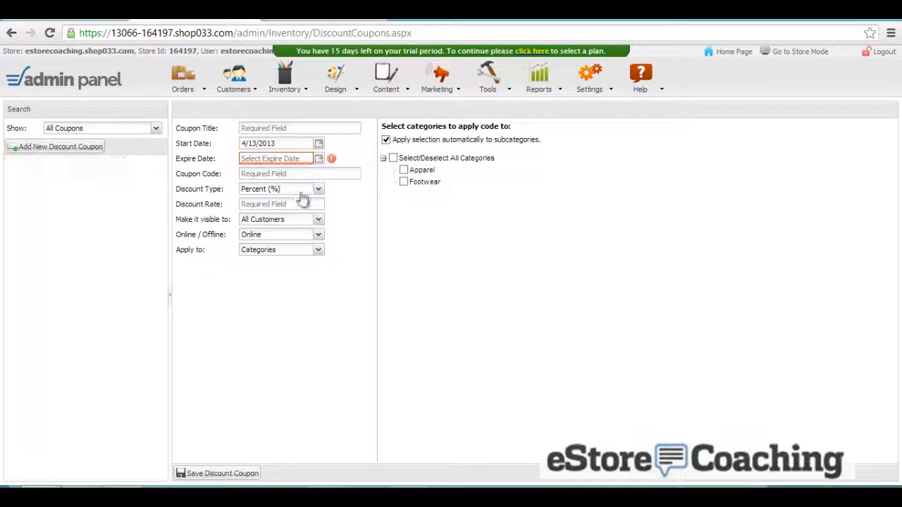
left_click(288, 129)
type("DI")
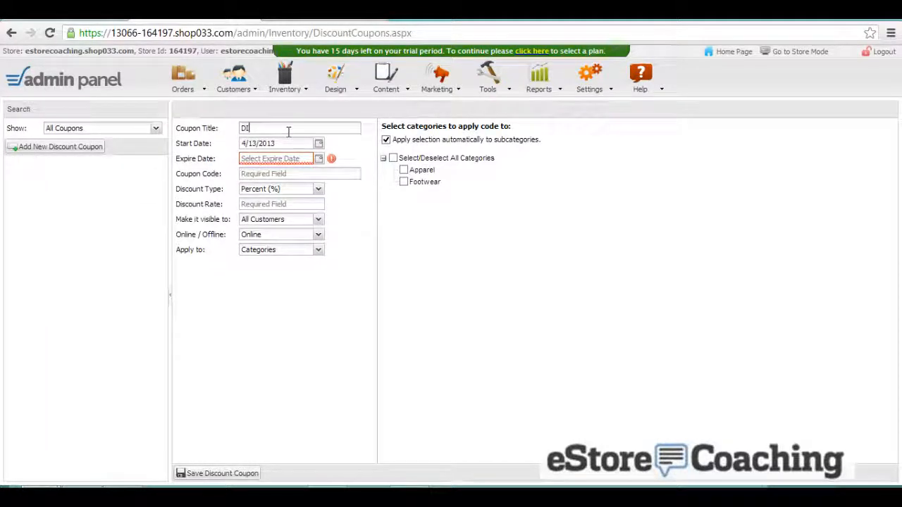
type("SCOUNT20")
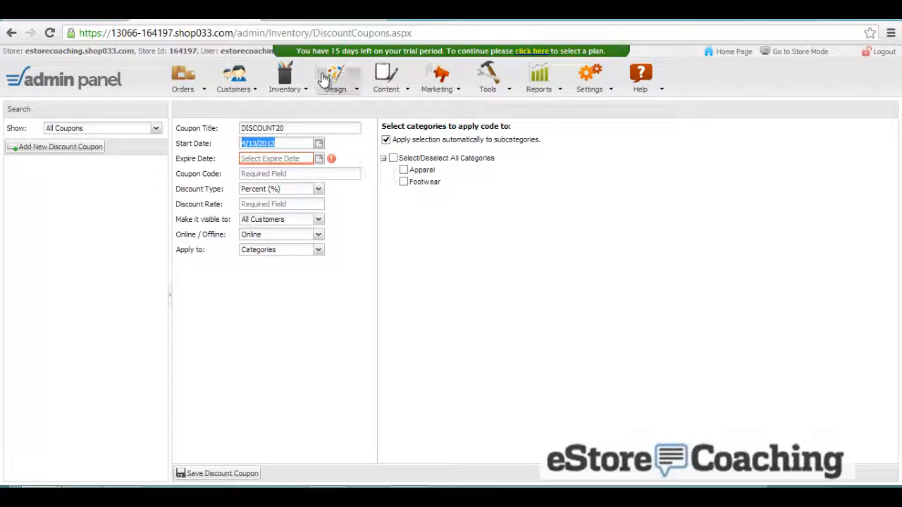
left_click(306, 160)
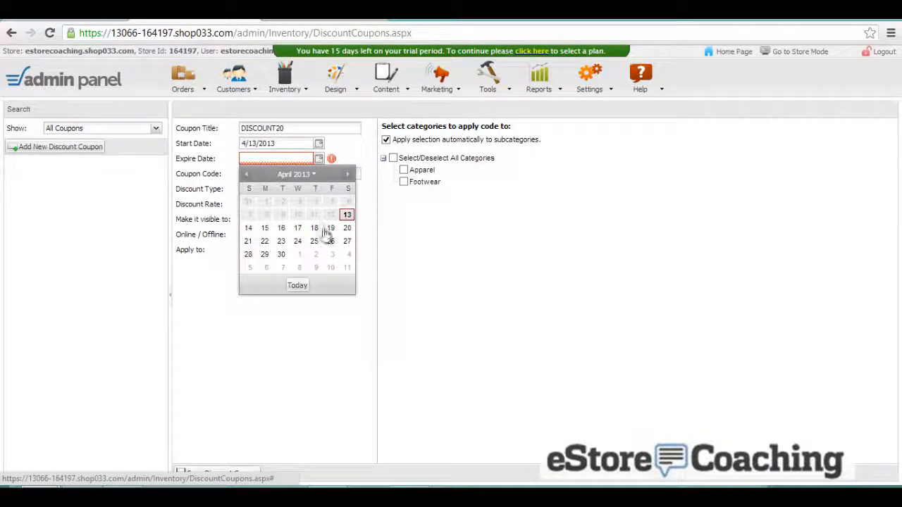
left_click(282, 256)
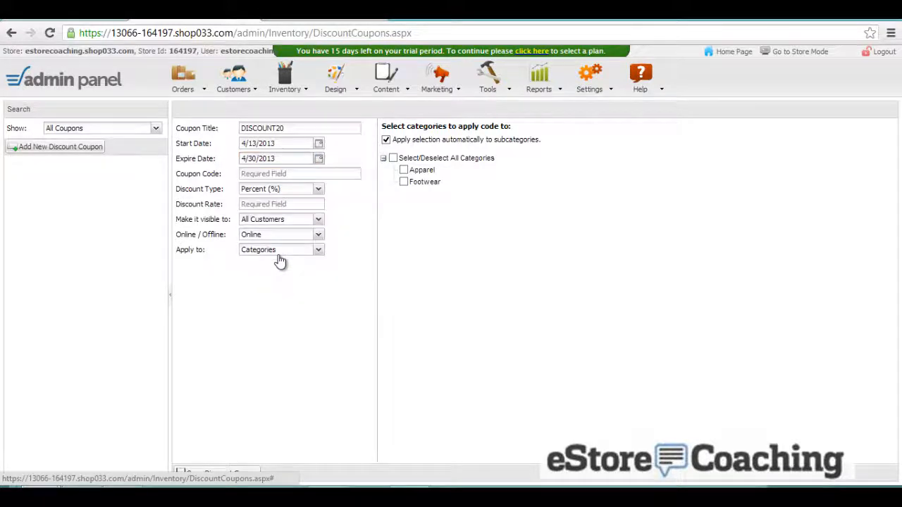
left_click_drag(290, 128, 238, 131)
key("ctrl+c")
left_click(270, 176)
key("ctrl+v")
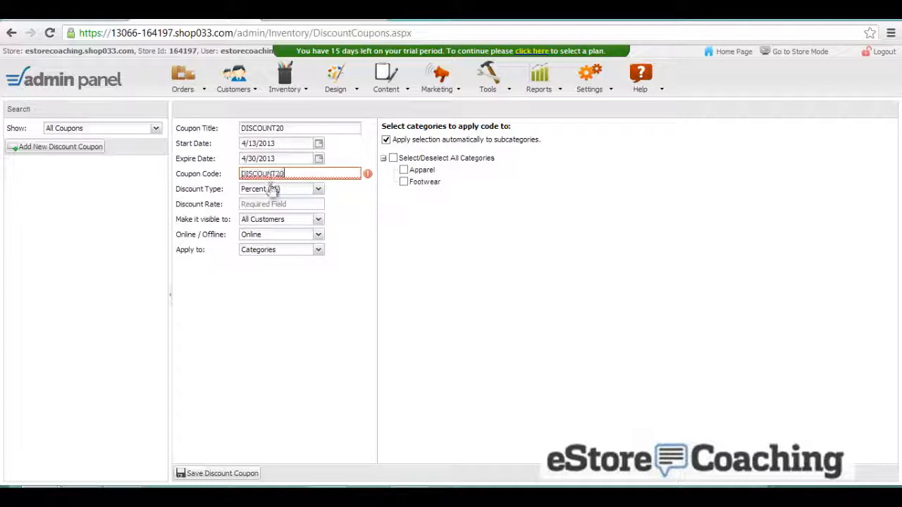
- Make it 20 Percent off Categories for All Customers Online, excluding subcategories, and save it
left_click(275, 191)
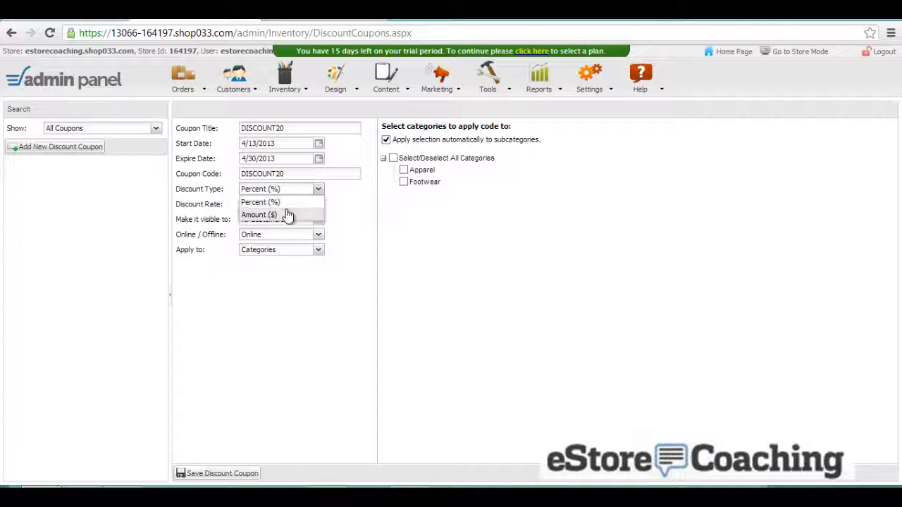
left_click(288, 215)
left_click(286, 193)
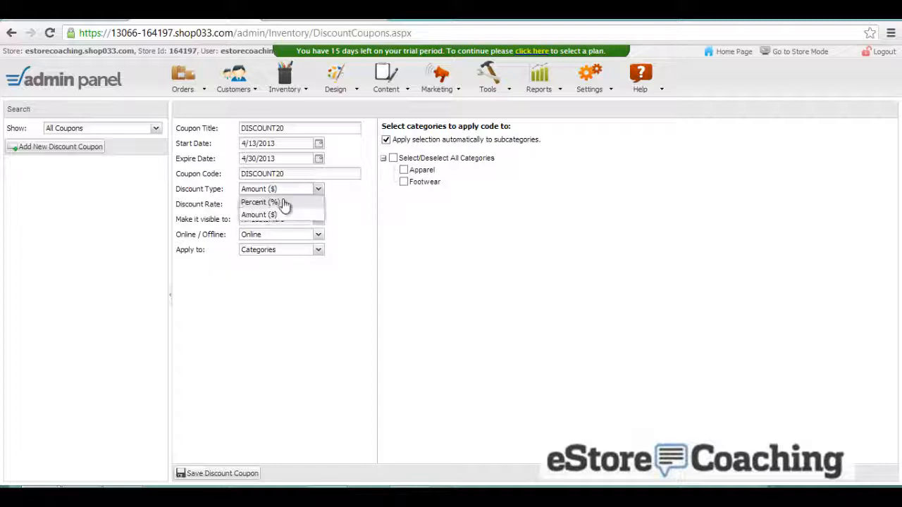
left_click(284, 203)
left_click(284, 203)
type("2")
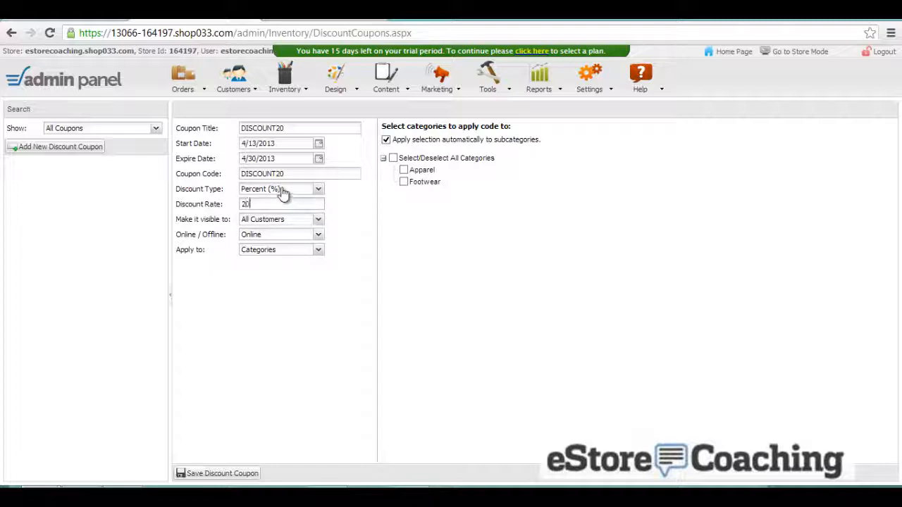
type("0")
left_click(314, 221)
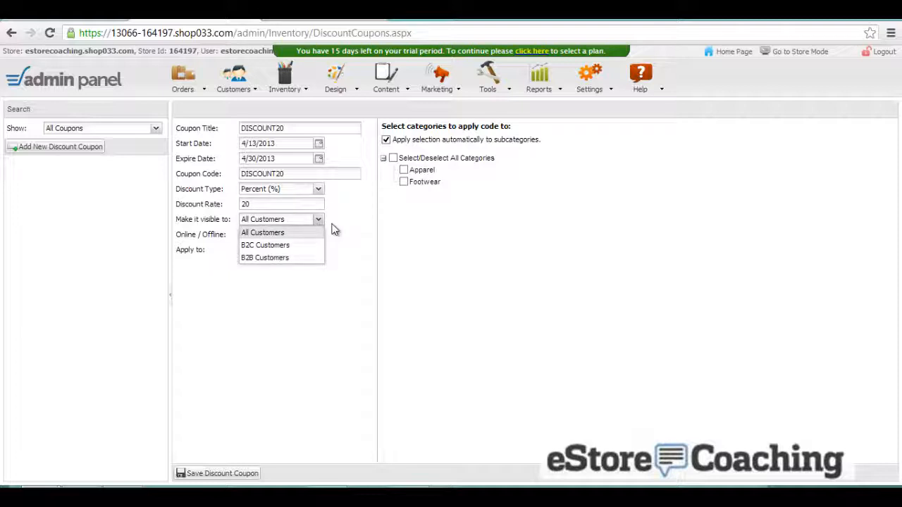
left_click(332, 225)
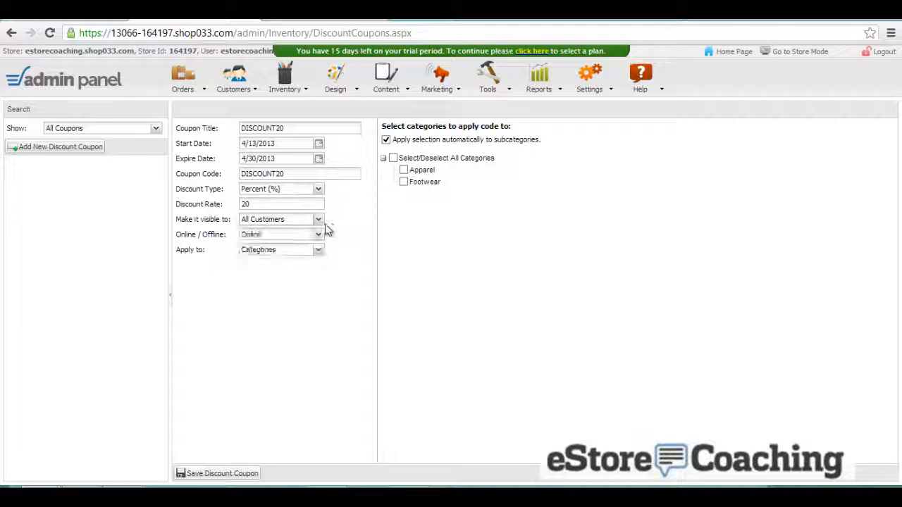
left_click(312, 237)
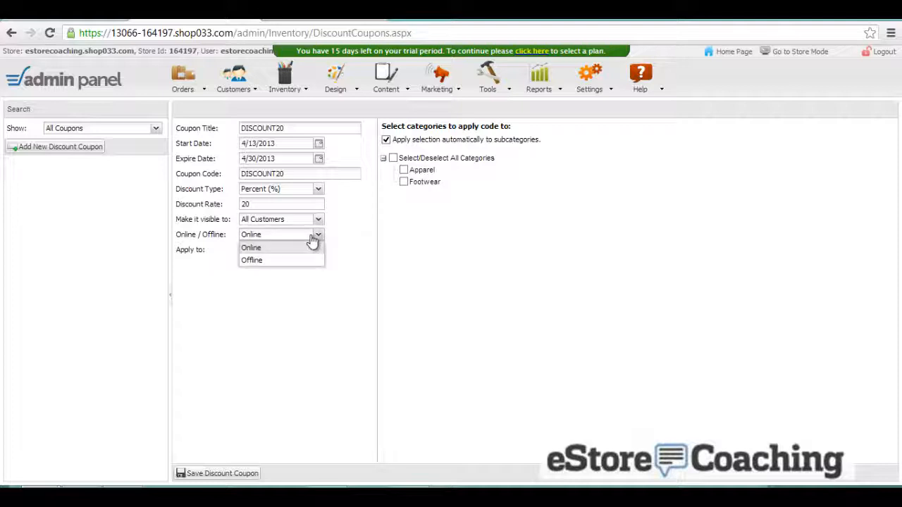
left_click(314, 247)
left_click(312, 253)
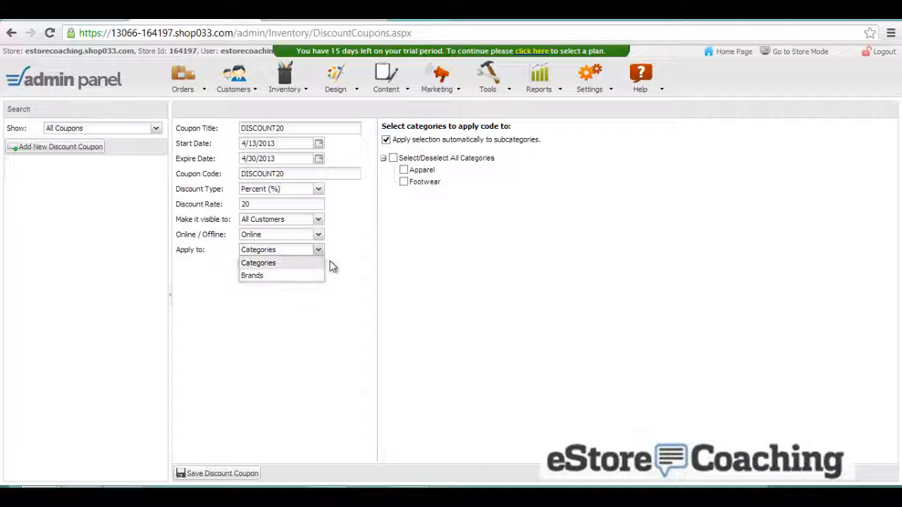
left_click(336, 236)
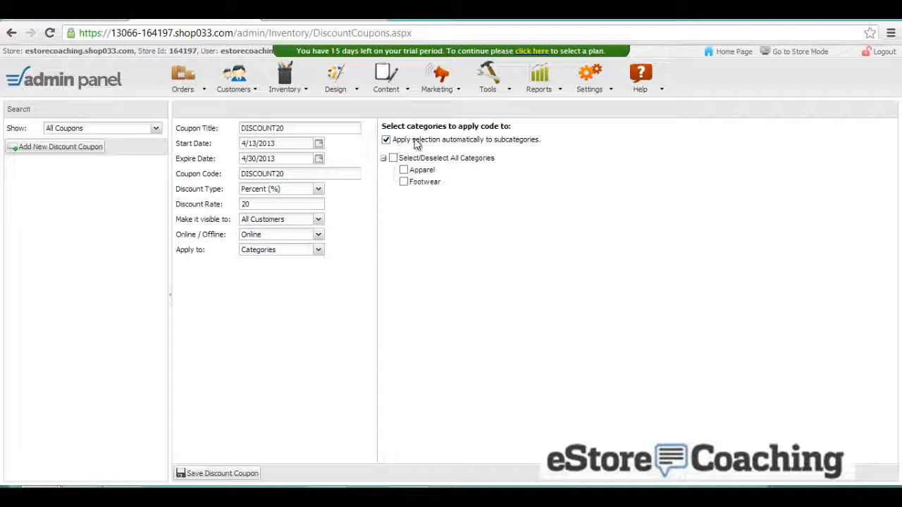
left_click(387, 140)
left_click(227, 475)
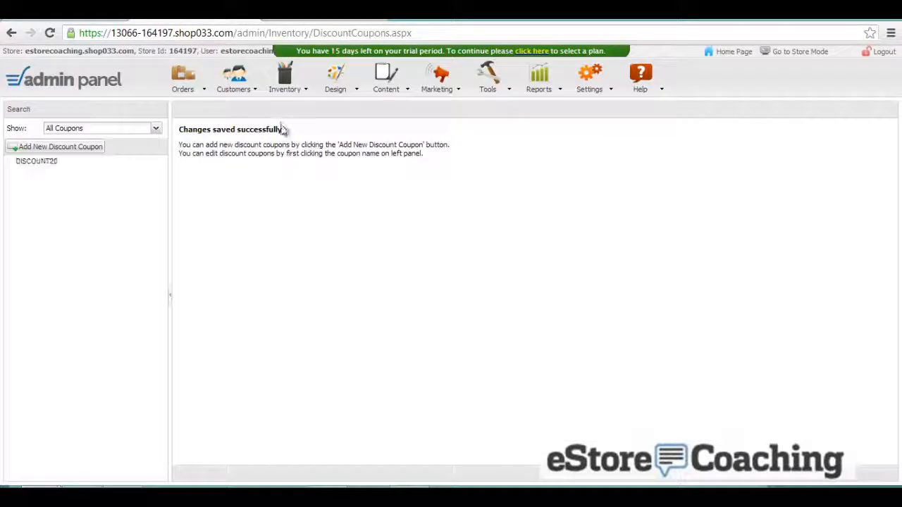
- Create a new quantity discount group named Apparel
mouse_move(283, 82)
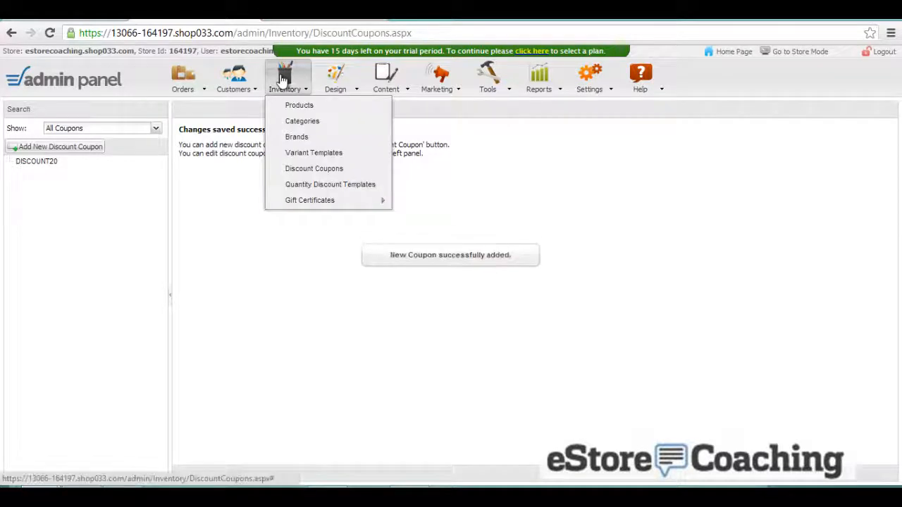
left_click(322, 186)
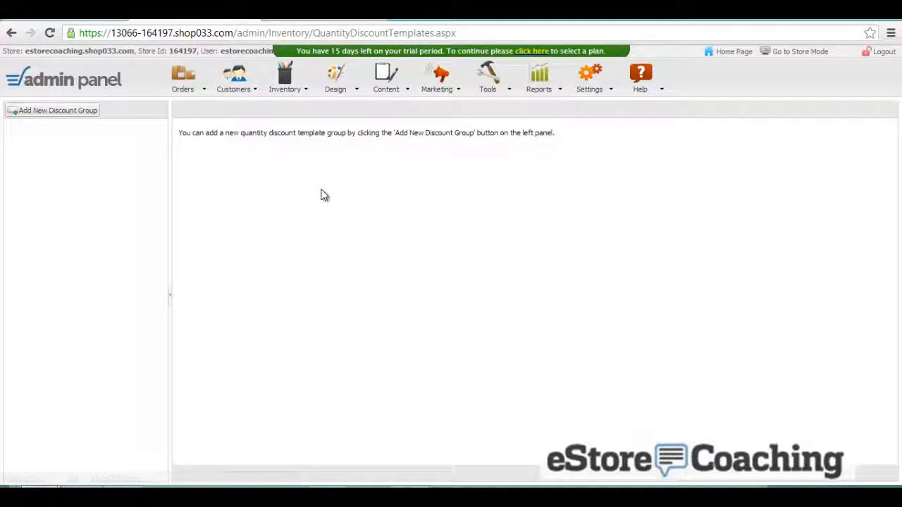
left_click(81, 111)
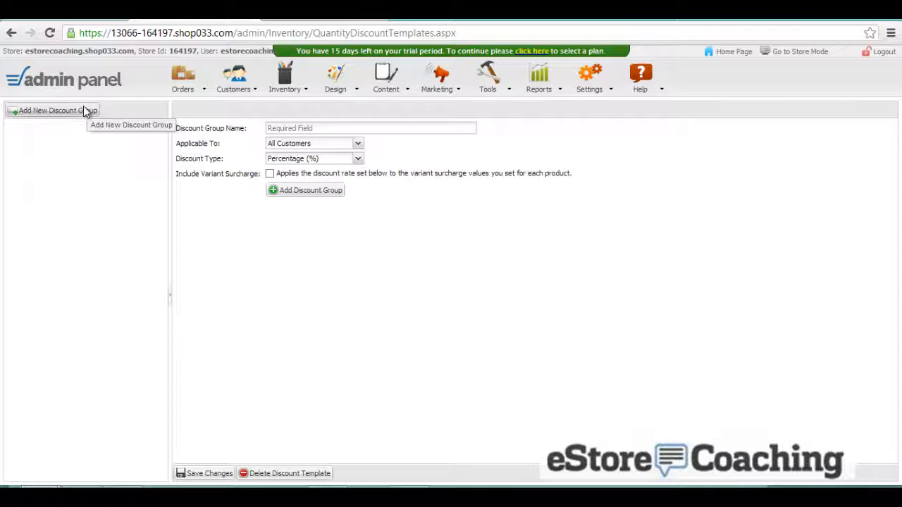
left_click(303, 129)
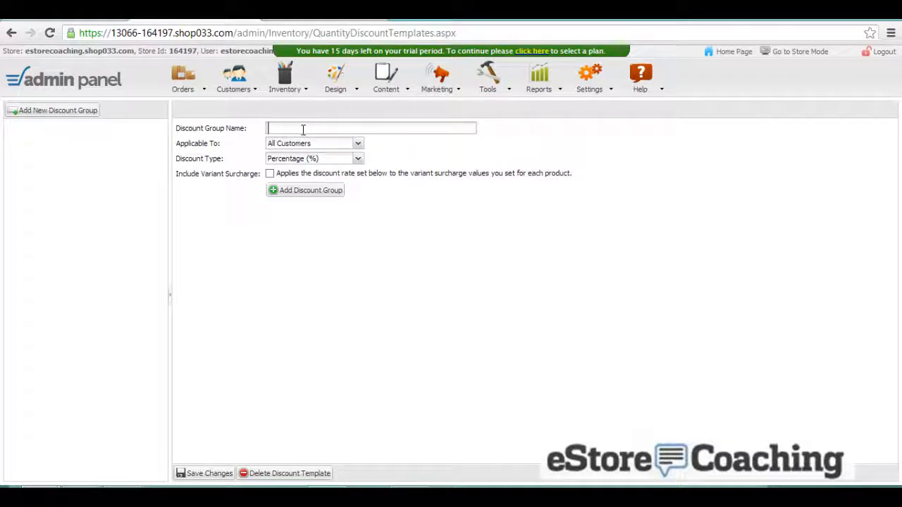
type("Apparel")
left_click(279, 190)
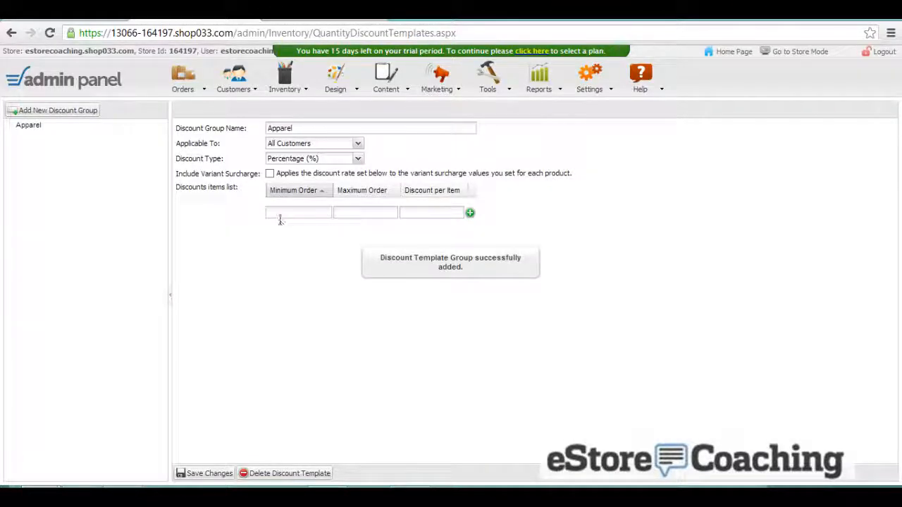
- Add tiers 2–11 items at 2% and 12–23 items at 3%, then save the Apparel group
left_click(280, 215)
key("Tab")
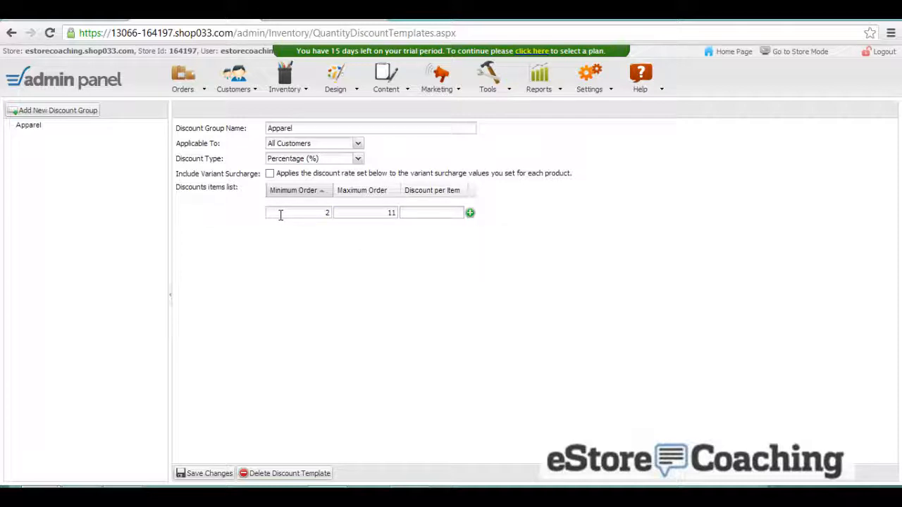
type("23")
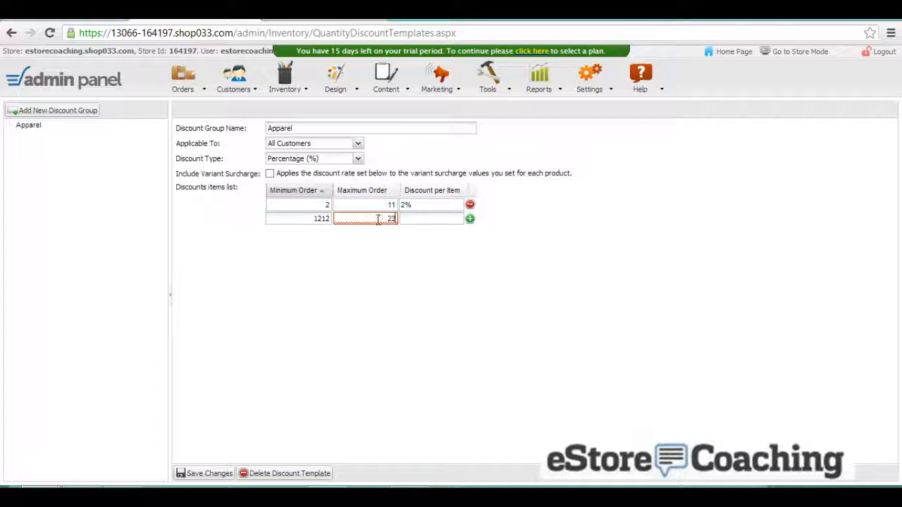
left_click(421, 221)
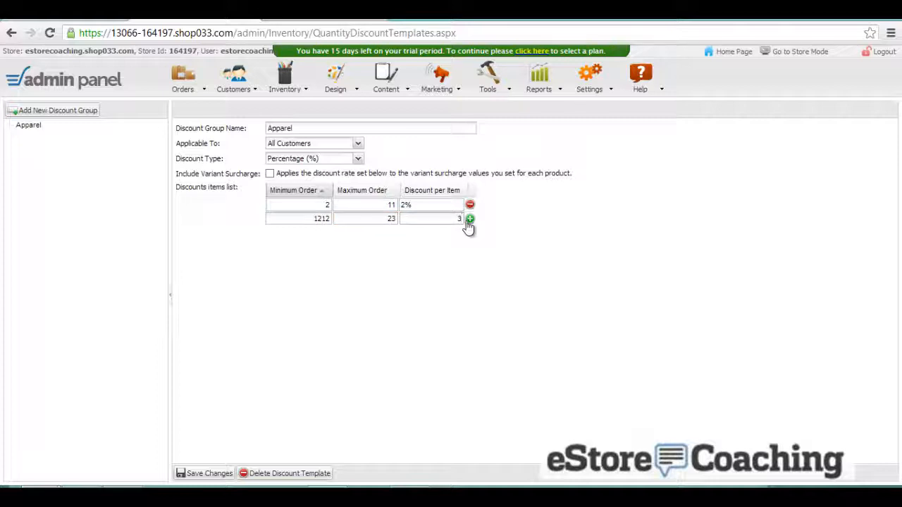
type("3")
left_click(469, 220)
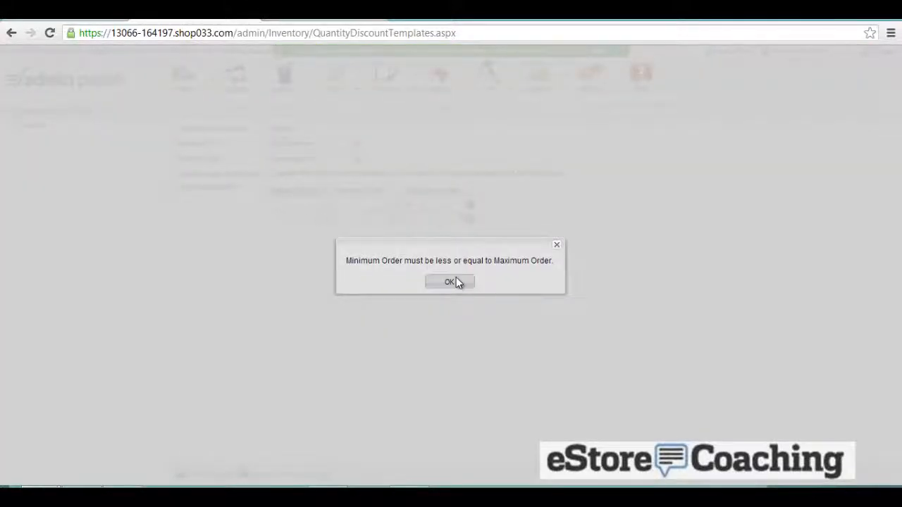
left_click(455, 281)
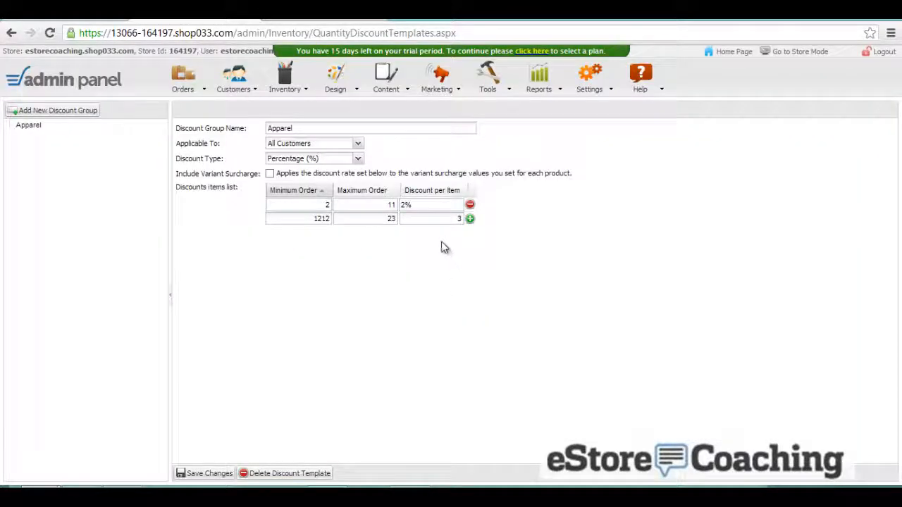
double_click(324, 219)
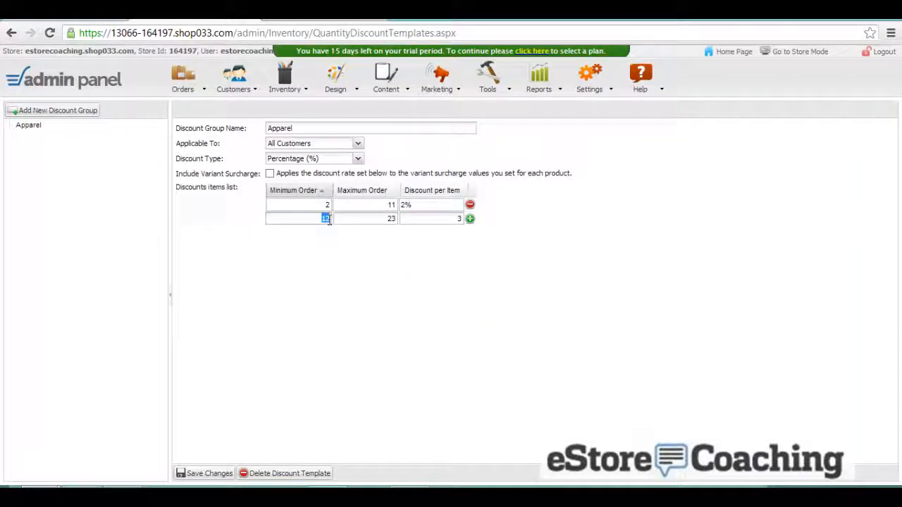
left_click(471, 220)
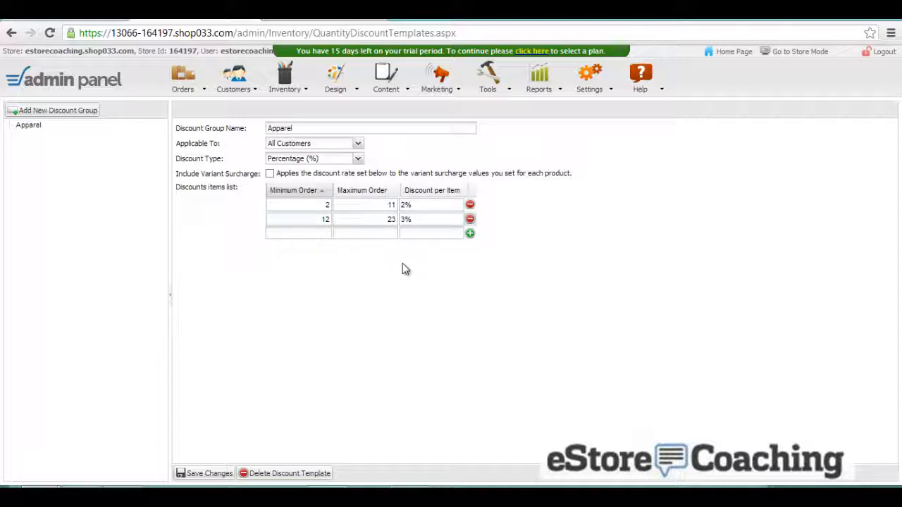
left_click(203, 473)
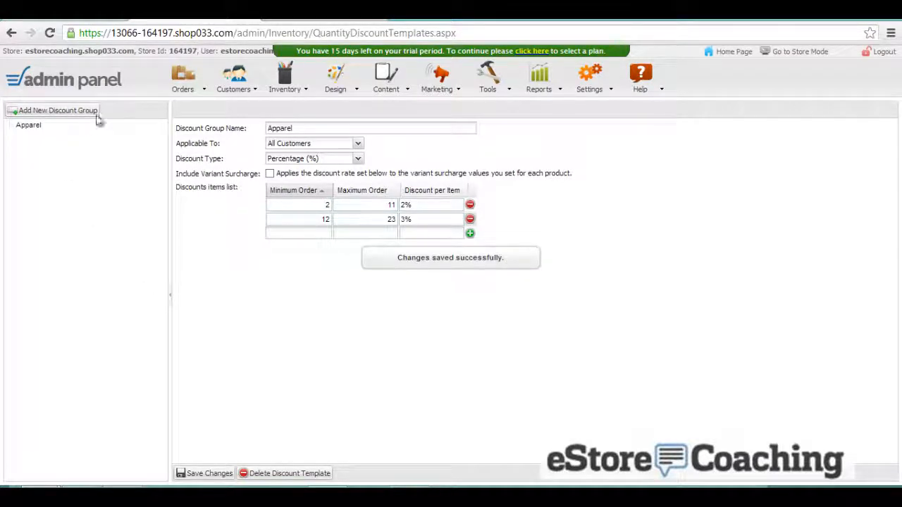
left_click(282, 79)
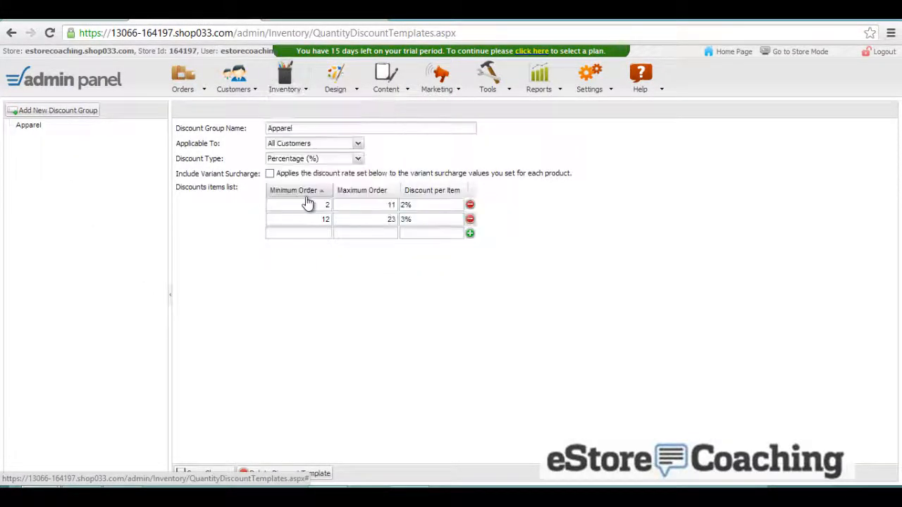
left_click(291, 83)
- Open the empty gift certificates list, look over a new certificate form, and close it unsaved
mouse_move(357, 202)
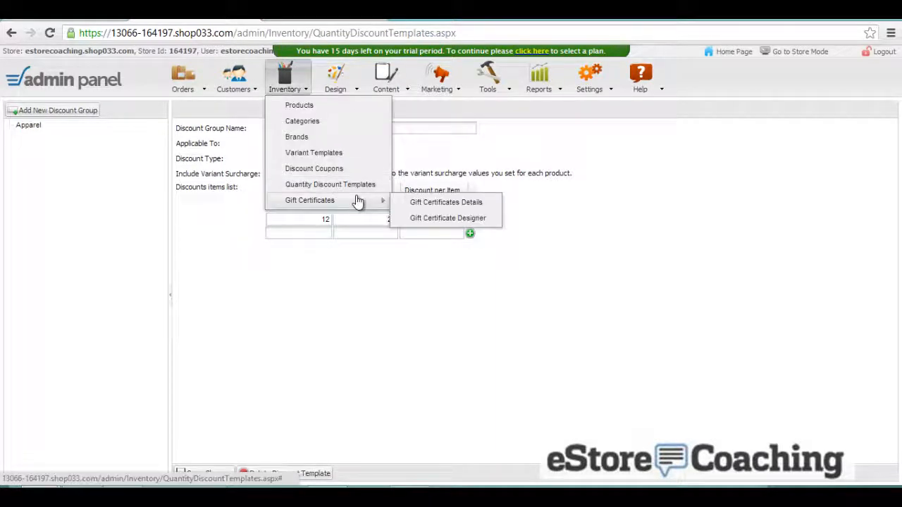
left_click(407, 202)
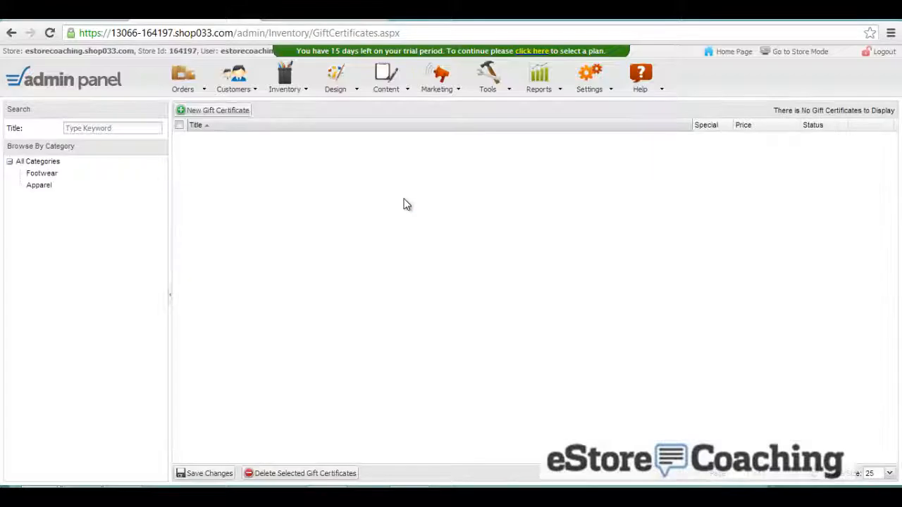
left_click(238, 115)
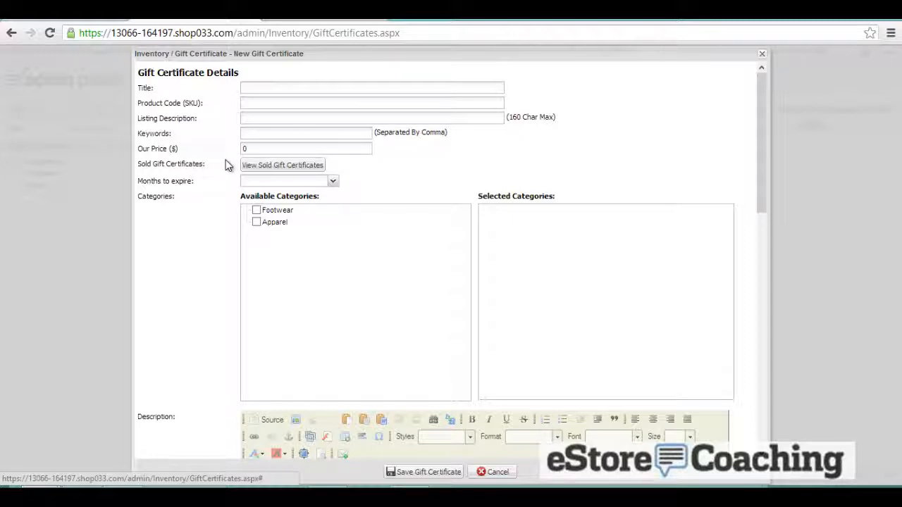
scroll(229, 169, "down", 1)
scroll(228, 169, "down", 6)
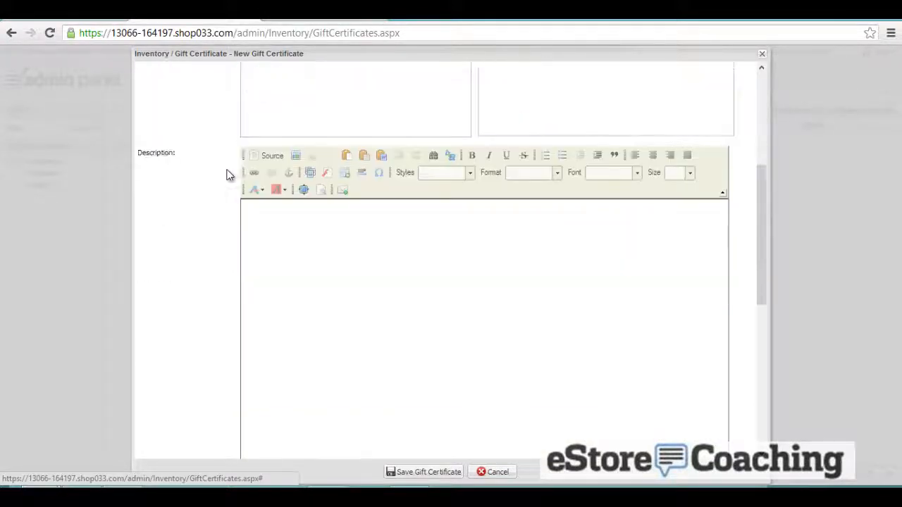
scroll(229, 178, "down", 1)
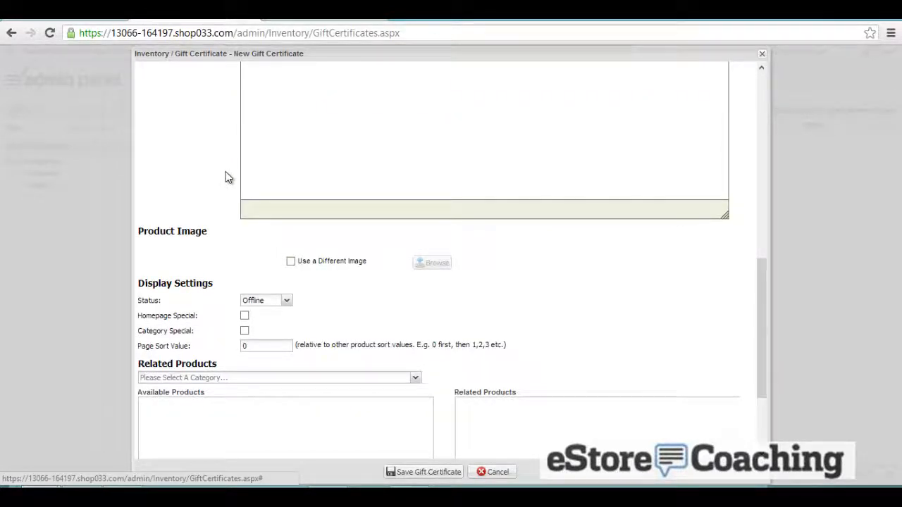
scroll(226, 176, "down", 2)
scroll(226, 177, "up", 10)
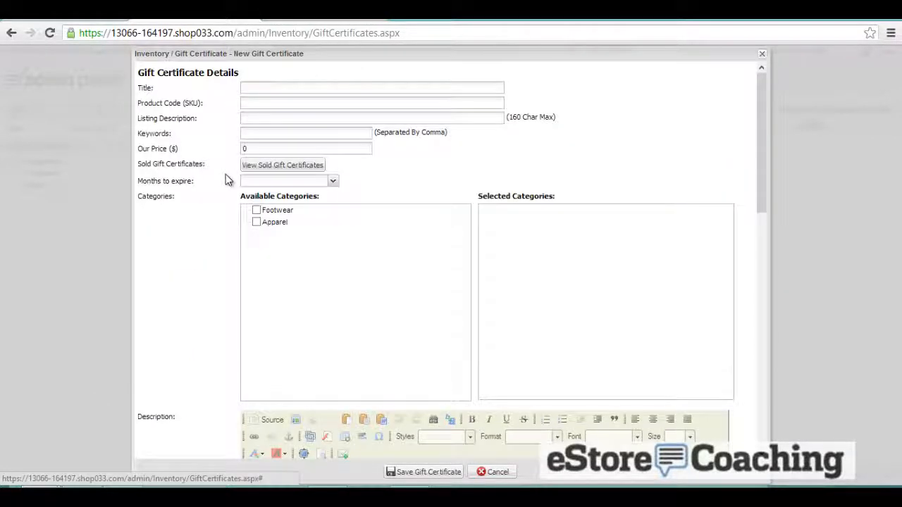
left_click(761, 62)
left_click(307, 92)
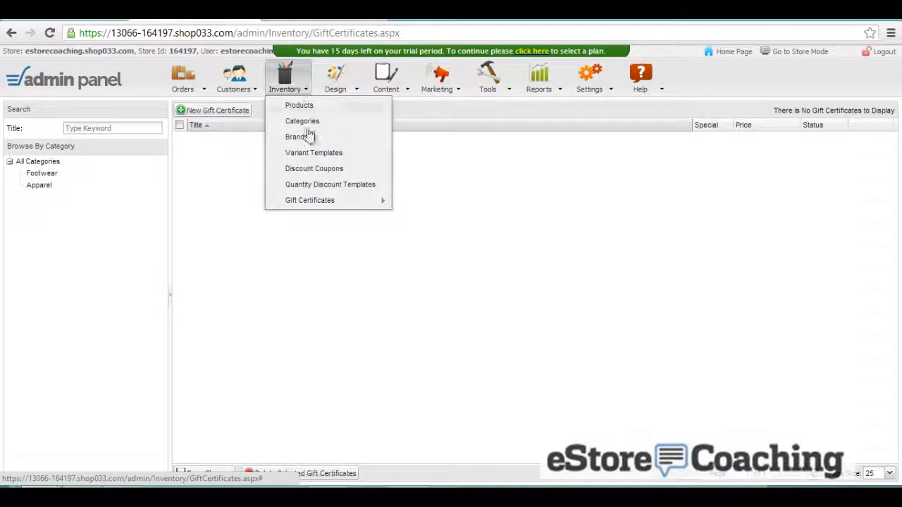
- In the gift certificate designer's Images settings, switch the background to the gold bordered design
mouse_move(363, 202)
left_click(416, 219)
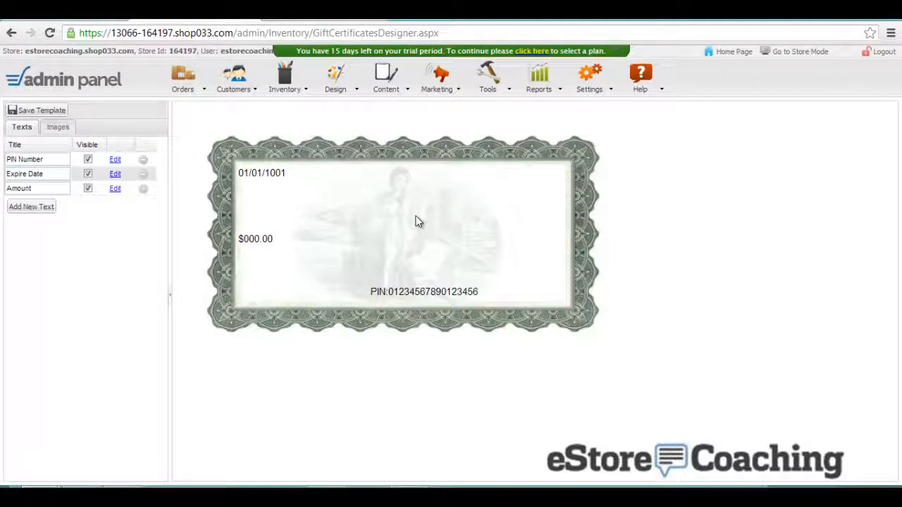
left_click(57, 128)
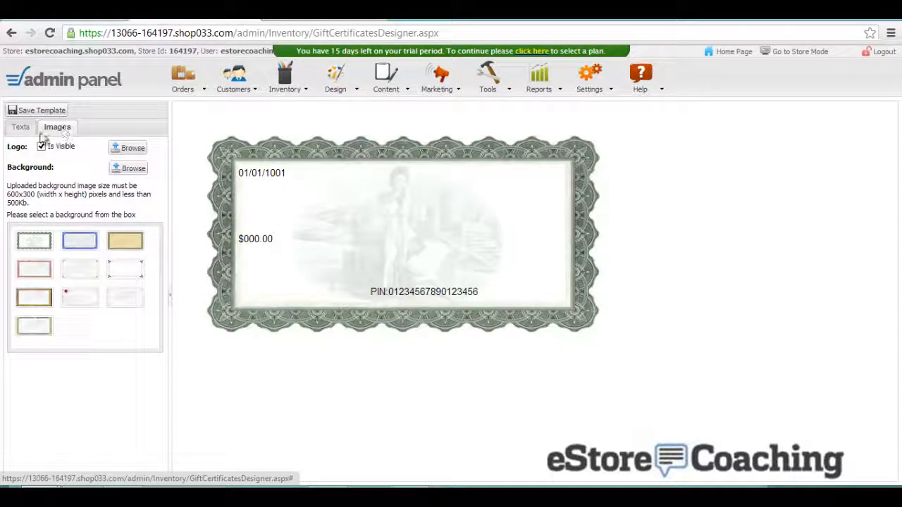
left_click(128, 247)
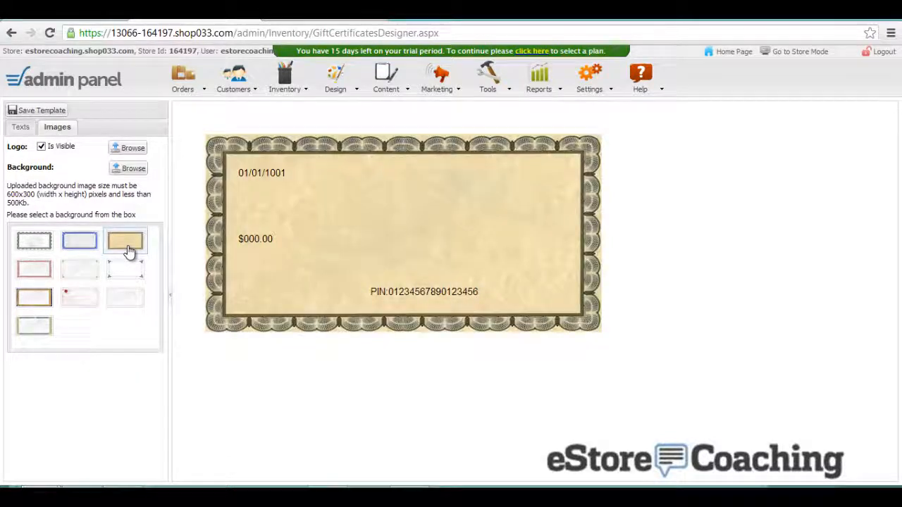
left_click(29, 133)
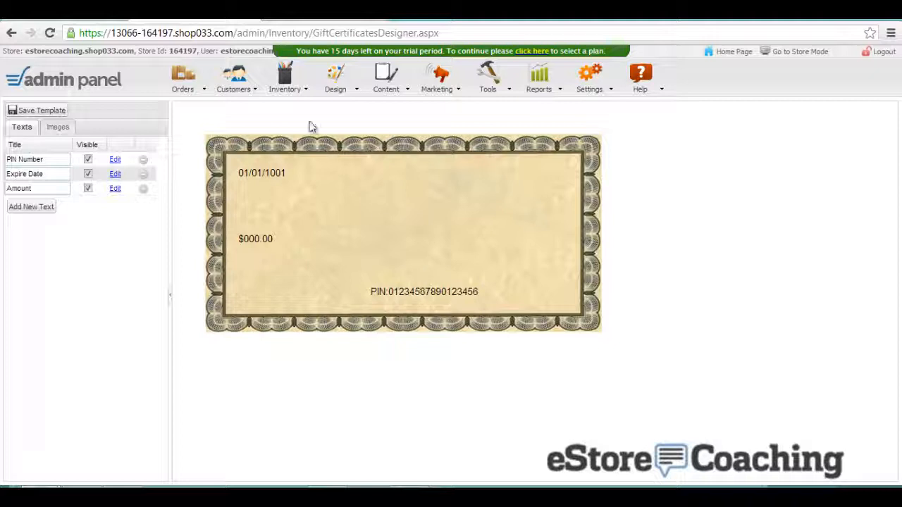
left_click(292, 95)
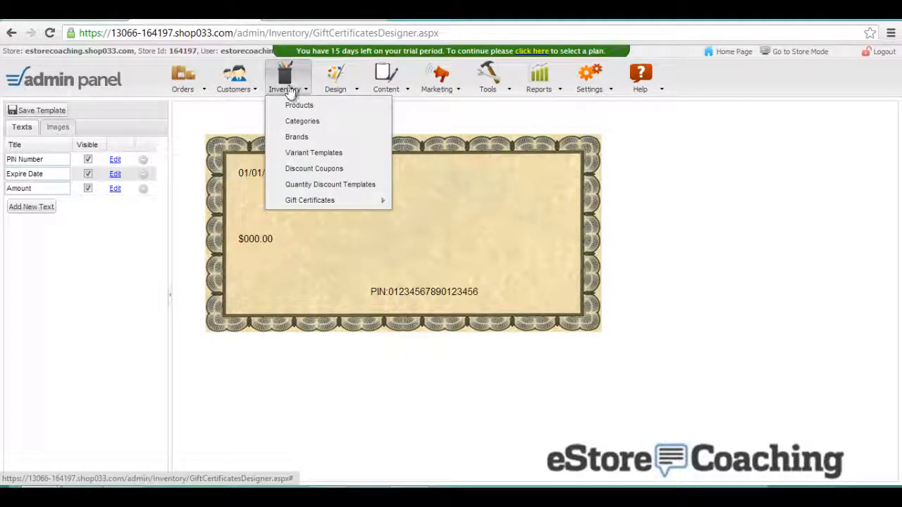
- Edit the Nike Polo product, setting its brand to NIke and ticking the Apparel category
left_click(296, 105)
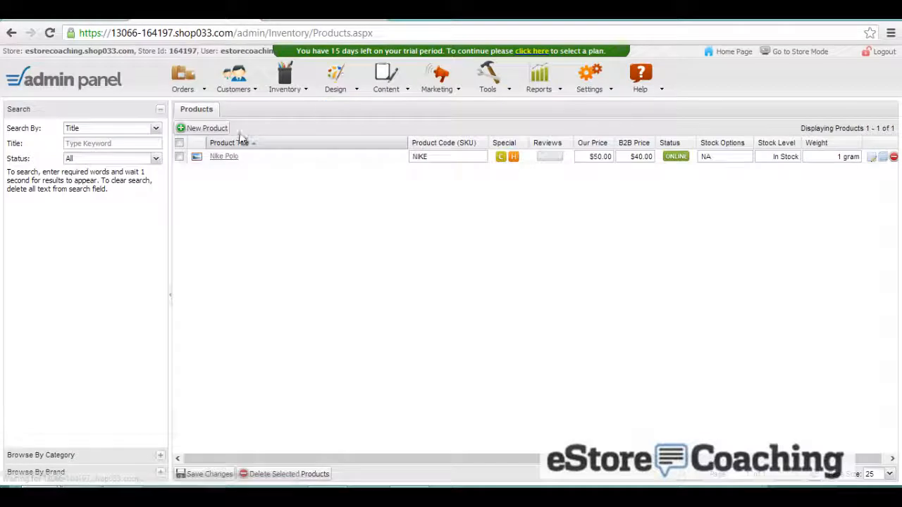
left_click(224, 156)
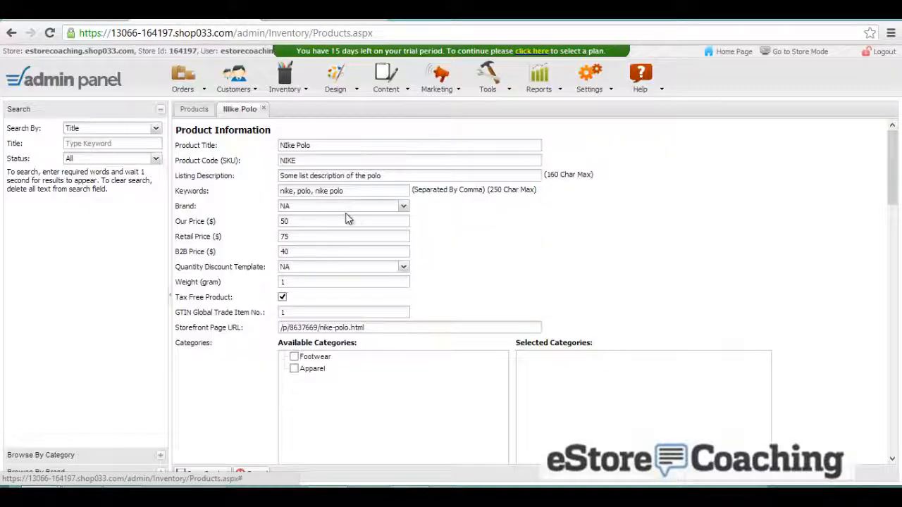
left_click(405, 207)
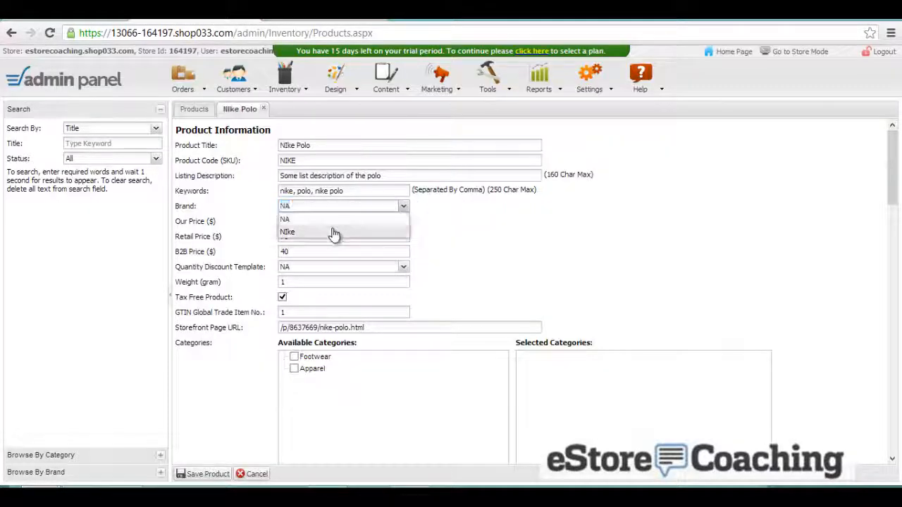
left_click(334, 233)
scroll(234, 248, "down", 2)
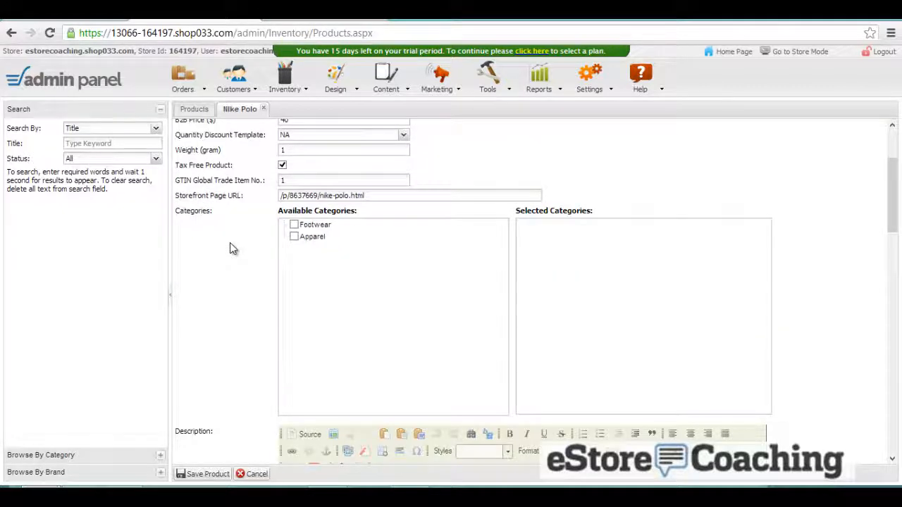
scroll(231, 246, "up", 2)
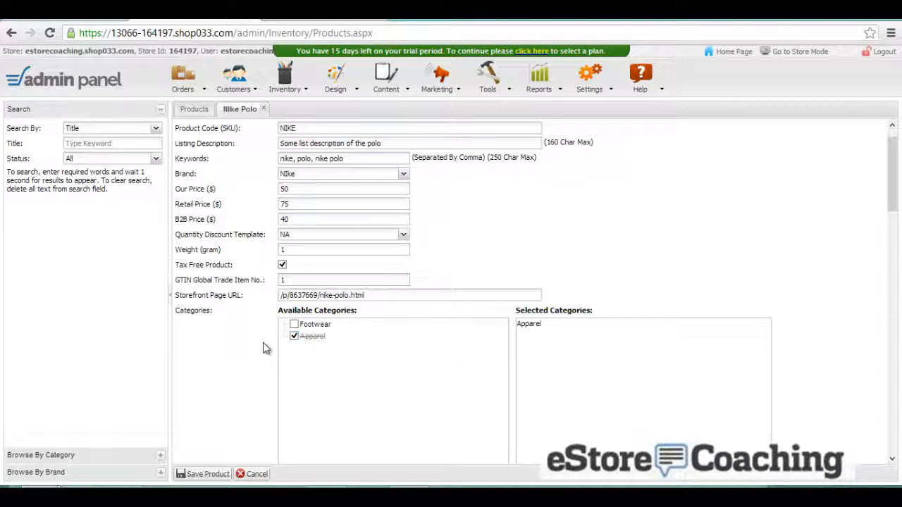
scroll(263, 347, "down", 15)
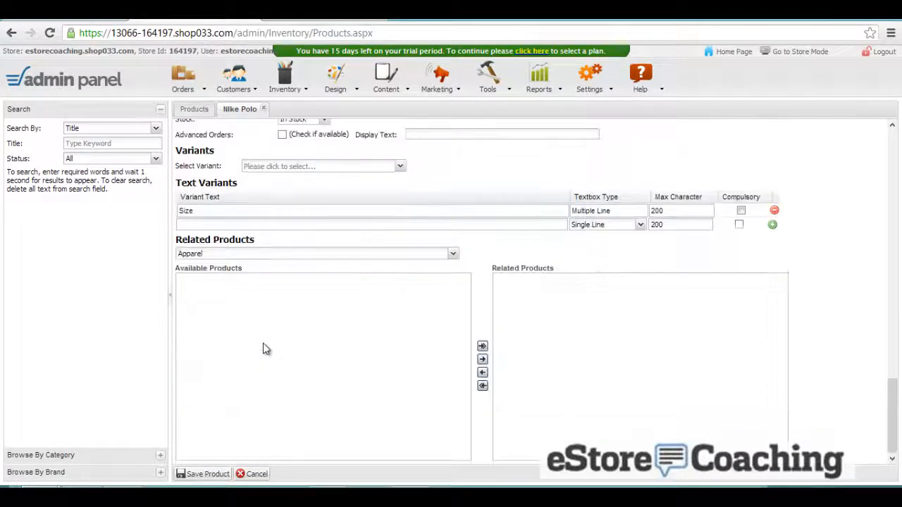
left_click(207, 479)
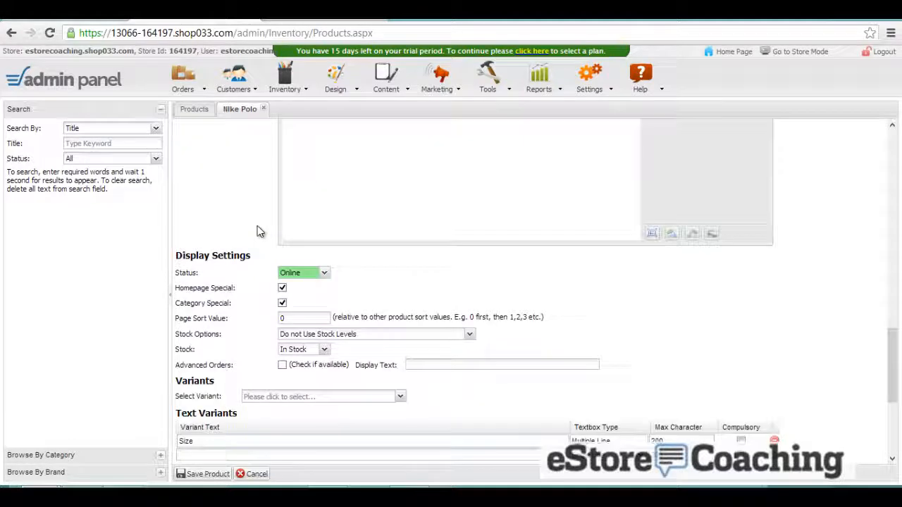
scroll(257, 225, "down", 1)
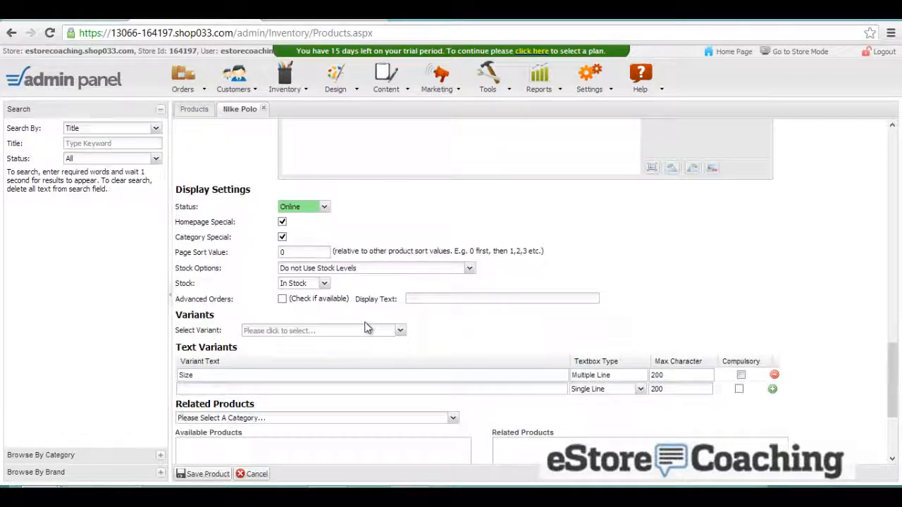
- Add the Color variant group to the product, displayed as a dropdown
left_click(365, 333)
left_click(337, 345)
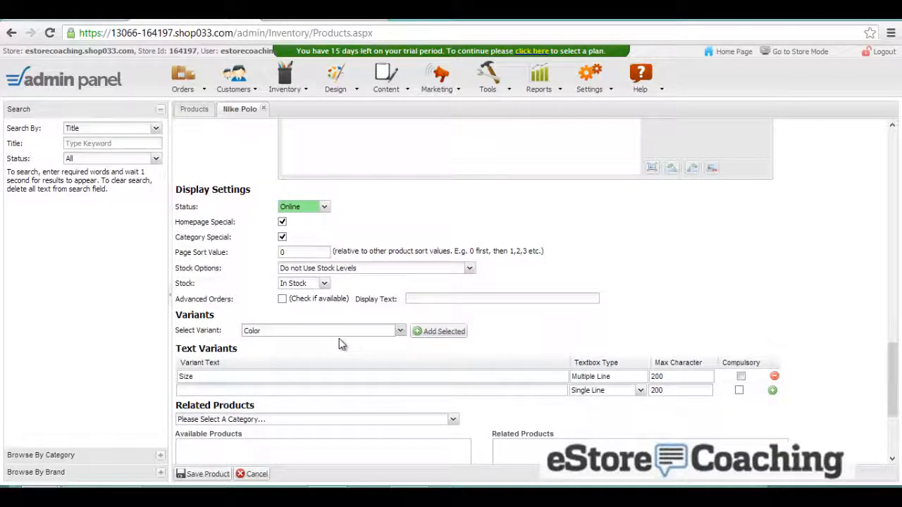
left_click(441, 342)
scroll(434, 330, "down", 1)
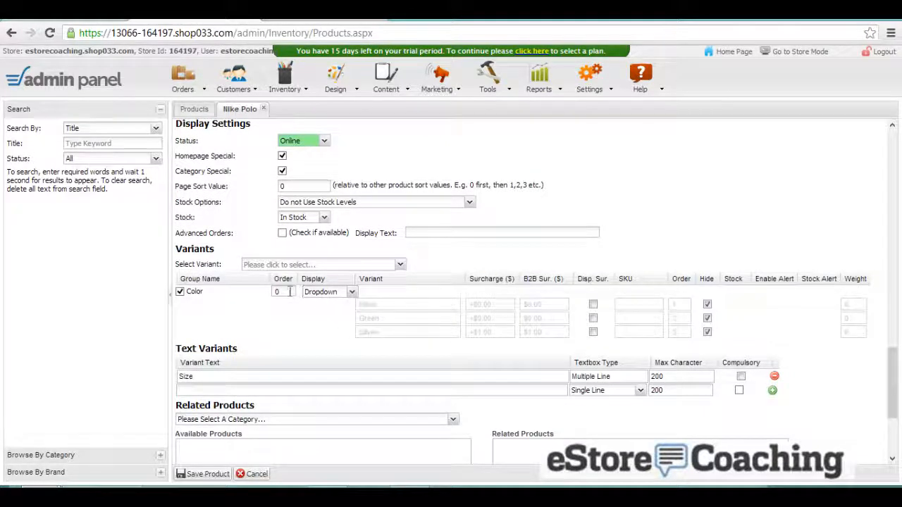
left_click(336, 296)
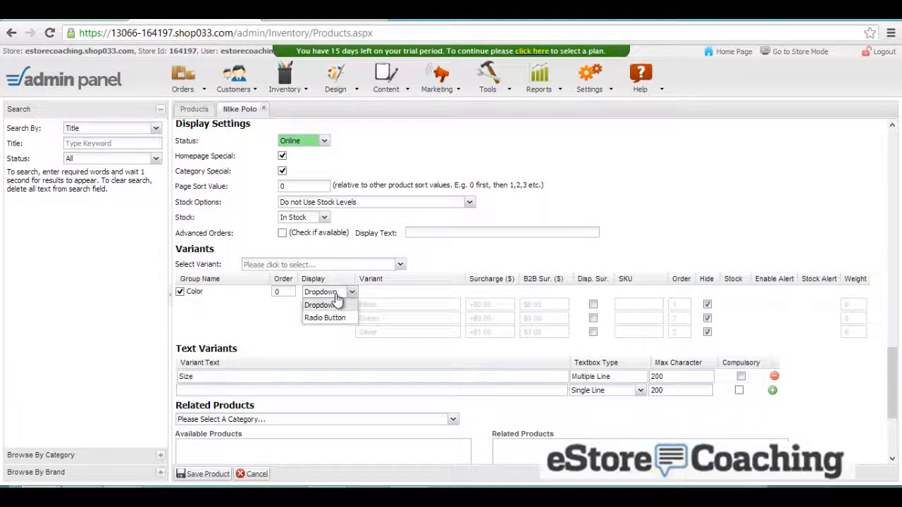
left_click(320, 305)
- Name the first colour Black, make Black, Green and Silver visible, and save the product
left_click(420, 305)
type("Black")
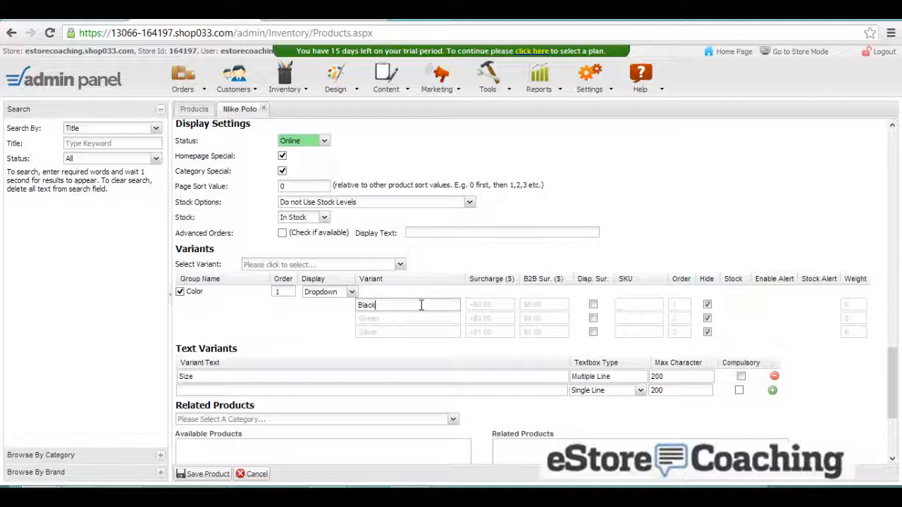
left_click(432, 304)
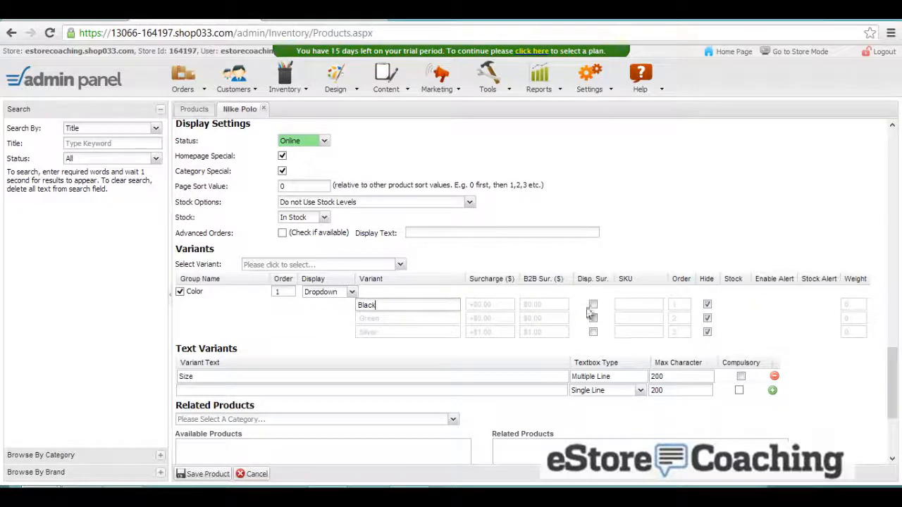
left_click(707, 304)
left_click(707, 317)
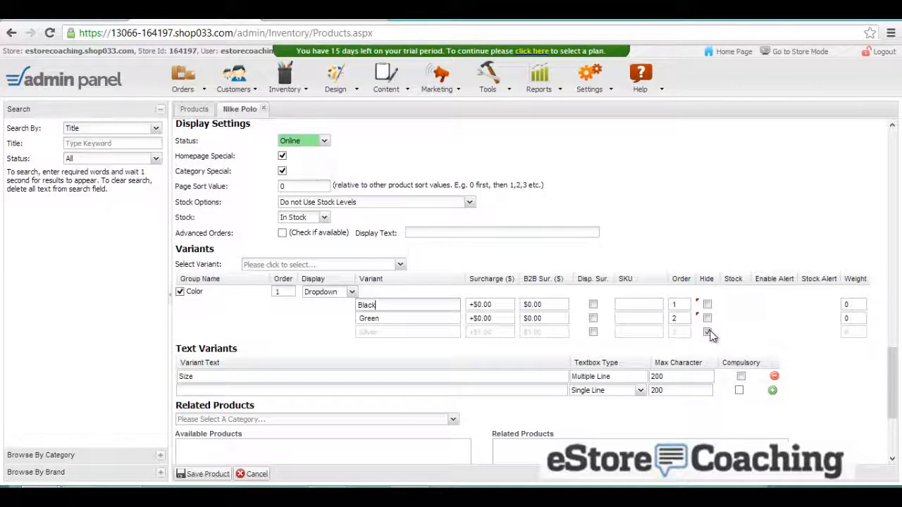
left_click(706, 332)
left_click(207, 474)
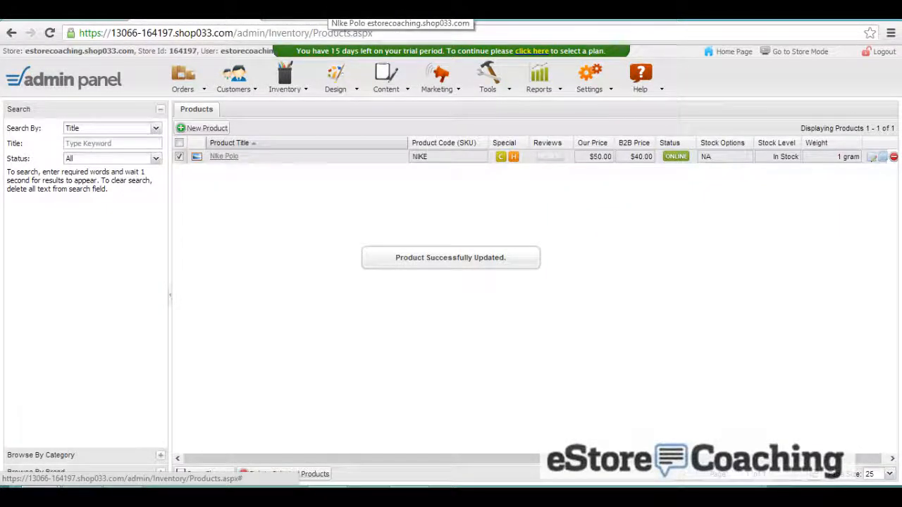
- Preview the Gatria and Bunda themes in the store theme gallery
left_click(330, 81)
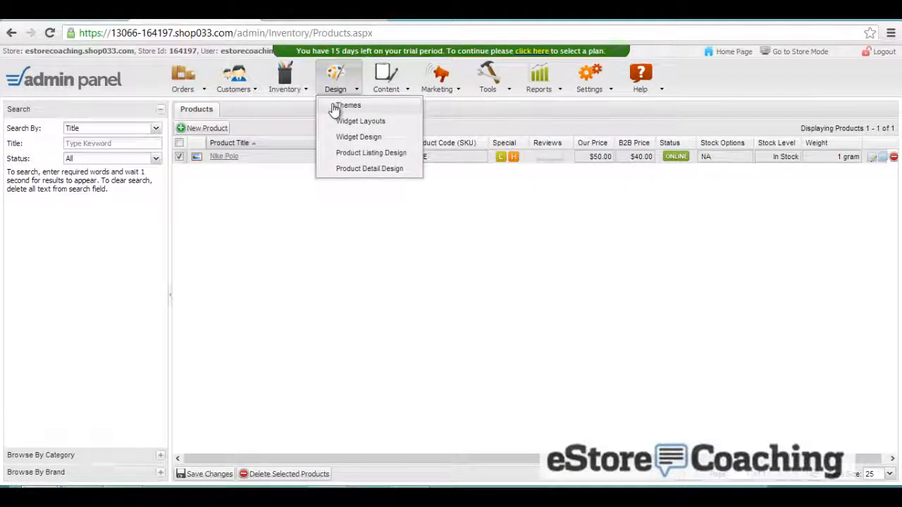
left_click(334, 107)
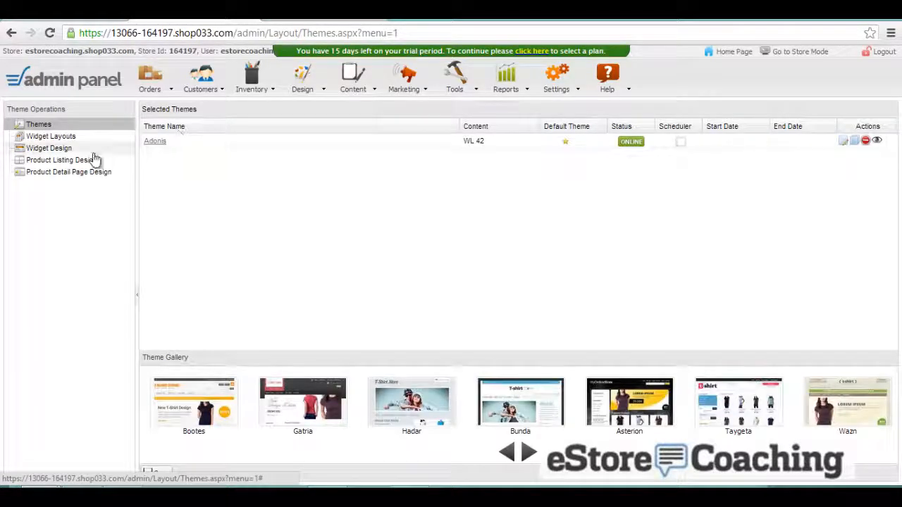
left_click(296, 412)
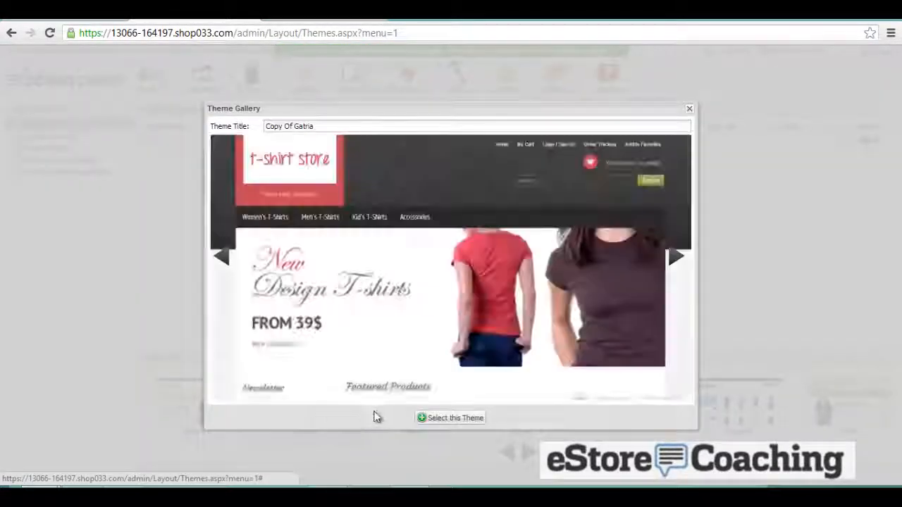
left_click(675, 256)
left_click(675, 255)
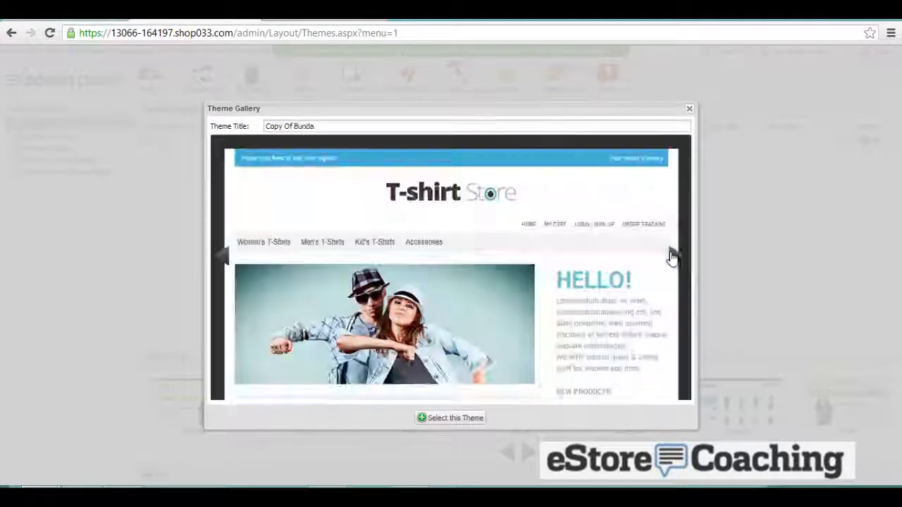
left_click(689, 108)
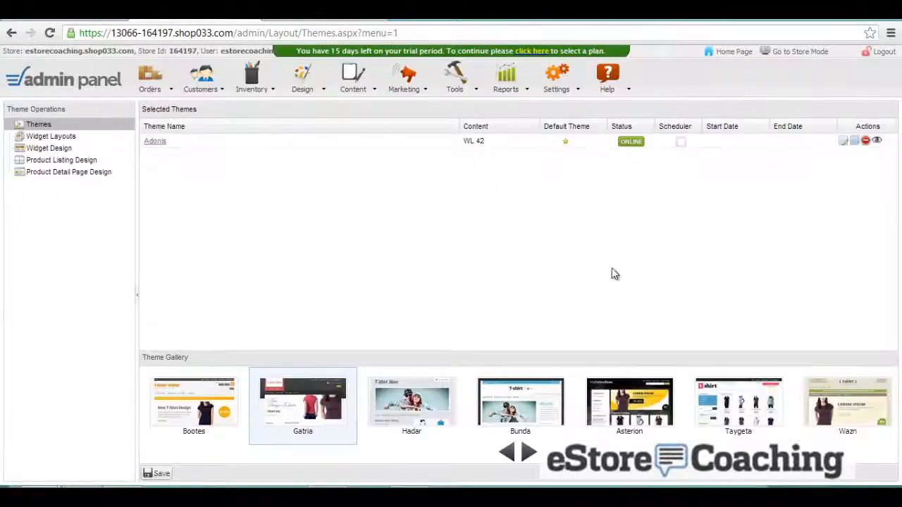
- Load more themes into the gallery
left_click(529, 454)
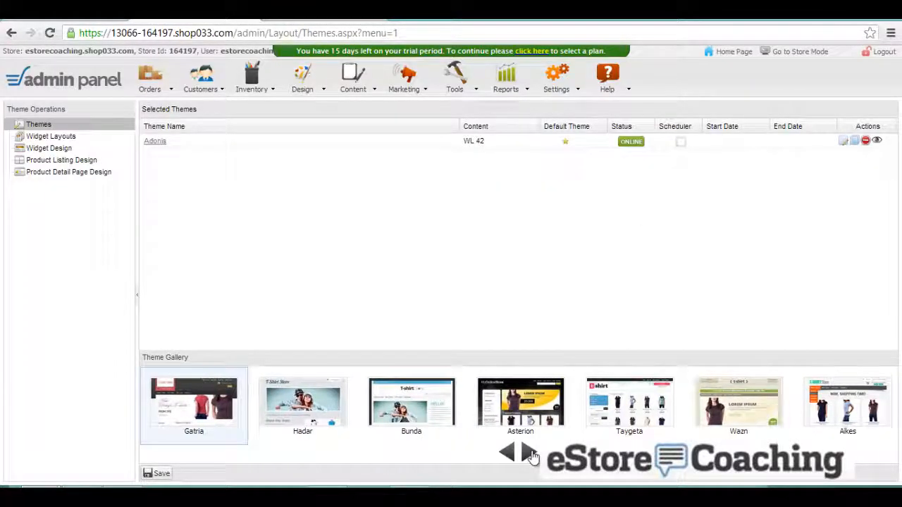
left_click(530, 453)
left_click(530, 454)
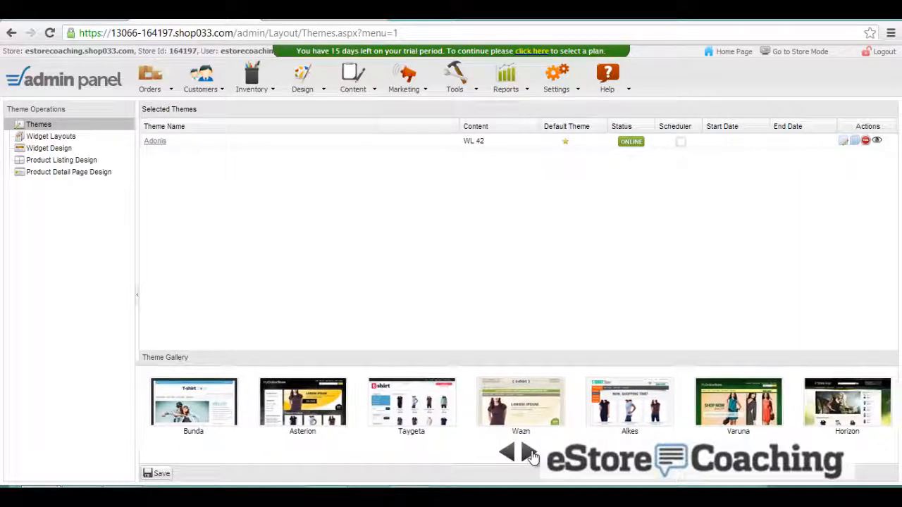
left_click(530, 453)
left_click(530, 453)
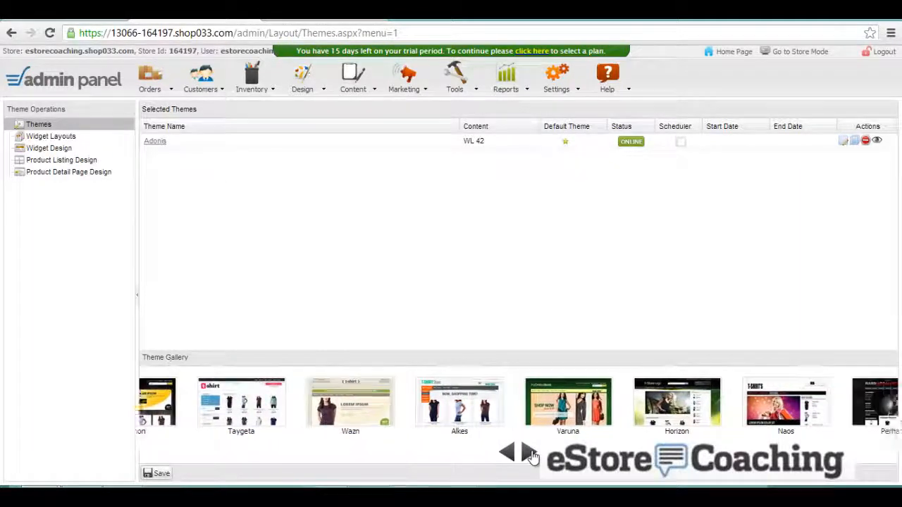
left_click(530, 453)
left_click(530, 454)
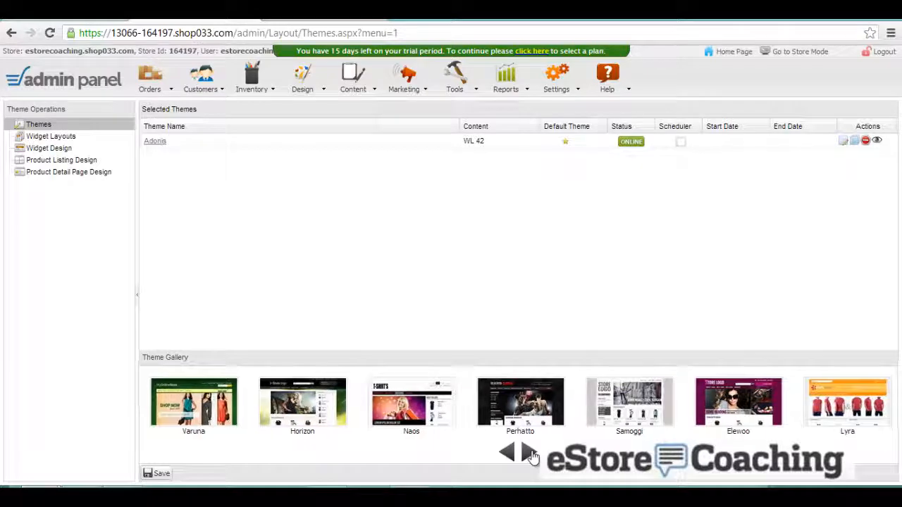
left_click(530, 454)
- Browse previews from Perhatto through to Copy Of Cetus and apply Copy Of Cetus
left_click(447, 405)
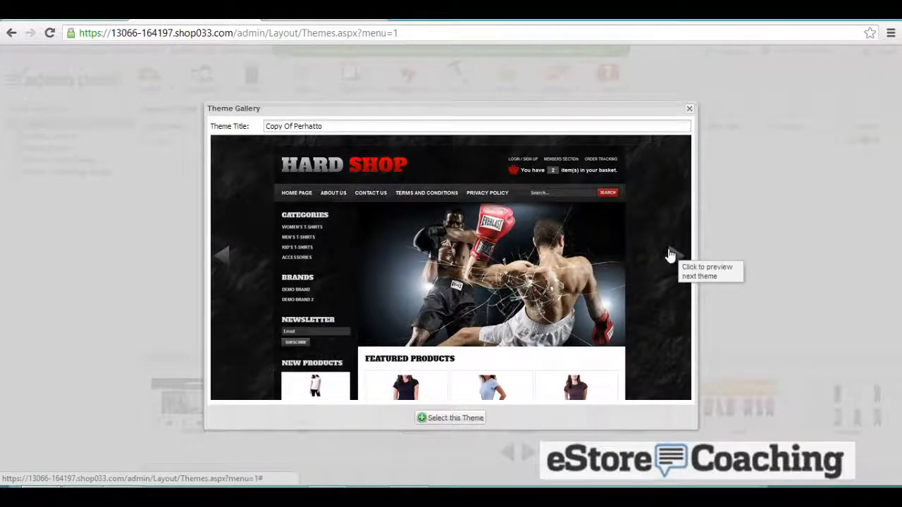
left_click(670, 255)
left_click(670, 255)
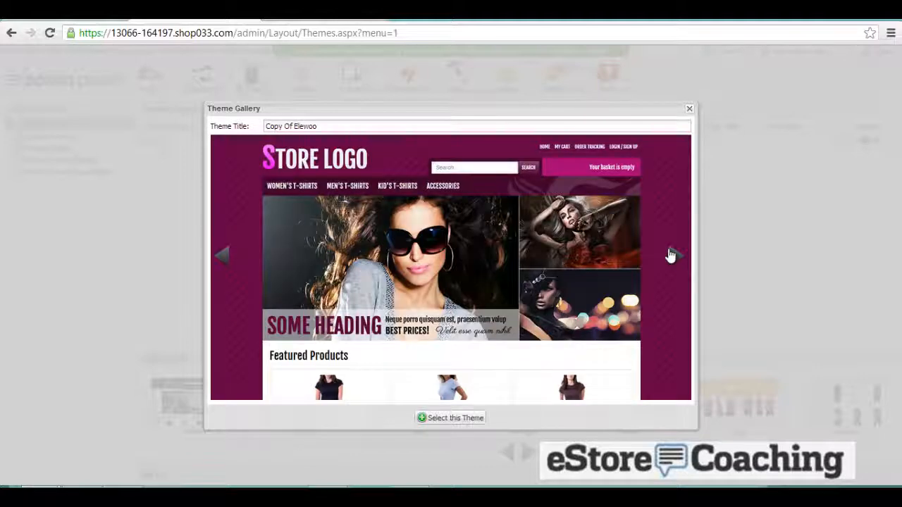
left_click(670, 255)
left_click(671, 255)
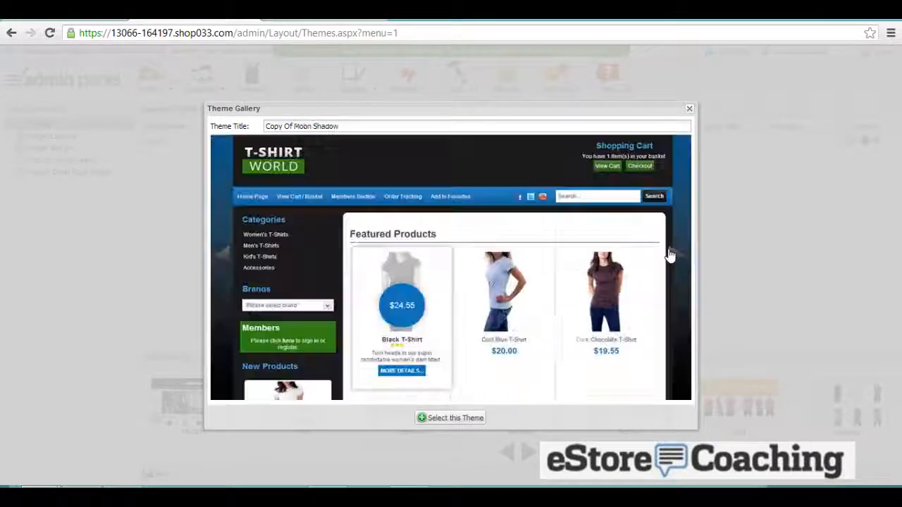
left_click(671, 255)
left_click(671, 255)
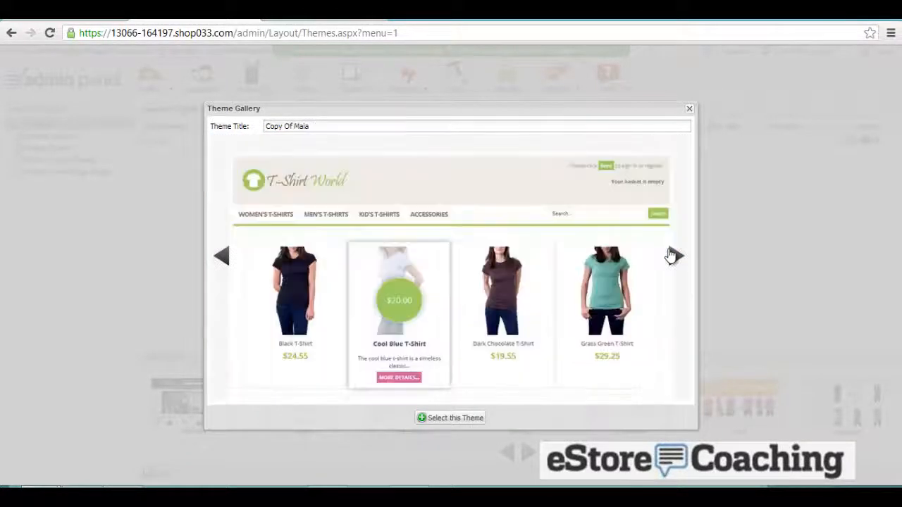
left_click(672, 255)
left_click(671, 255)
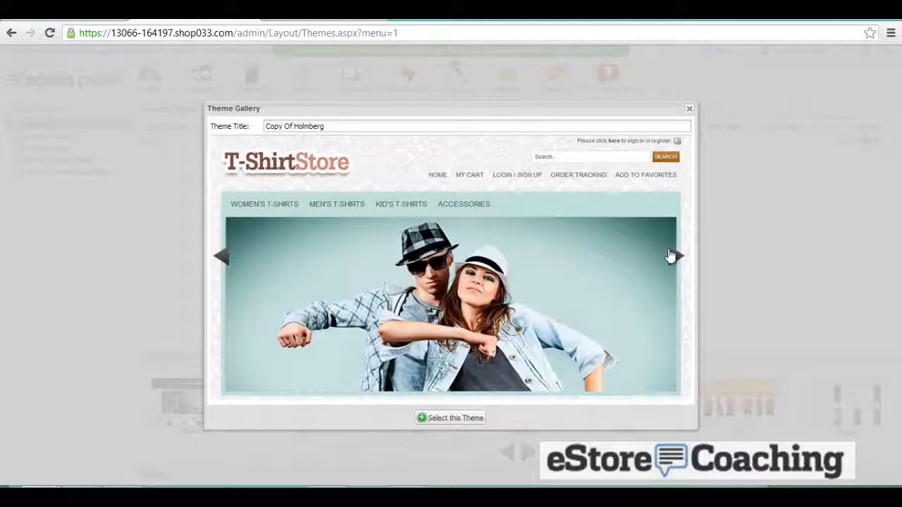
left_click(671, 255)
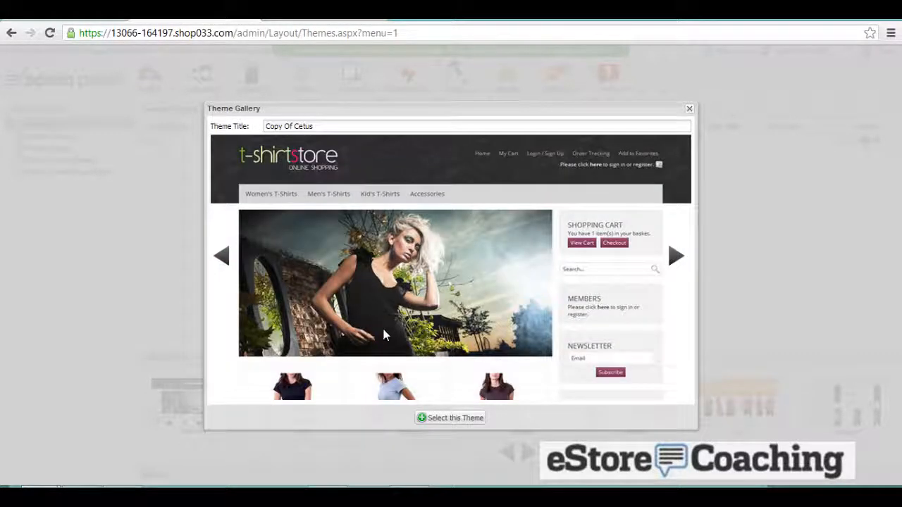
left_click(440, 418)
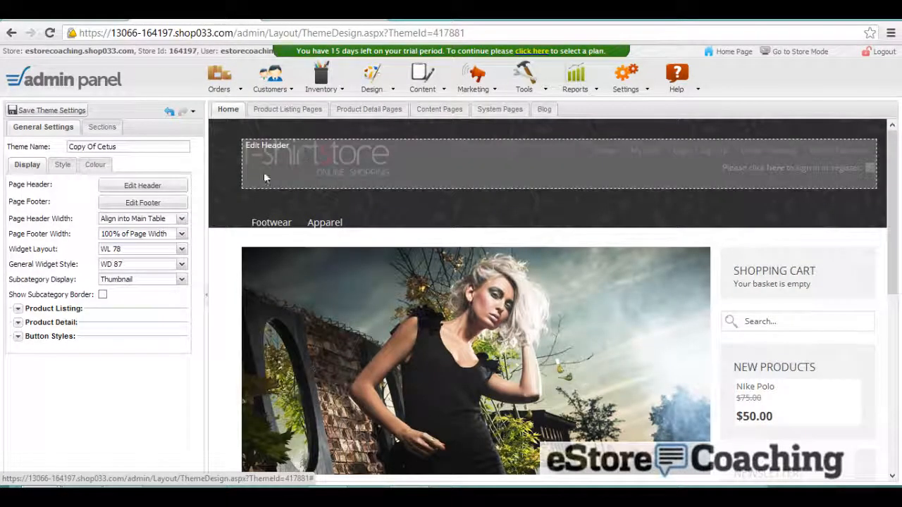
- Change the widget layout to WL 62, then to WL 47, confirming each switch
left_click(181, 250)
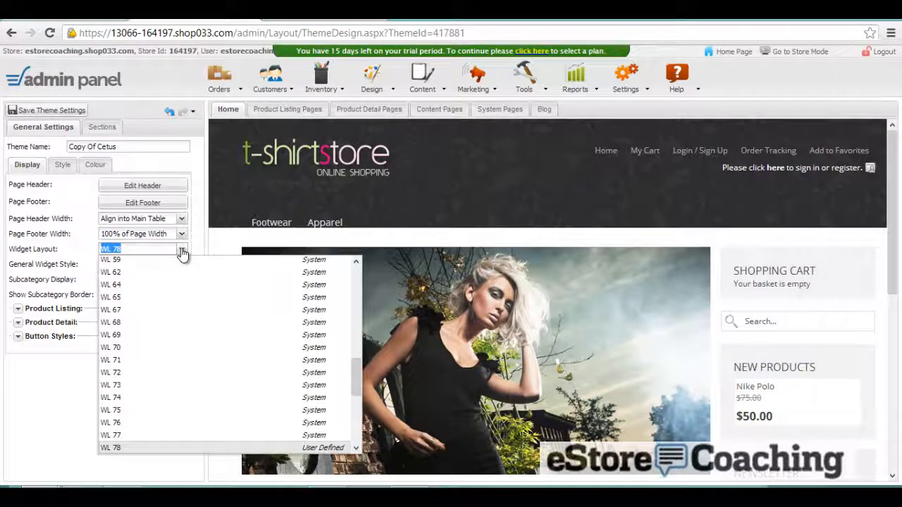
left_click(177, 271)
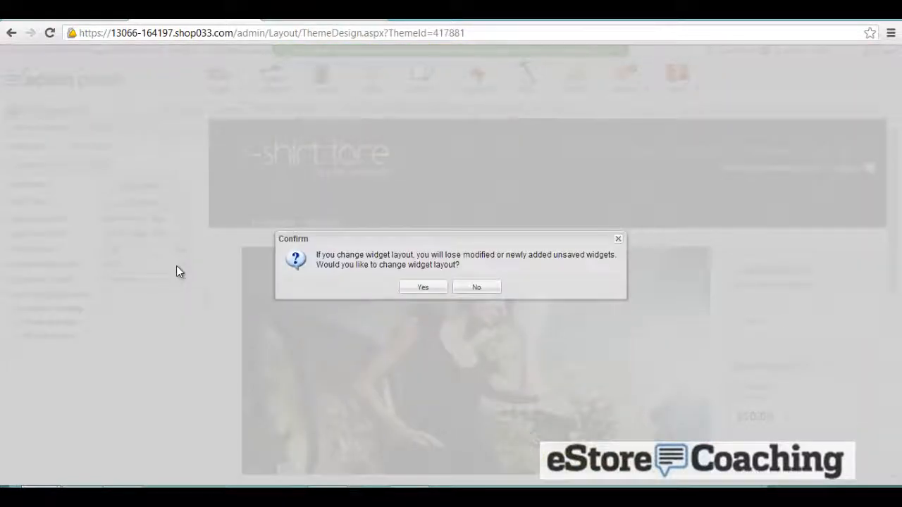
left_click(444, 290)
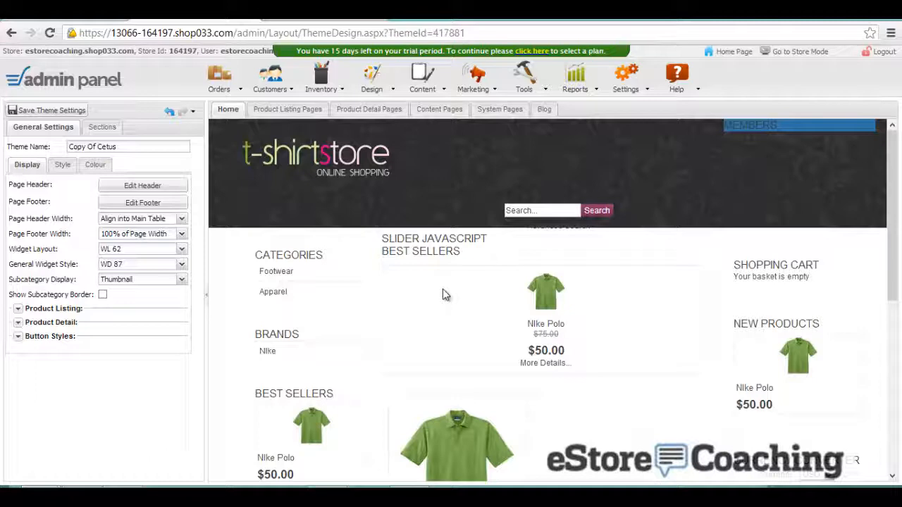
scroll(442, 289, "down", 2)
scroll(442, 294, "up", 1)
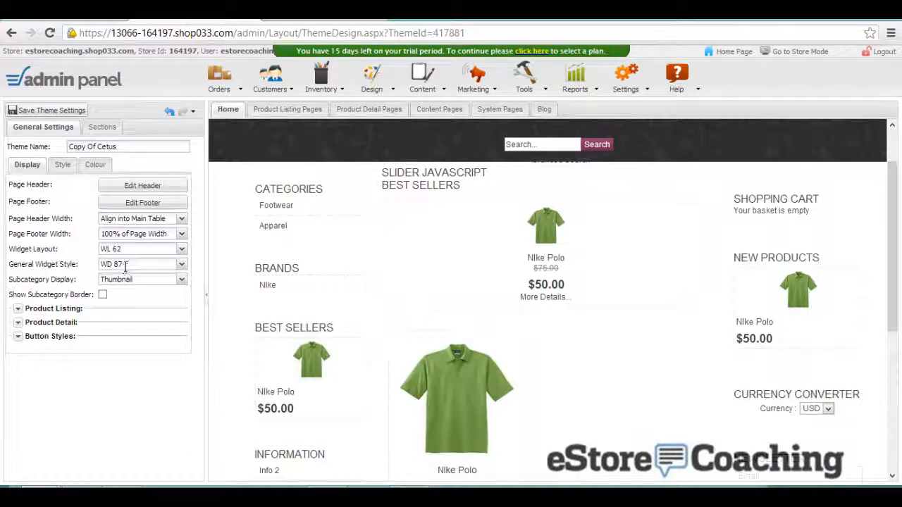
left_click(181, 250)
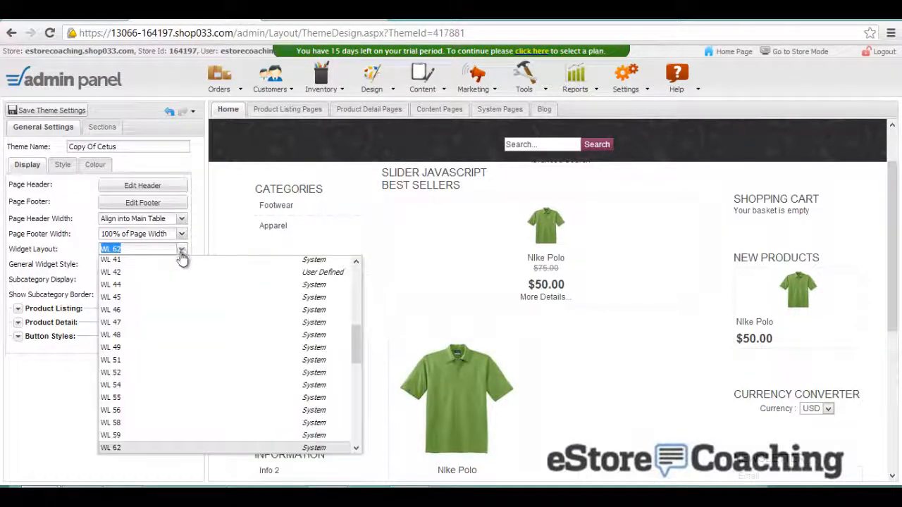
left_click(188, 326)
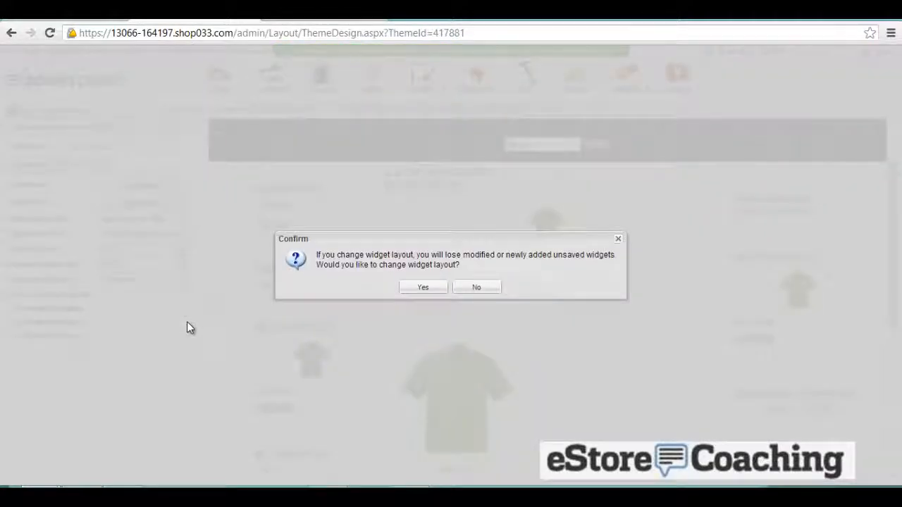
left_click(423, 290)
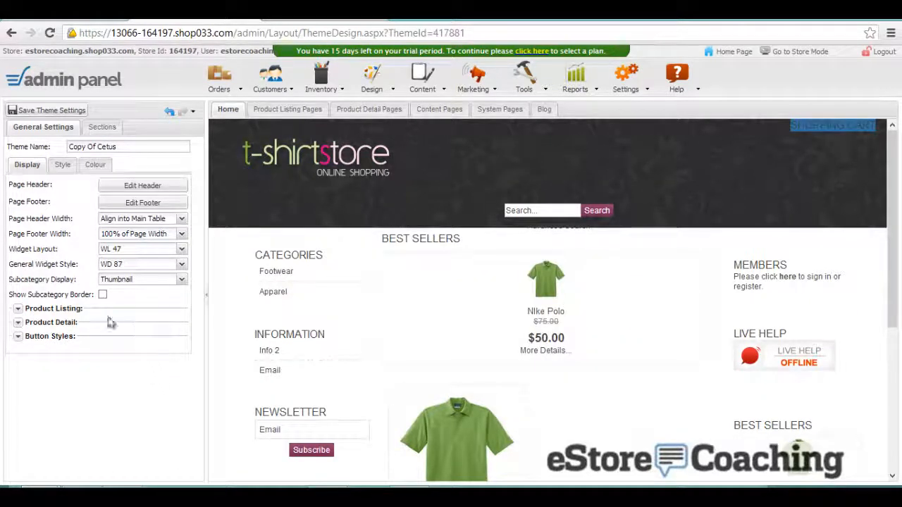
- Expand Product Listing settings, leaving the category thumbnail at Medium (60x60)
left_click(17, 310)
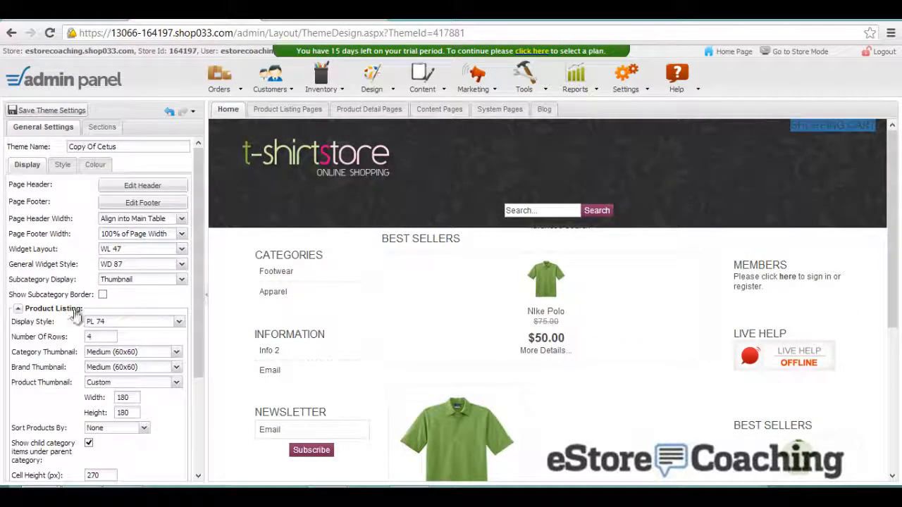
scroll(129, 298, "down", 1)
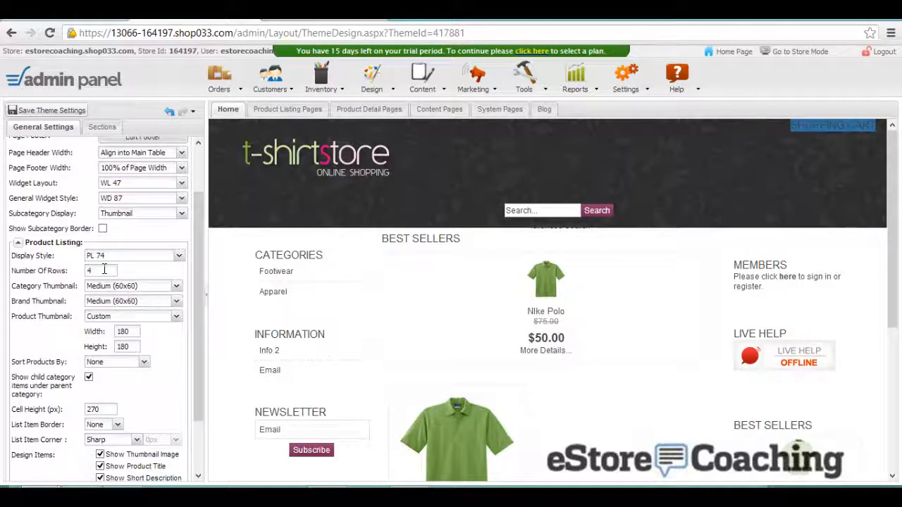
left_click(157, 286)
left_click(177, 289)
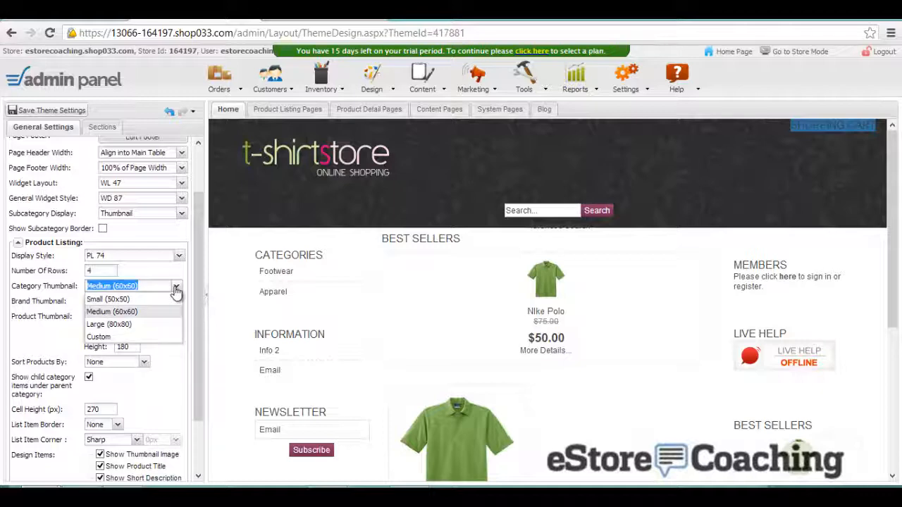
left_click(176, 289)
scroll(176, 292, "down", 3)
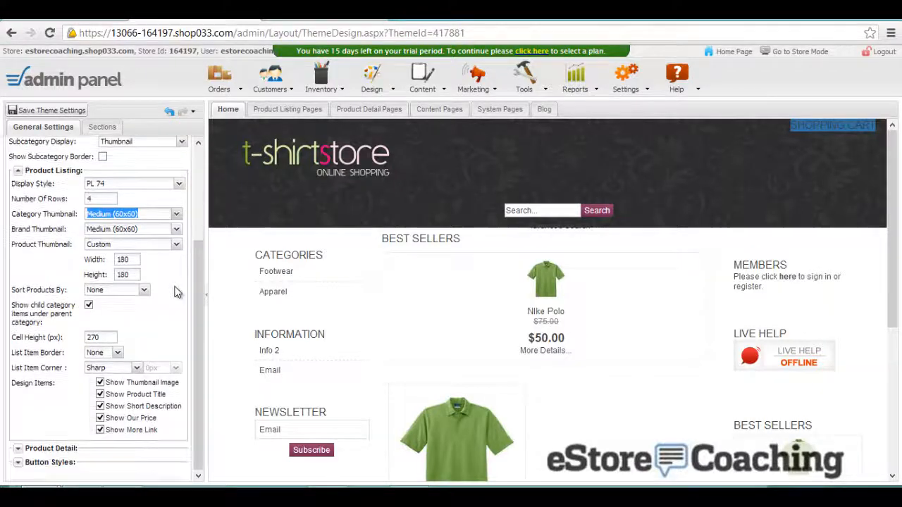
- Review Product Detail and Button Styles, keeping listing style None and add-to-cart style Default
left_click(180, 339)
left_click(198, 347)
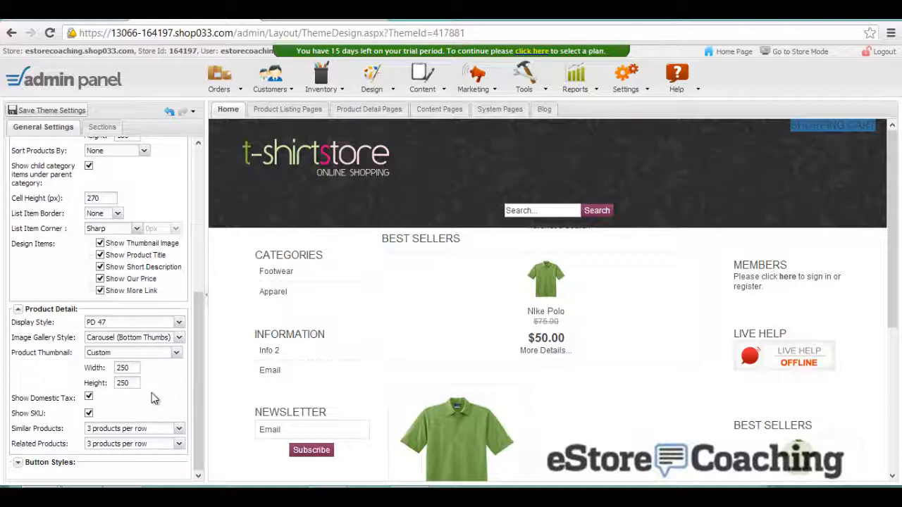
left_click(18, 462)
scroll(42, 423, "down", 2)
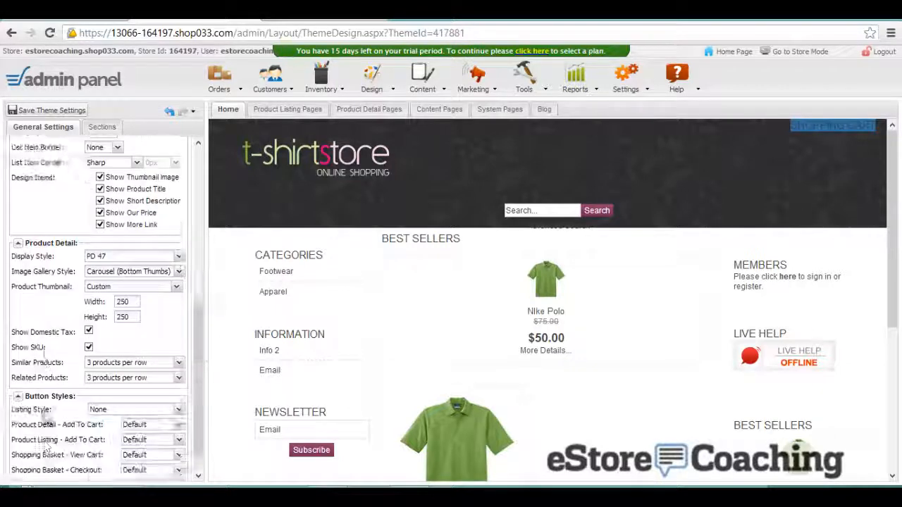
left_click(117, 387)
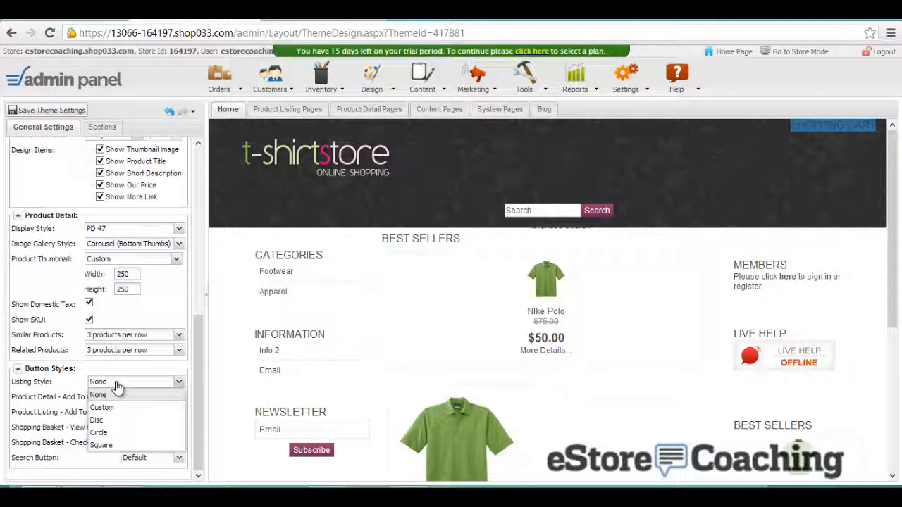
left_click(123, 396)
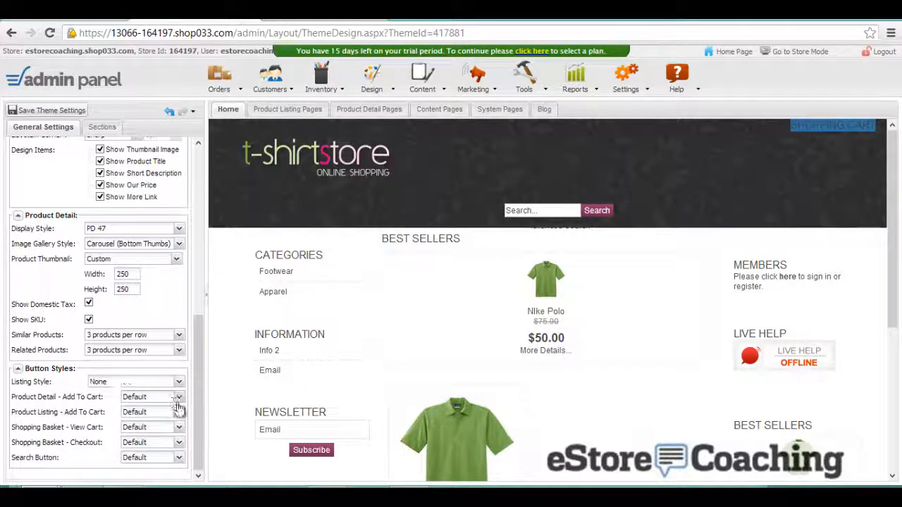
left_click(177, 398)
left_click(177, 408)
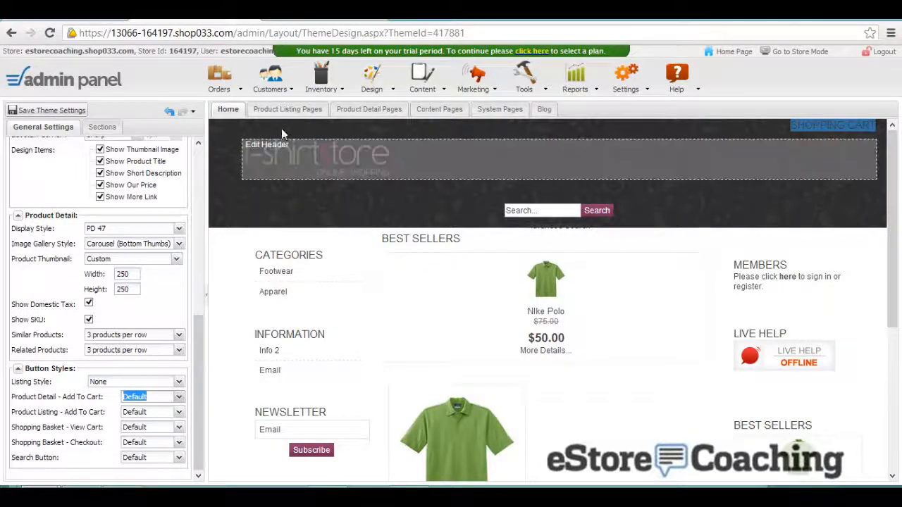
- Preview the product listing and detail page layouts, moving the Newsletter widget below Categories
left_click(282, 109)
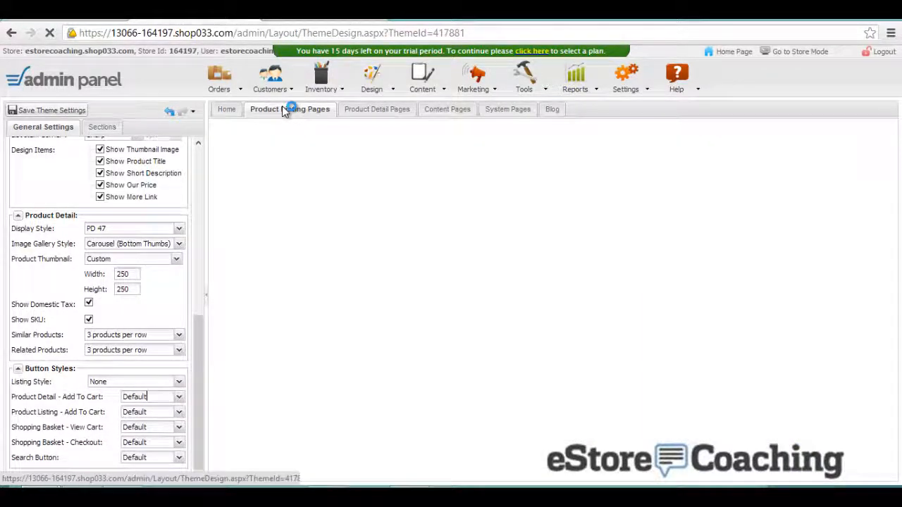
scroll(499, 301, "down", 3)
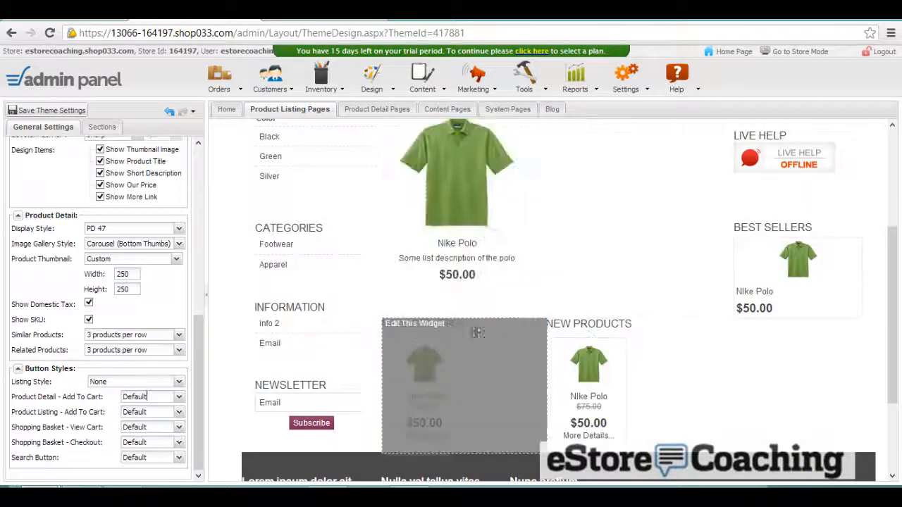
left_click(356, 107)
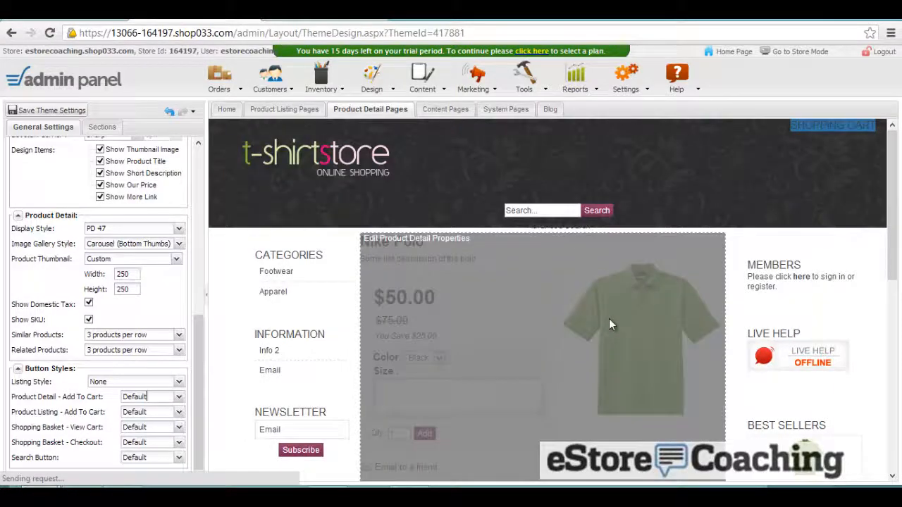
scroll(609, 319, "down", 2)
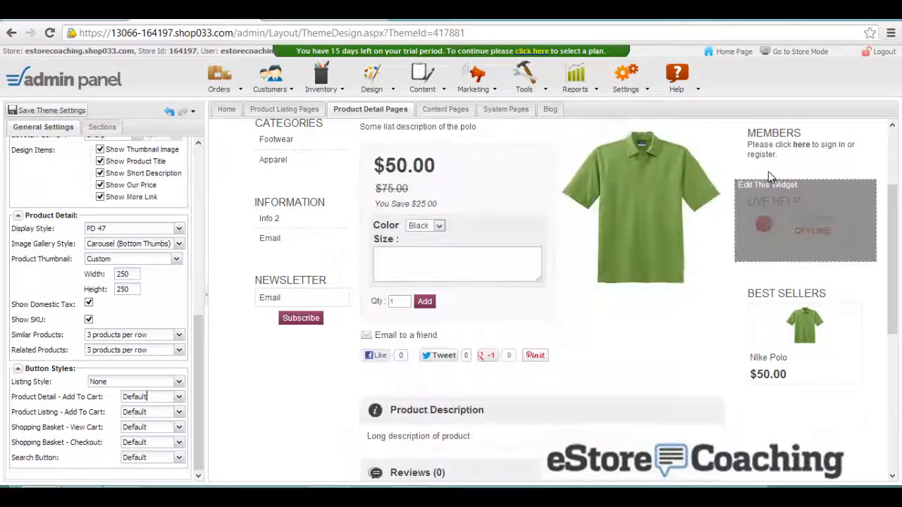
scroll(781, 192, "up", 1)
scroll(780, 192, "up", 1)
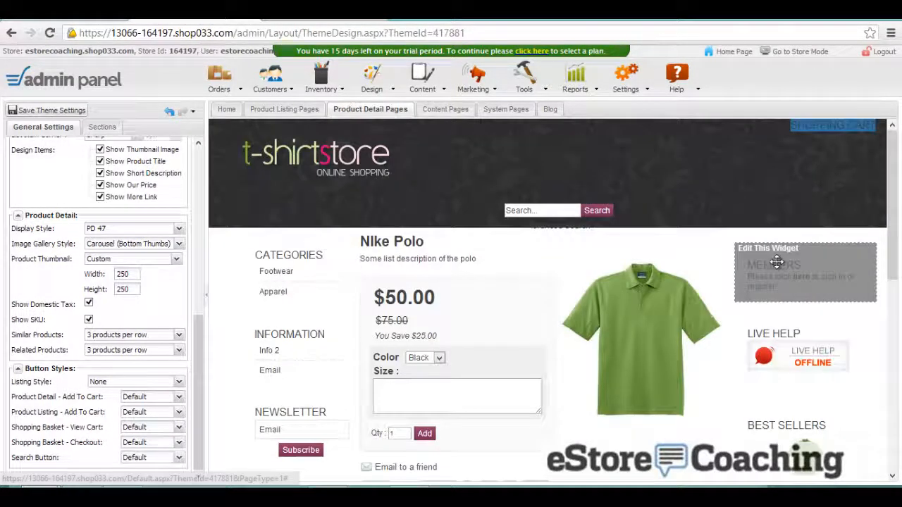
left_click_drag(775, 261, 777, 399)
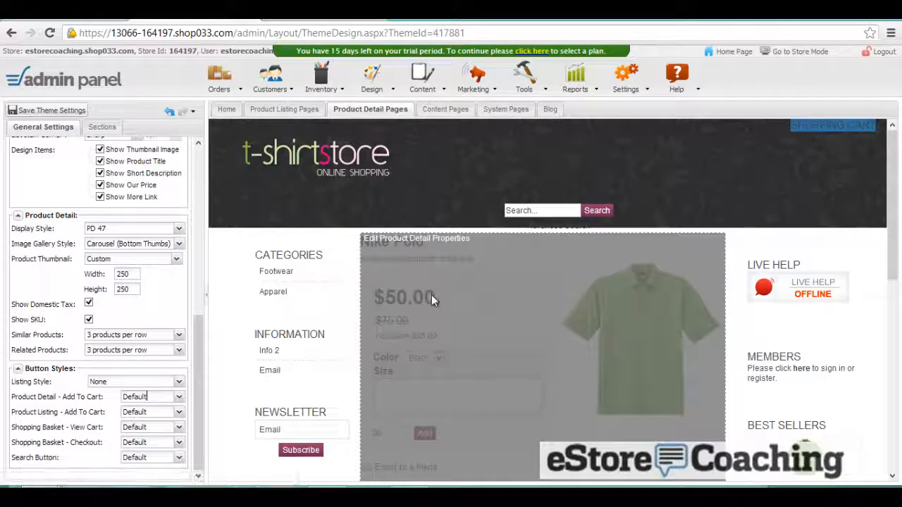
left_click(430, 295)
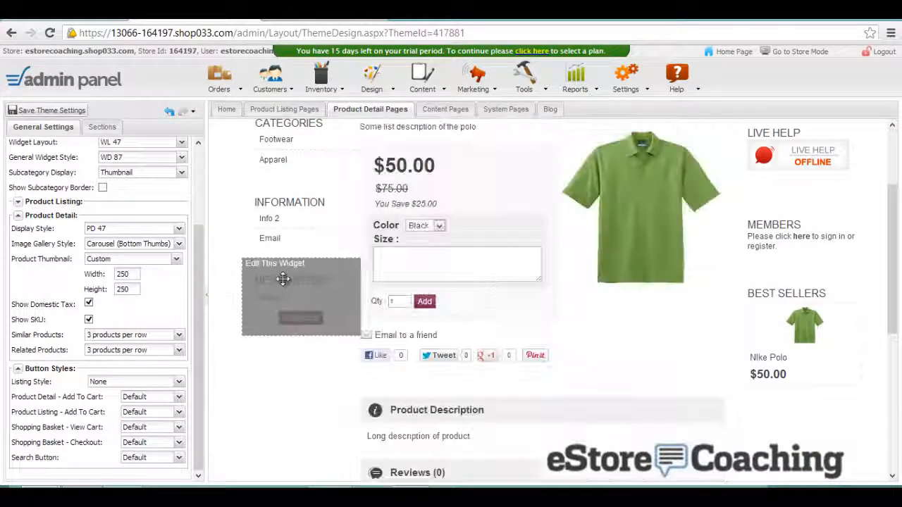
left_click_drag(282, 280, 280, 204)
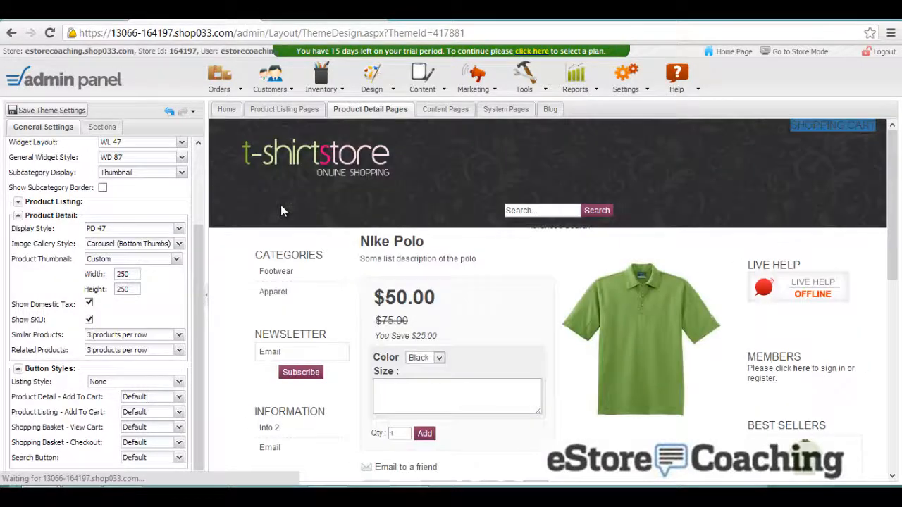
- Preview the content, system and blog pages, then save the theme settings
left_click(423, 110)
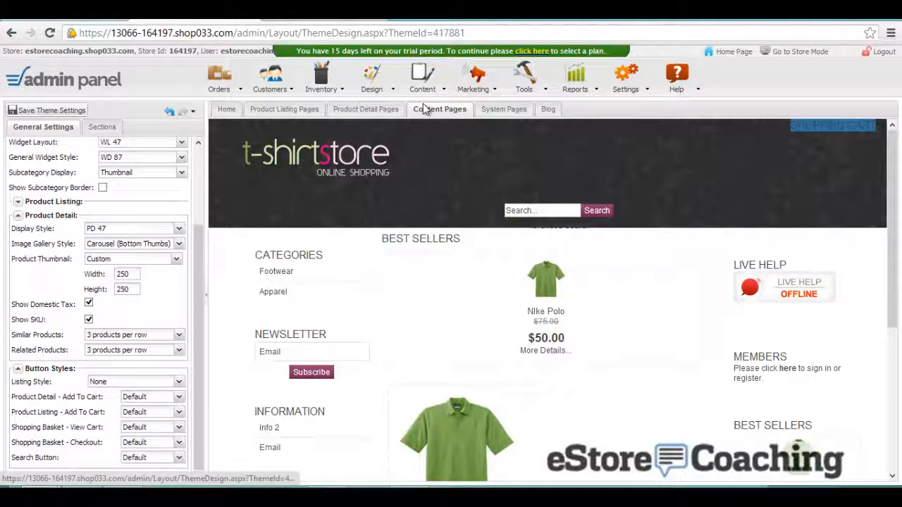
left_click(486, 111)
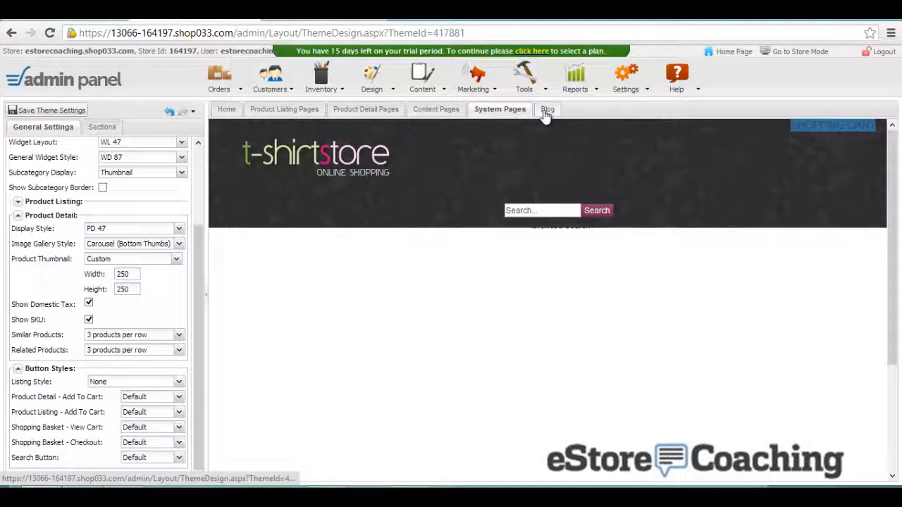
left_click(546, 112)
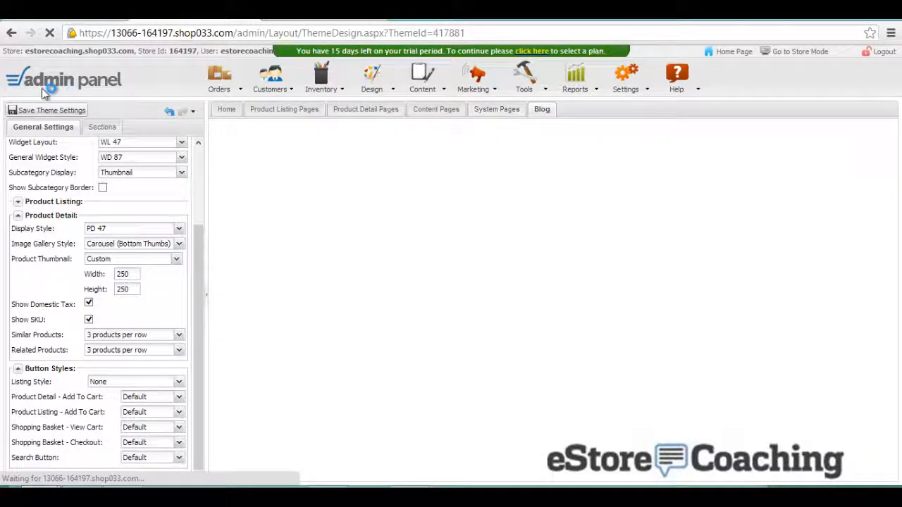
left_click(50, 111)
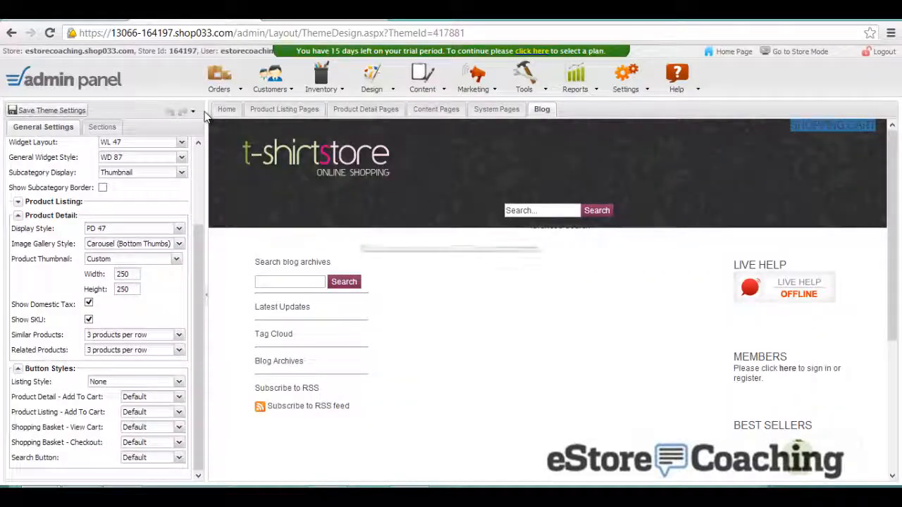
left_click(368, 82)
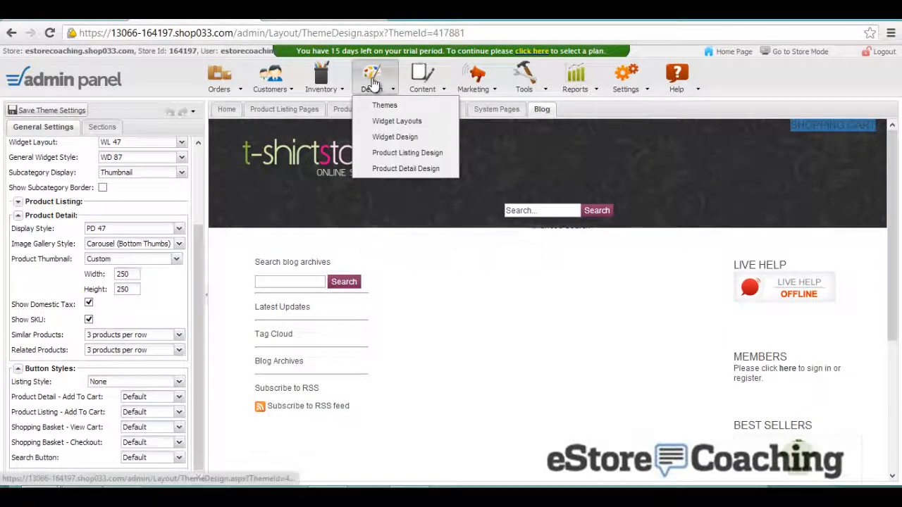
- Open the WL 42 widget layout, expand Sections 1 and 6, and save it
left_click(396, 127)
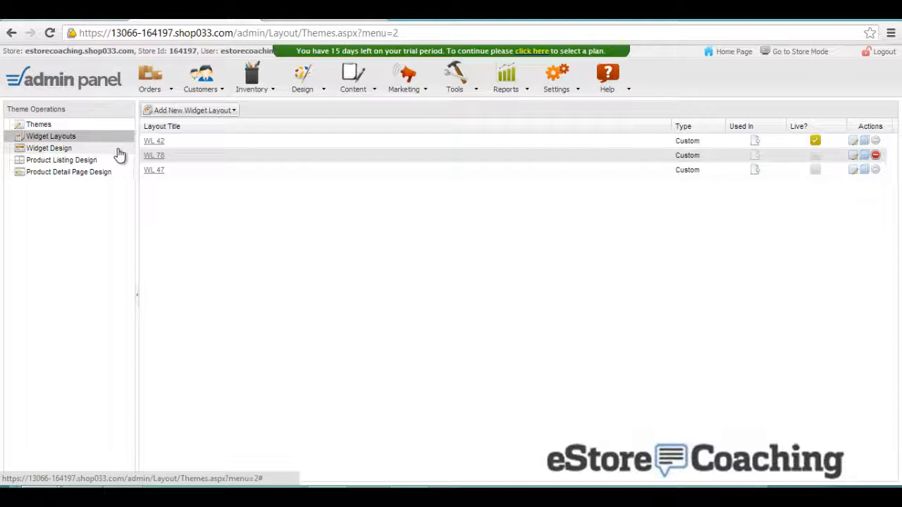
left_click(150, 142)
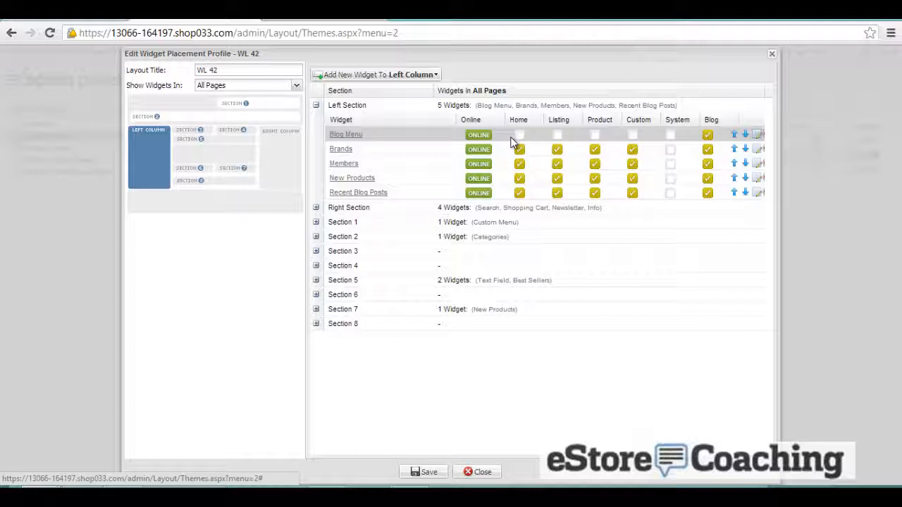
left_click(316, 222)
left_click(315, 237)
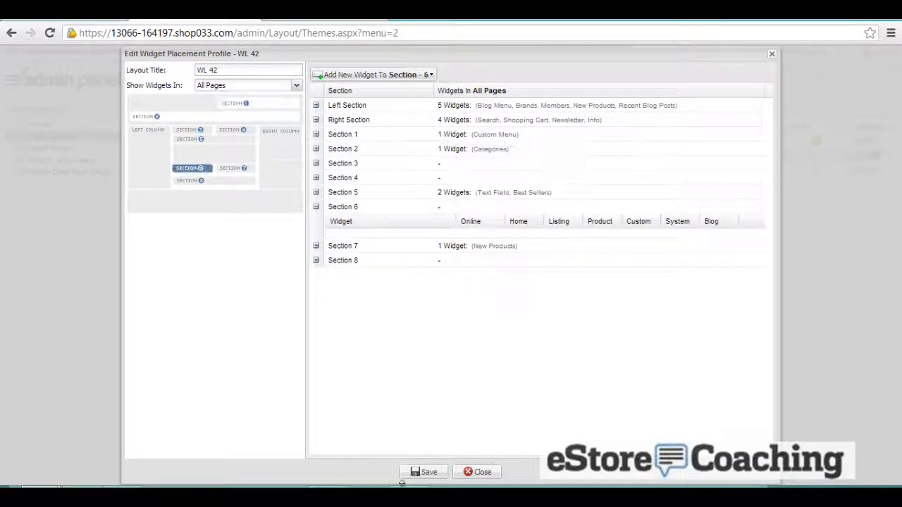
left_click(441, 473)
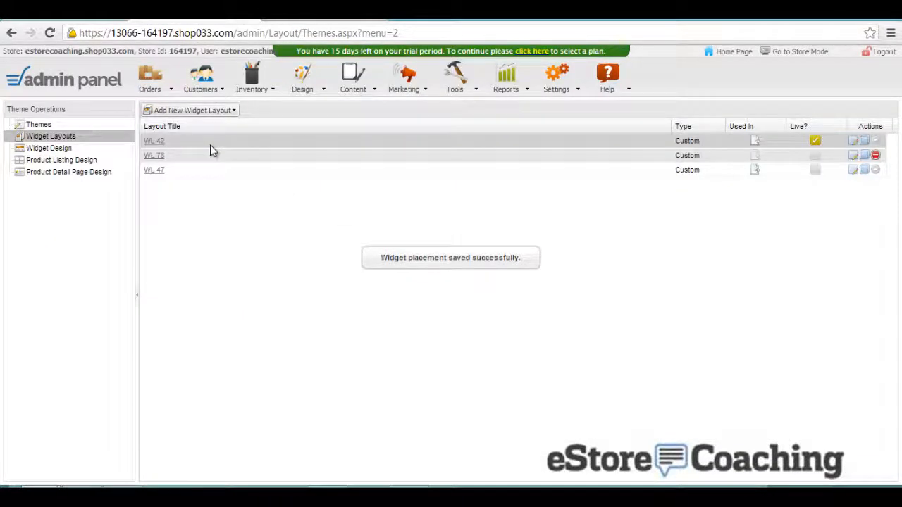
left_click(317, 92)
left_click(328, 137)
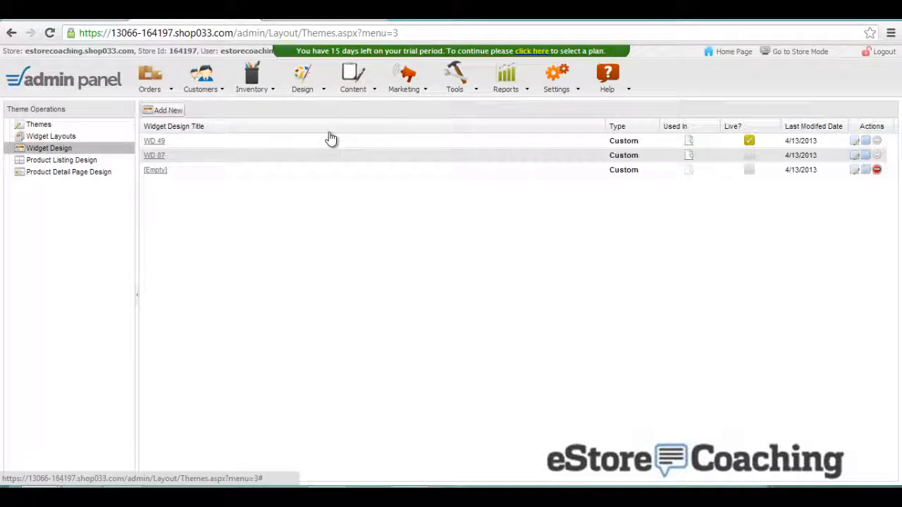
- Look over the WD 49 widget design CSS and the PL 39 listing design, closing without changes
left_click(156, 141)
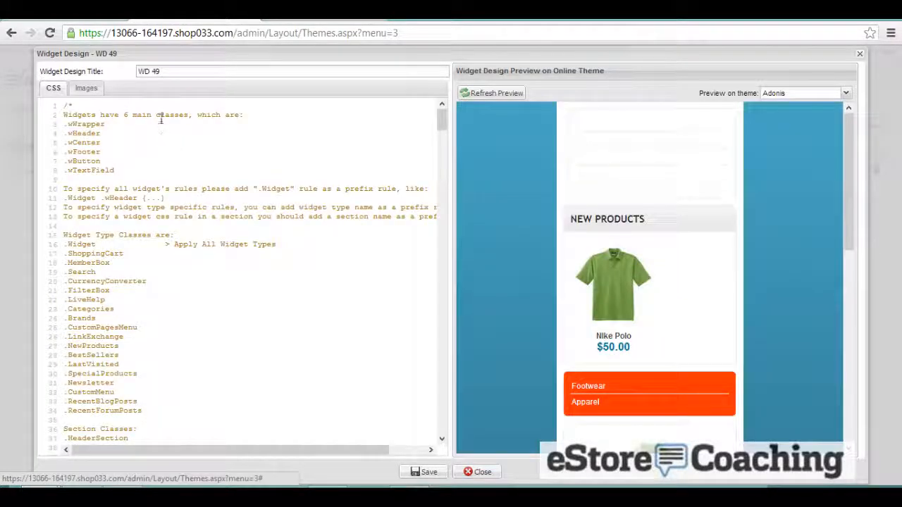
scroll(181, 196, "down", 13)
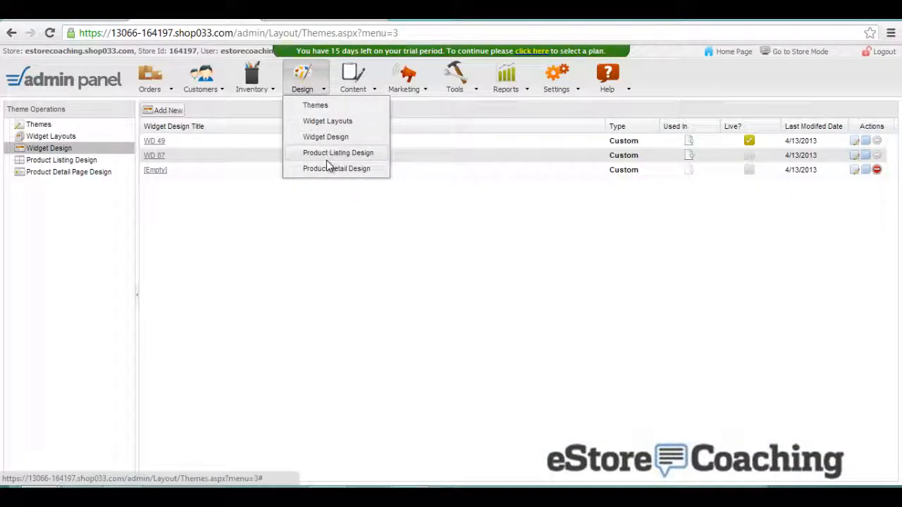
left_click(326, 160)
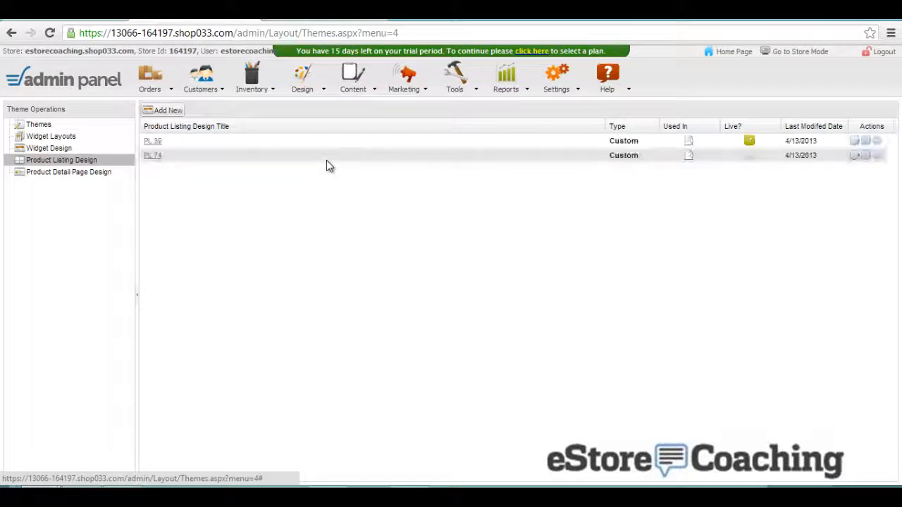
left_click(153, 141)
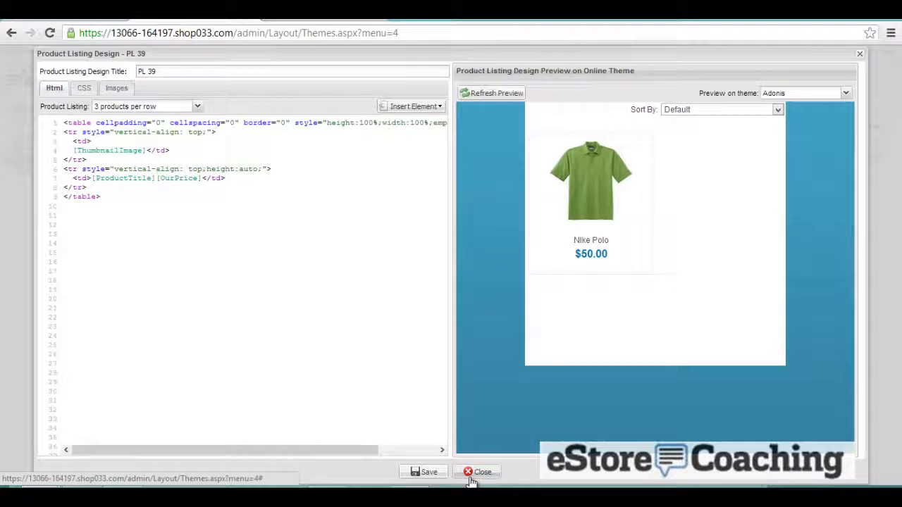
left_click(477, 471)
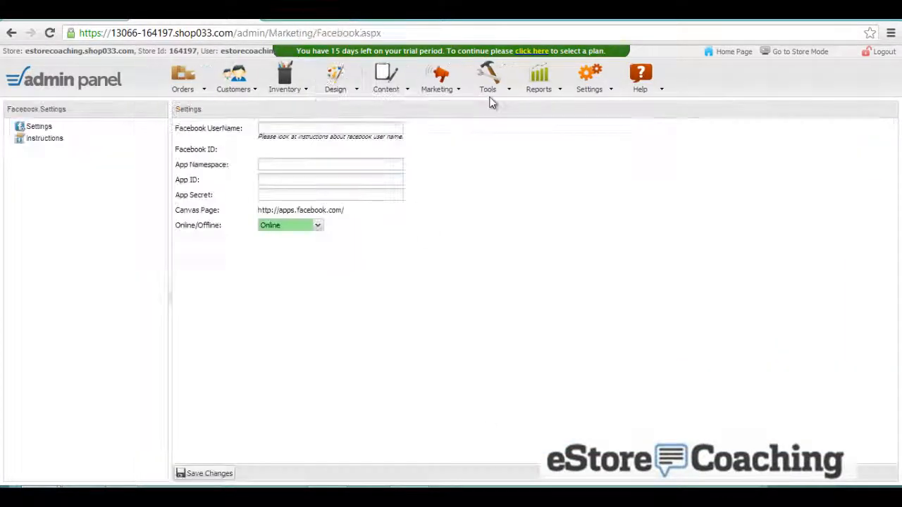
mouse_move(493, 95)
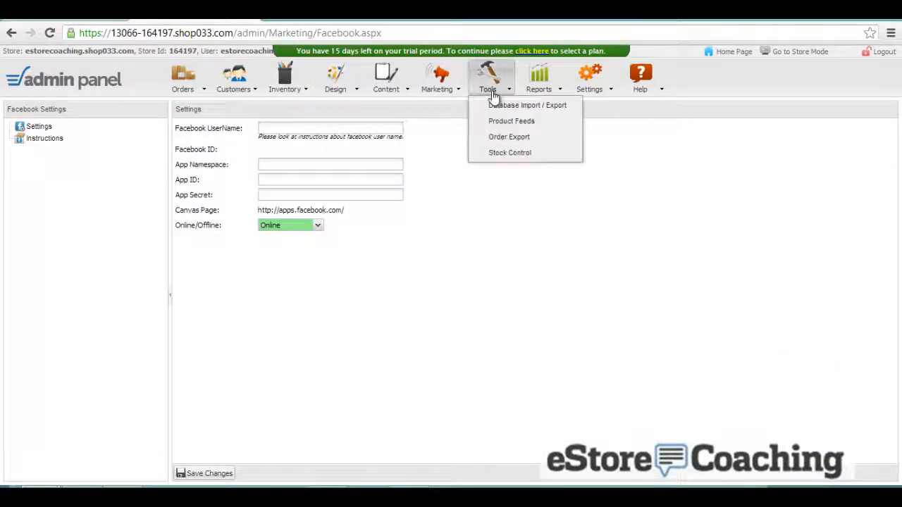
- Export the Products database as an Excel (.xls) file from Database Import / Export
left_click(532, 112)
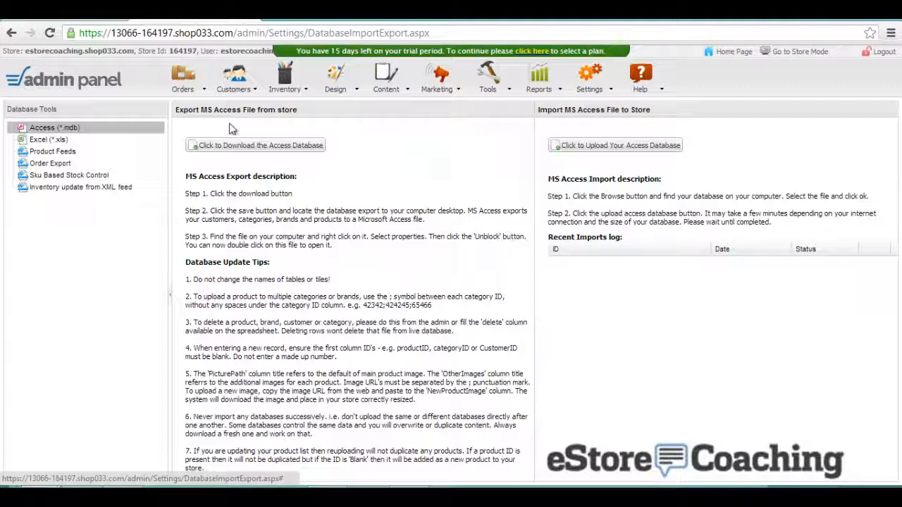
left_click(83, 142)
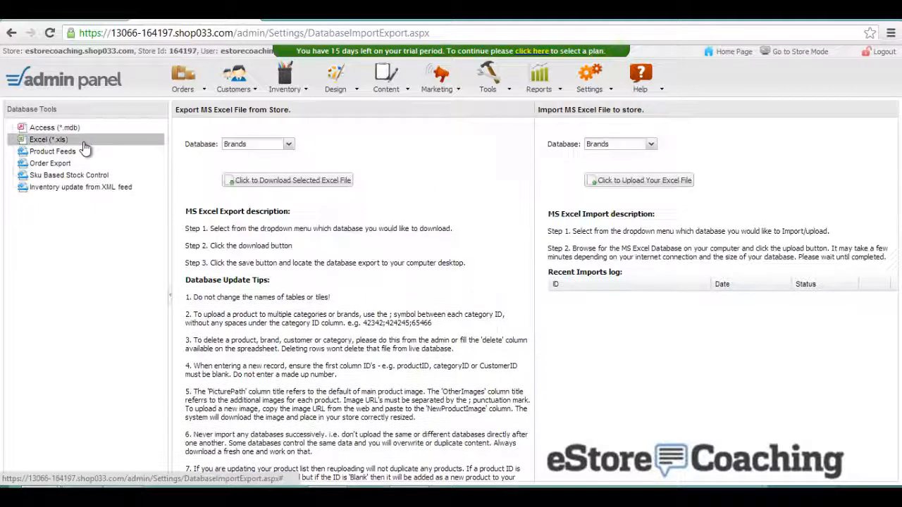
left_click(264, 145)
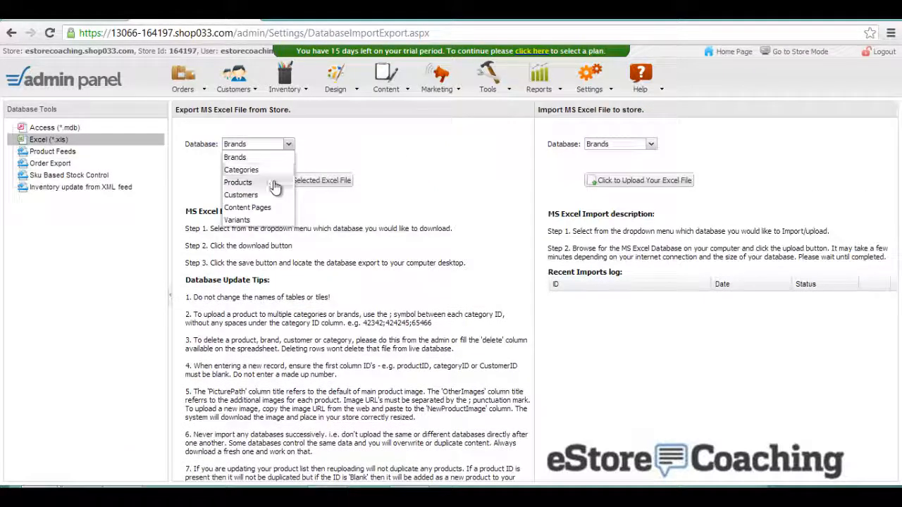
left_click(274, 183)
left_click(275, 185)
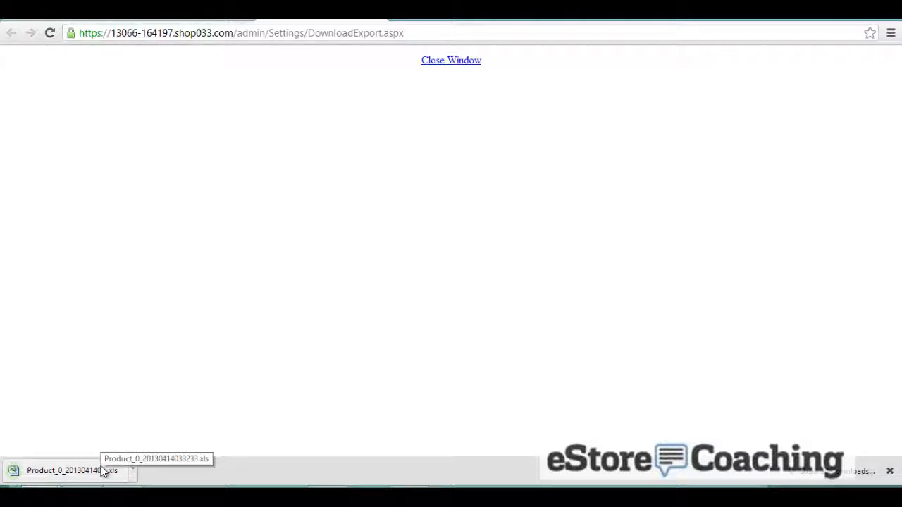
- Open Product_0_20130414033233.xls in Excel and maximize the workbook
left_click(102, 470)
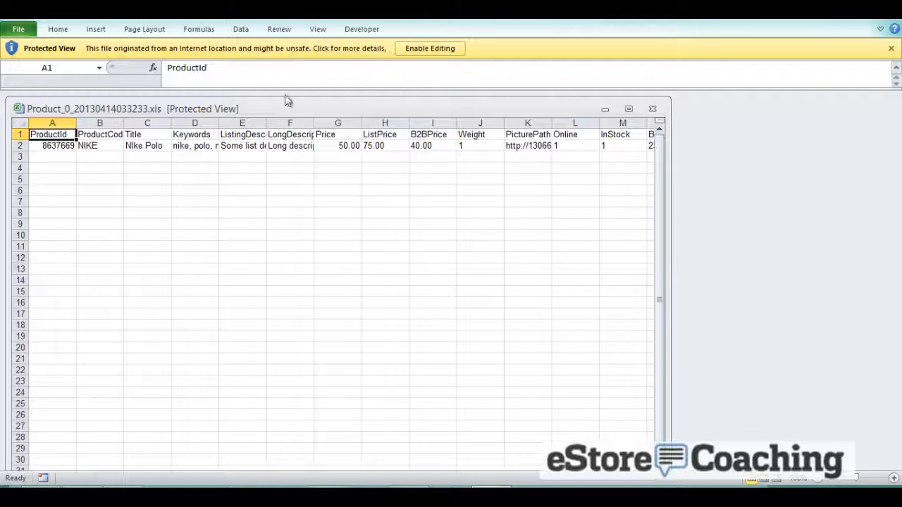
double_click(284, 106)
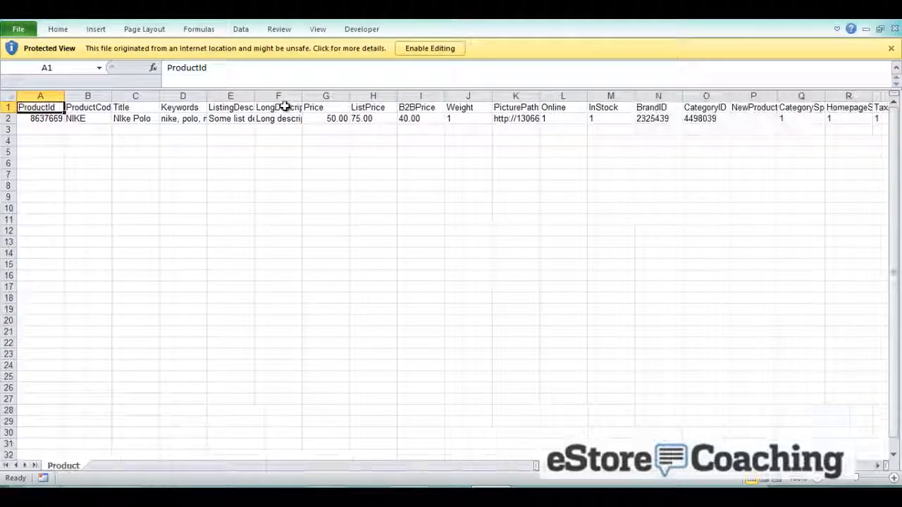
left_click(215, 110)
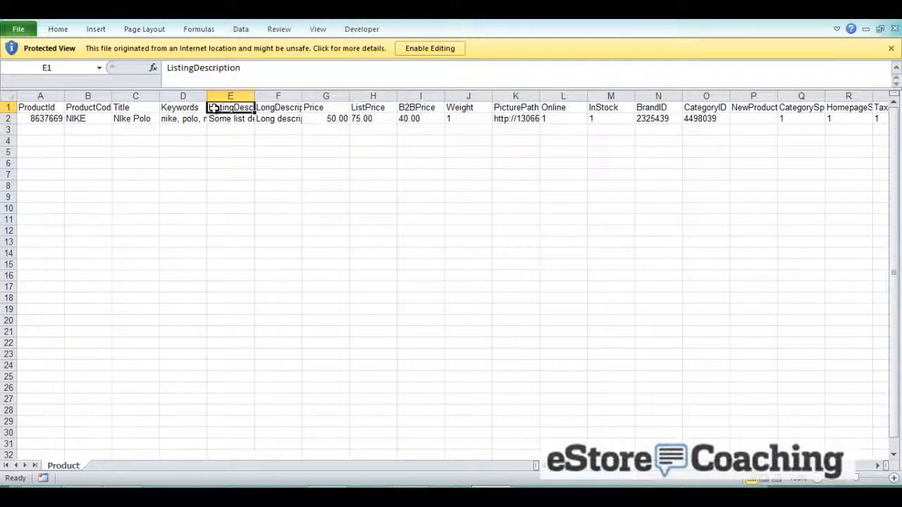
- Scan the row 1 product headers toward GTIN, return to A1, then switch back to Chrome
key("Right")
key("Right")
key("Right")
key("Right")
key("Right")
key("Right")
key("Right")
key("Right")
key("Right")
key("Right")
key("Right")
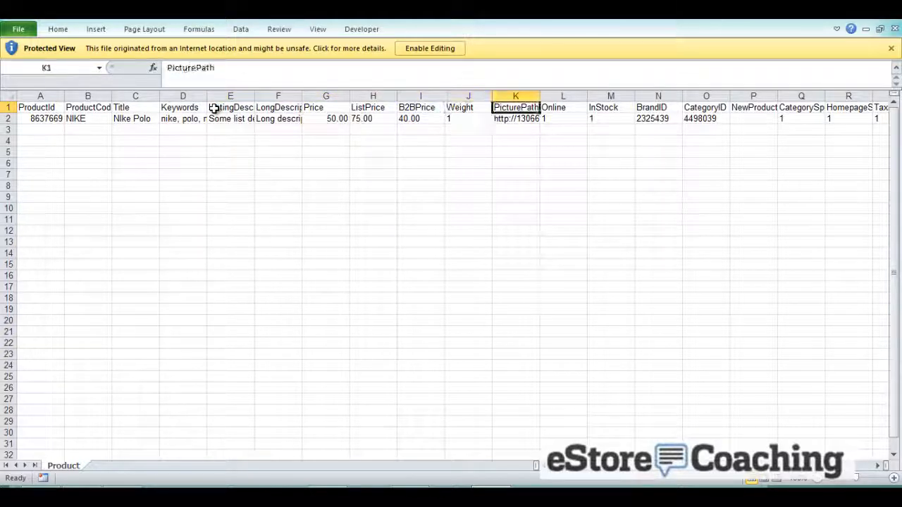
key("Right")
key("Right")
key("Right")
key("Right")
key("Right")
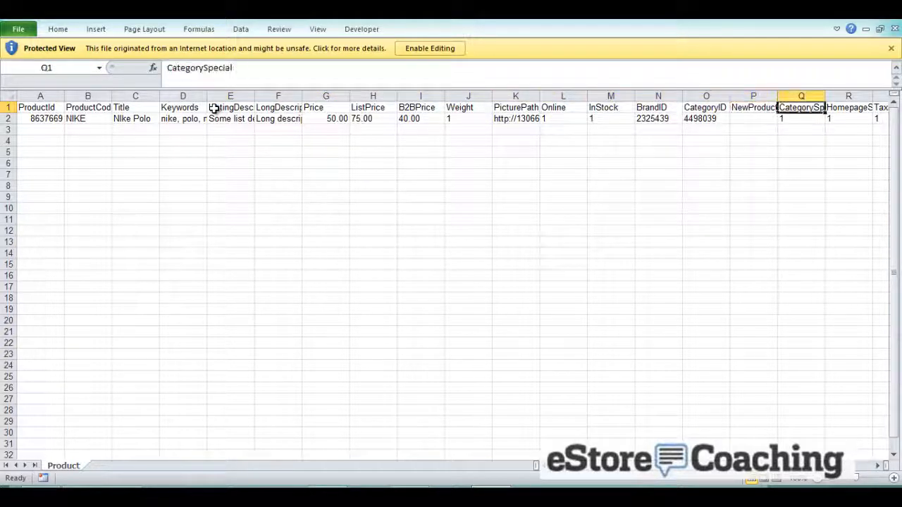
key("Right")
key("Right")
key("Right")
key("Right")
key("Right")
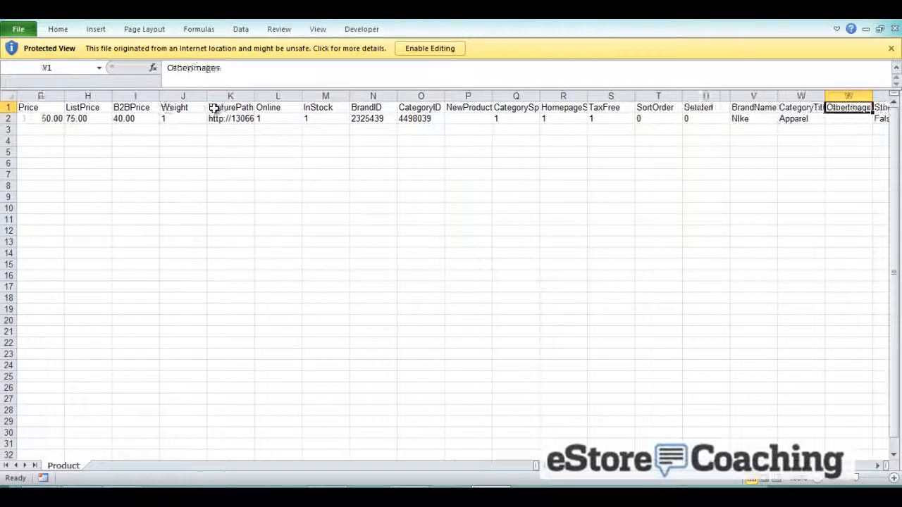
key("Right")
key("Right")
key("Right")
key("Right")
key("Right")
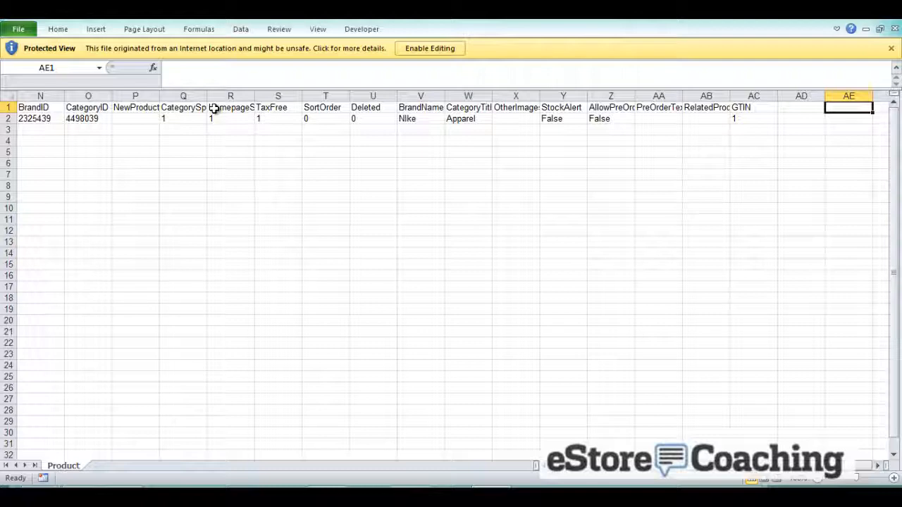
key("Left")
key("Left")
key("Left")
key("Left")
key("Left")
key("Left")
key("Left")
key("Left")
key("Left")
key("Left")
key("Left")
key("Left")
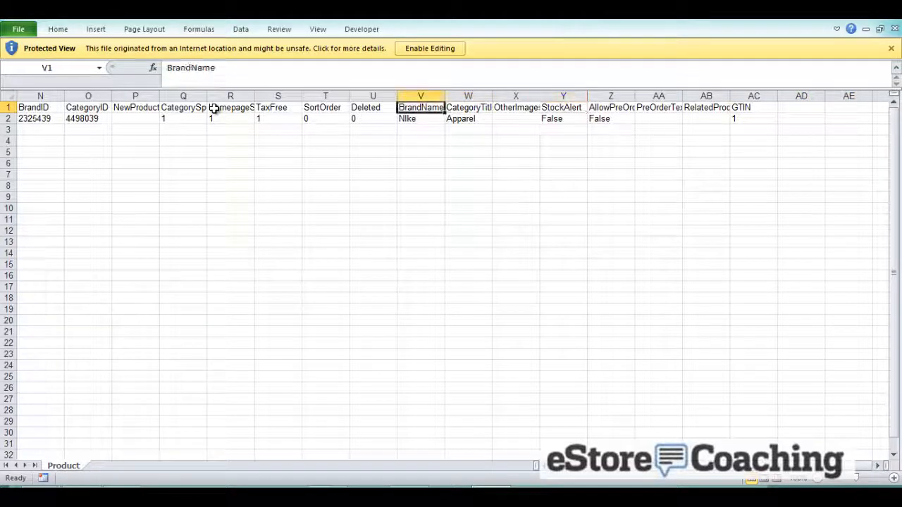
key("Home")
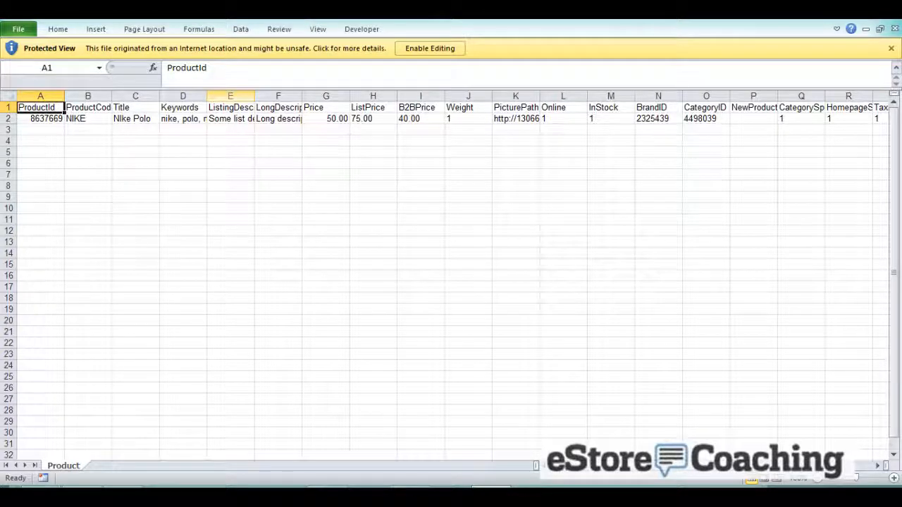
left_click(840, 9)
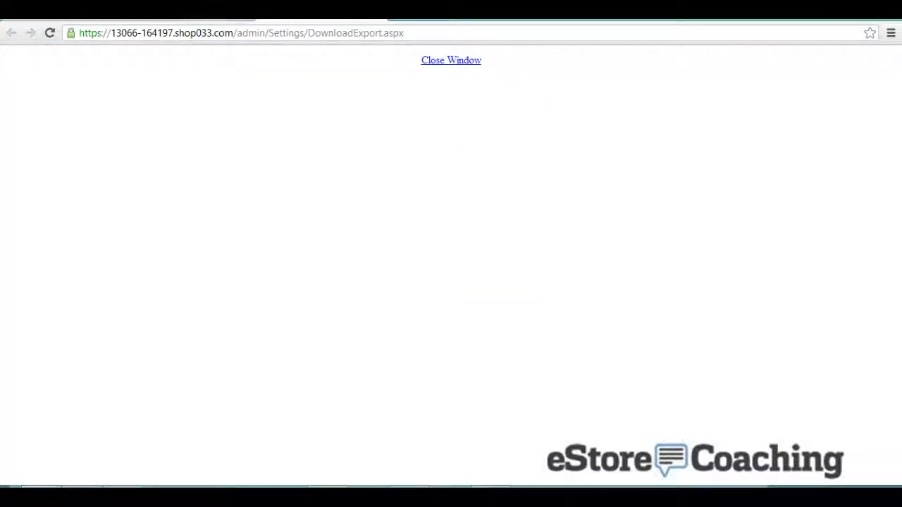
- Download the Variants table as an Excel file and open the downloaded spreadsheet
left_click(224, 11)
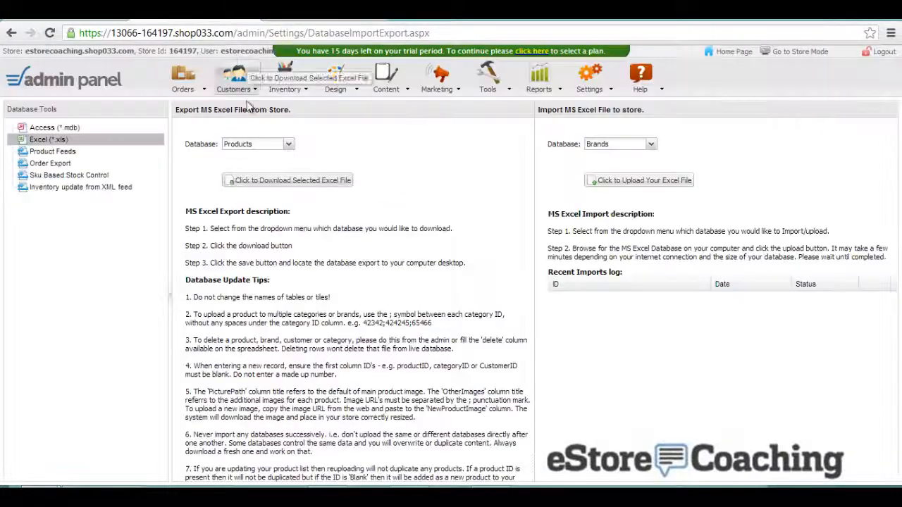
left_click(259, 145)
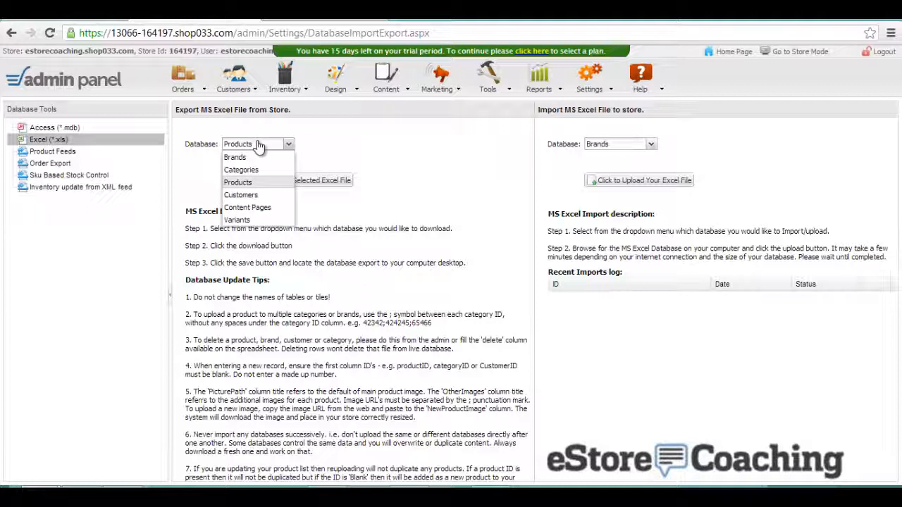
left_click(255, 219)
left_click(243, 180)
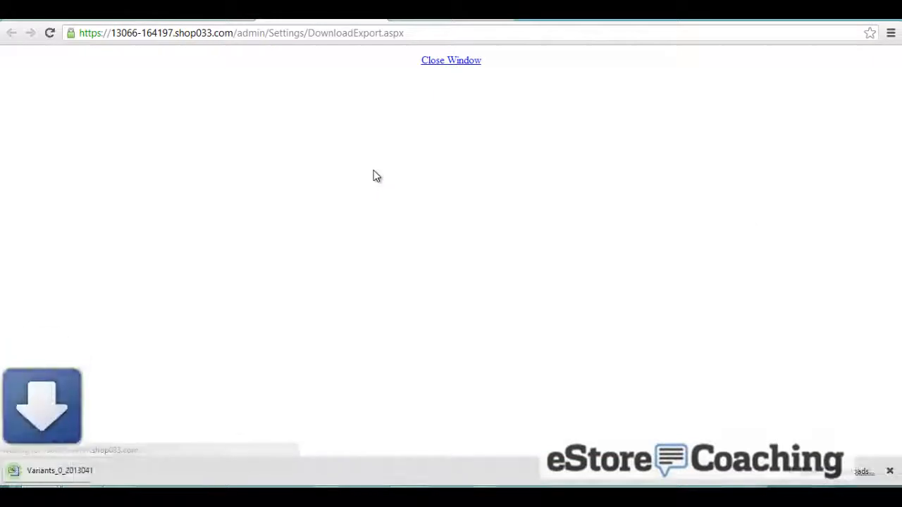
left_click(73, 471)
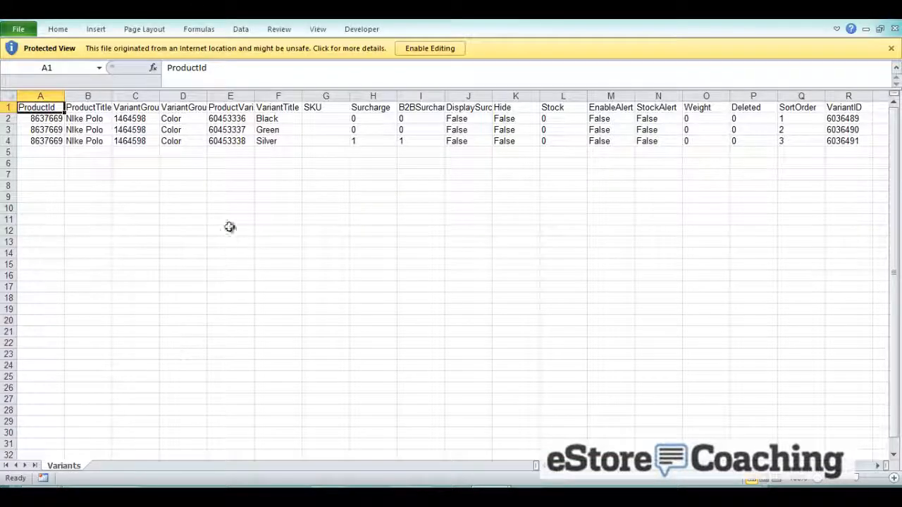
- Inspect the Silver variant's row 4 values starting at cell E4, then minimize Excel
left_click(248, 143)
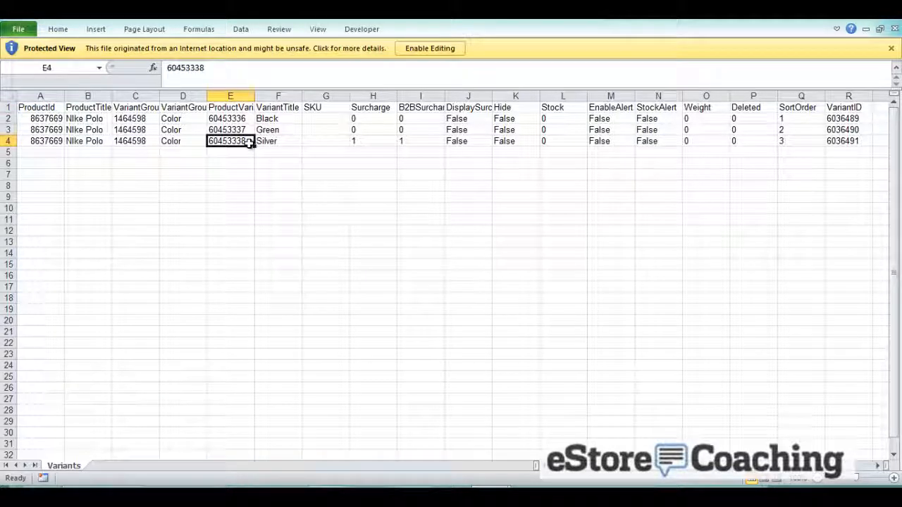
key("Left")
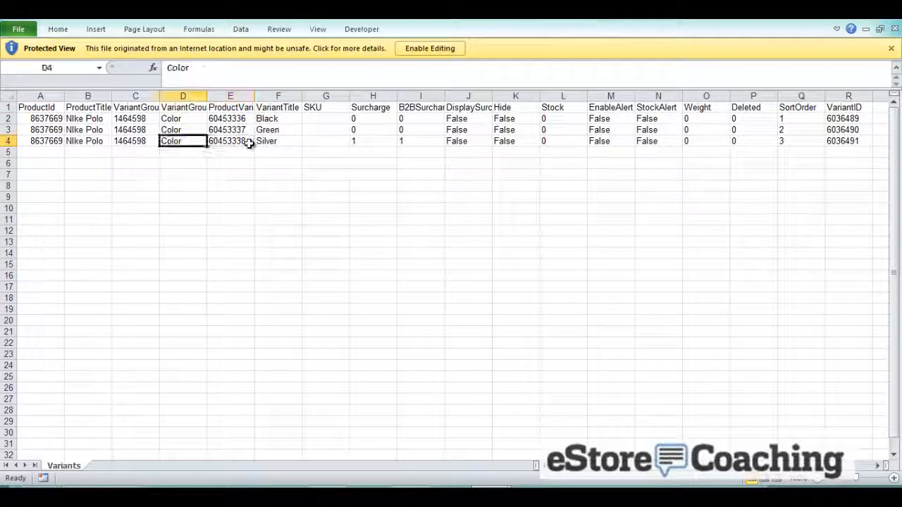
key("Right")
key("Right")
key("Right")
key("Right")
key("Right")
key("Right")
key("Right")
key("Right")
key("Right")
key("Right")
key("Right")
key("Right")
key("Right")
key("Right")
key("Right")
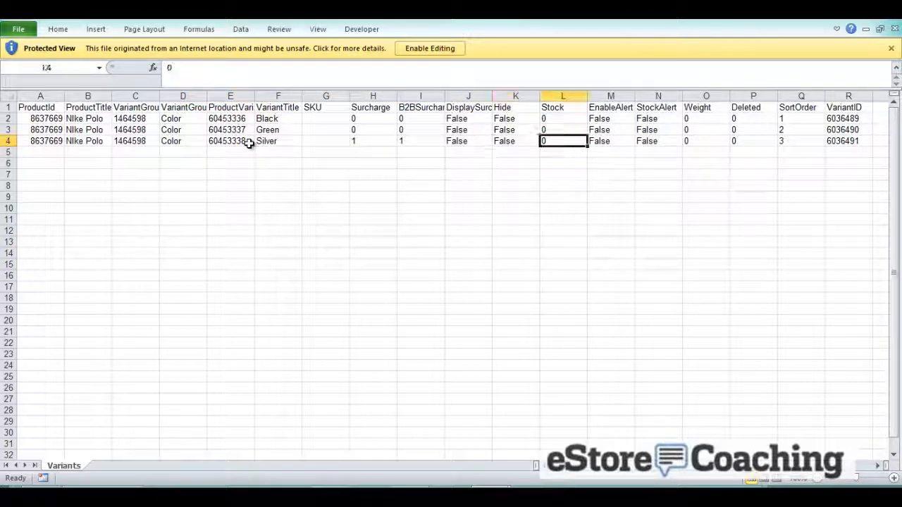
key("Right")
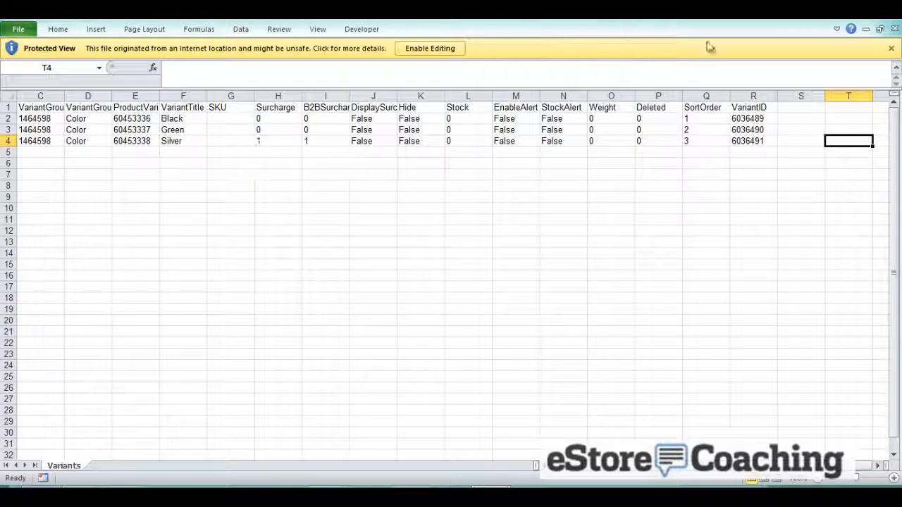
left_click(866, 29)
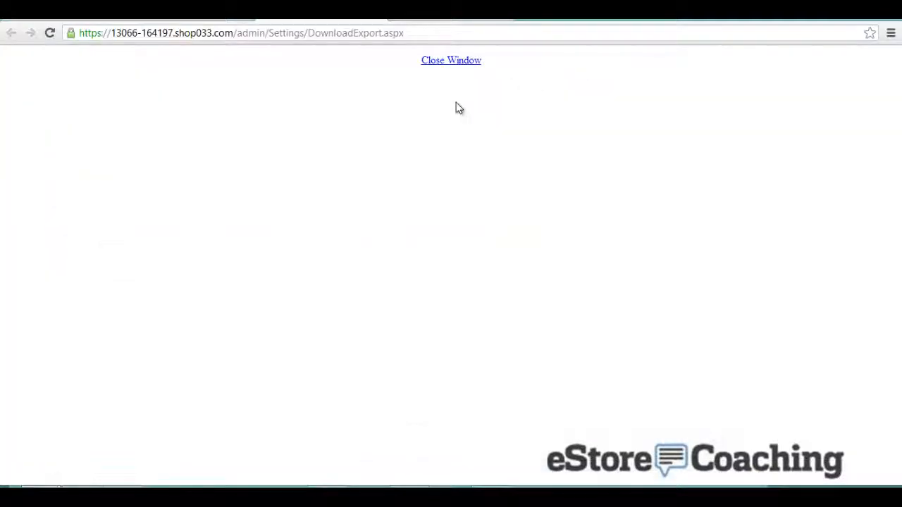
- Close the download window and check the importable tables, leaving Brands selected
left_click(456, 62)
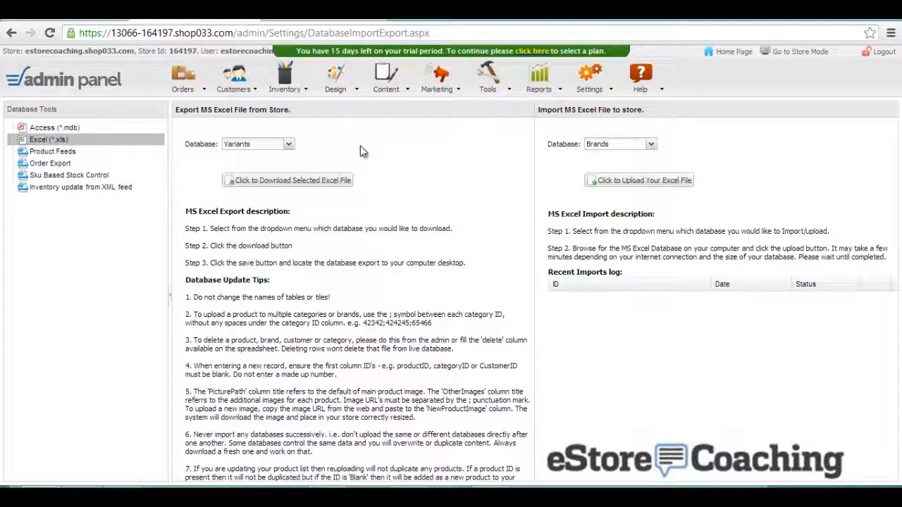
left_click(607, 147)
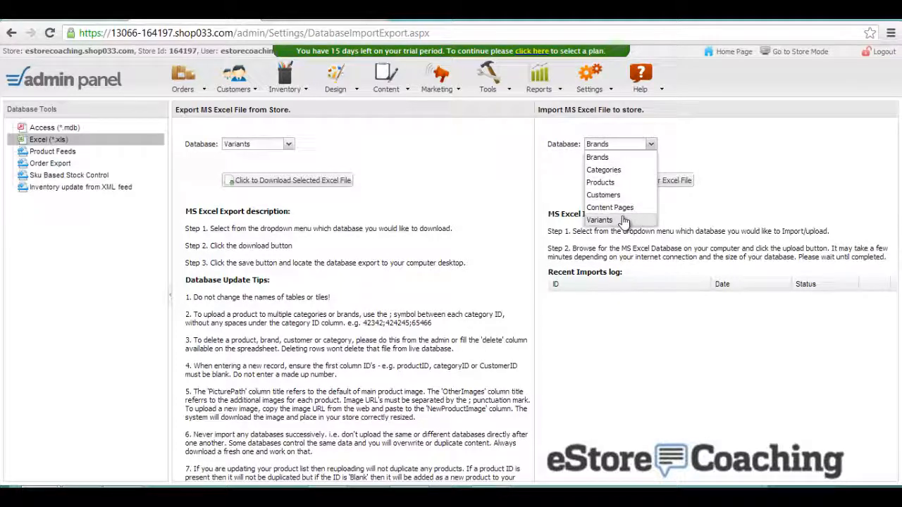
left_click(491, 261)
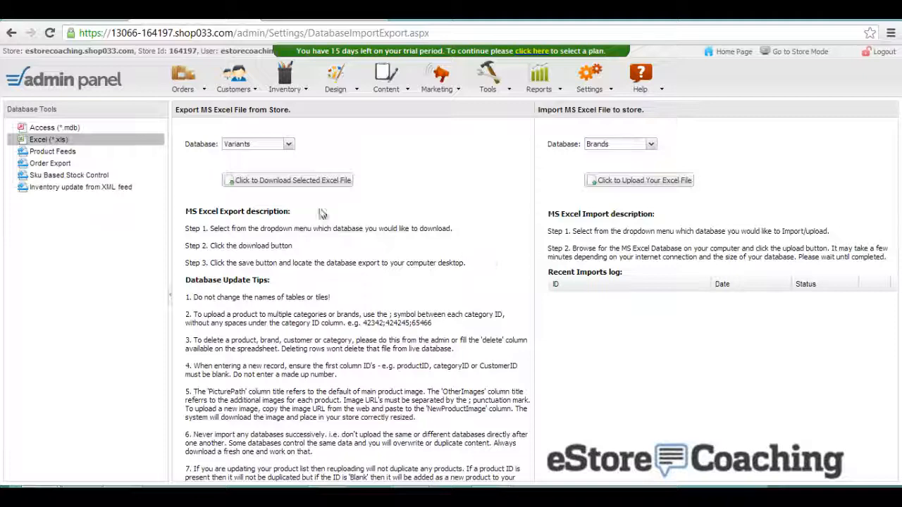
- Open Product Feeds, choose Google Base (XML), and select the store's domain name
left_click(58, 154)
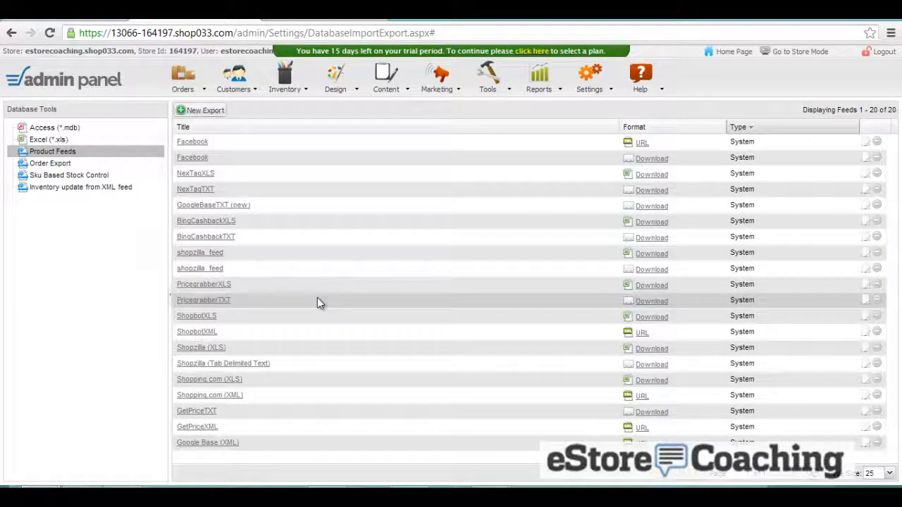
left_click(207, 443)
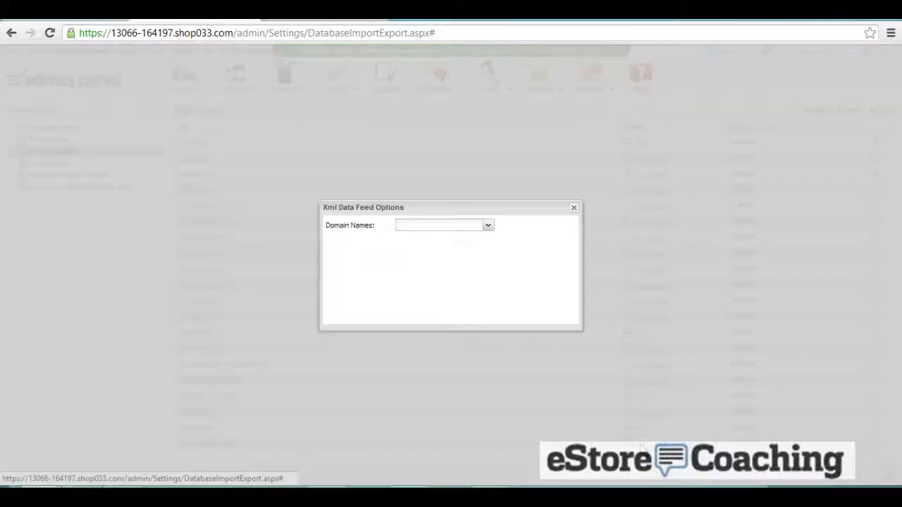
left_click(492, 232)
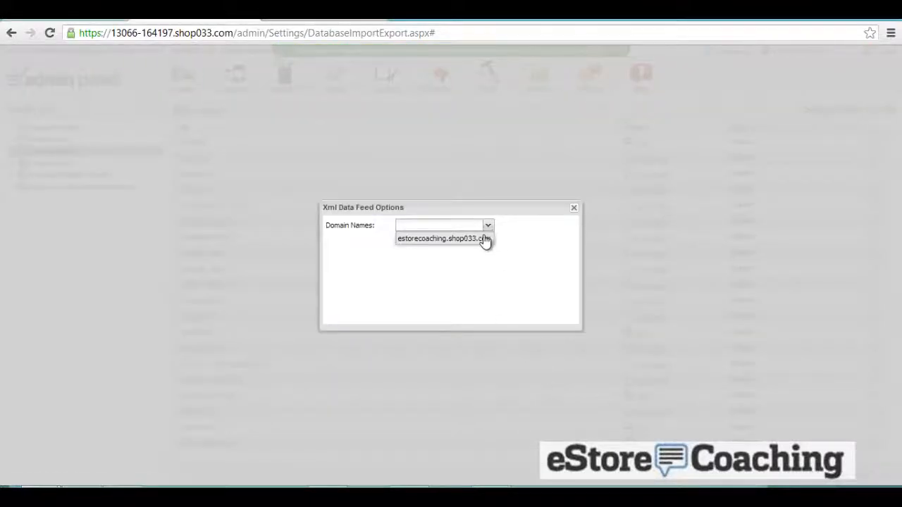
left_click(485, 239)
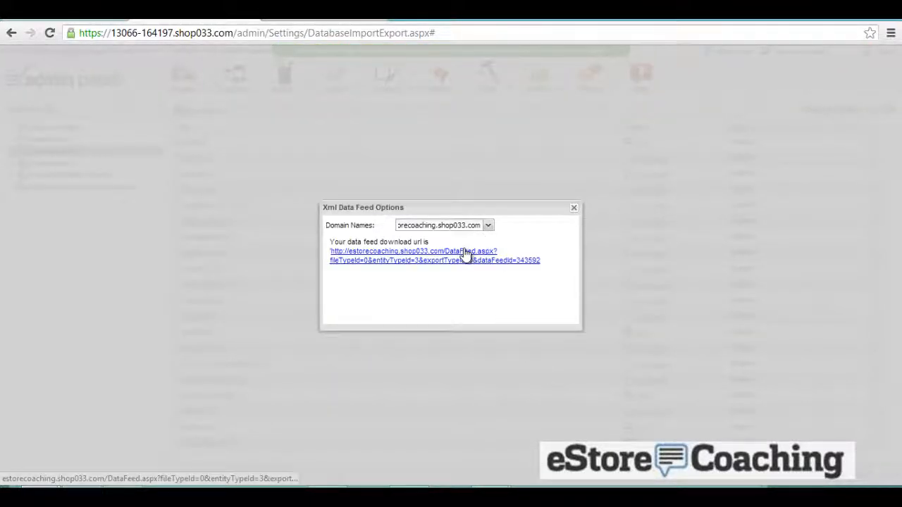
- Open the XML feed URL, check the Nike Polo's 50.00 price and stock status, then return to admin
left_click(464, 252)
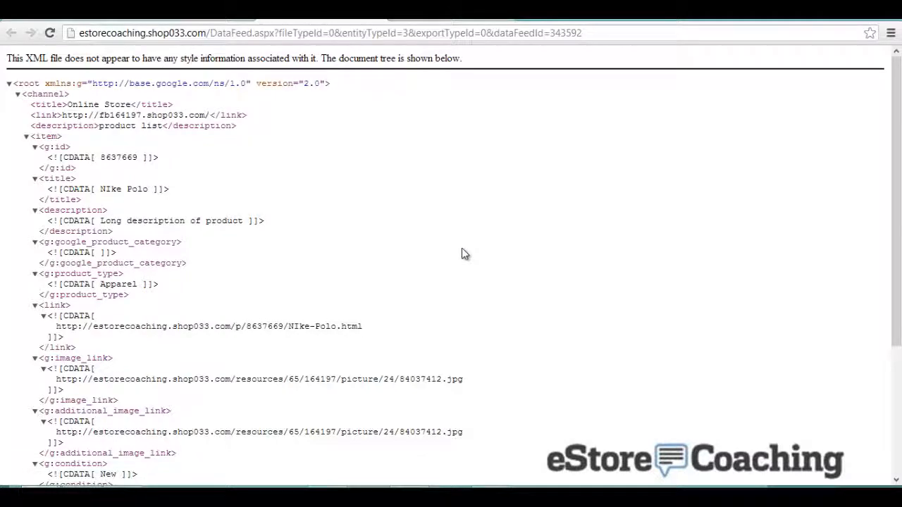
scroll(464, 253, "down", 3)
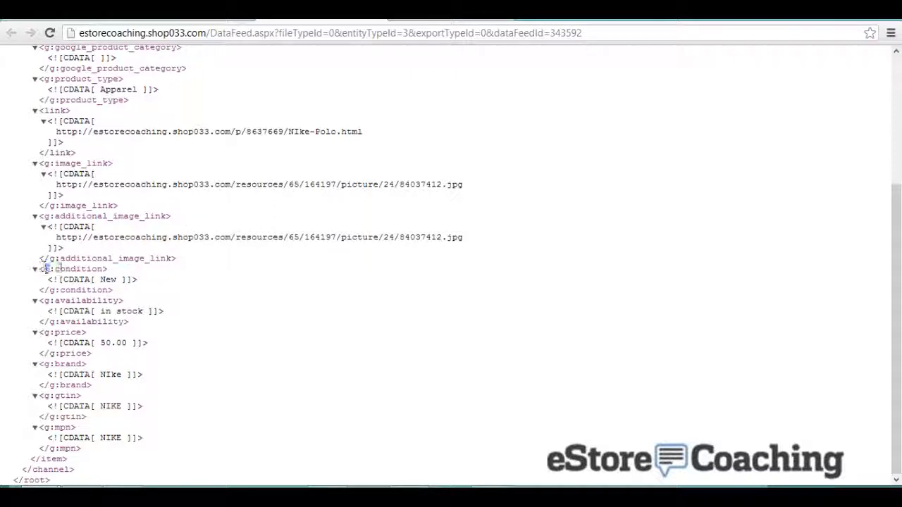
left_click_drag(59, 268, 116, 301)
left_click(116, 301)
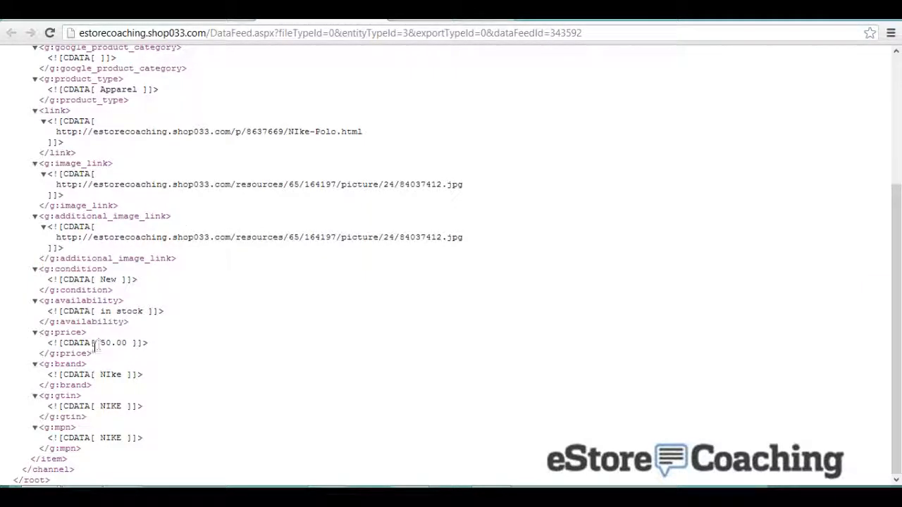
left_click(383, 23)
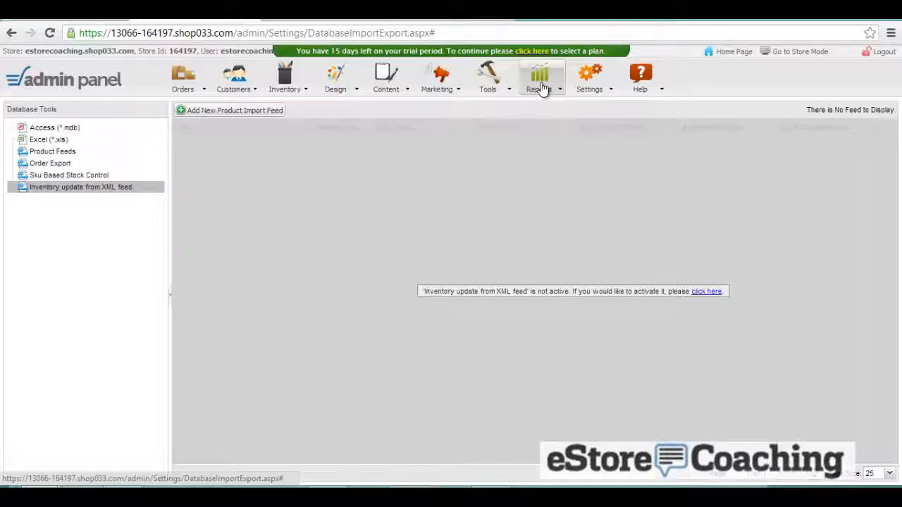
- Start a new payment method from Settings > Payment Methods
mouse_move(539, 86)
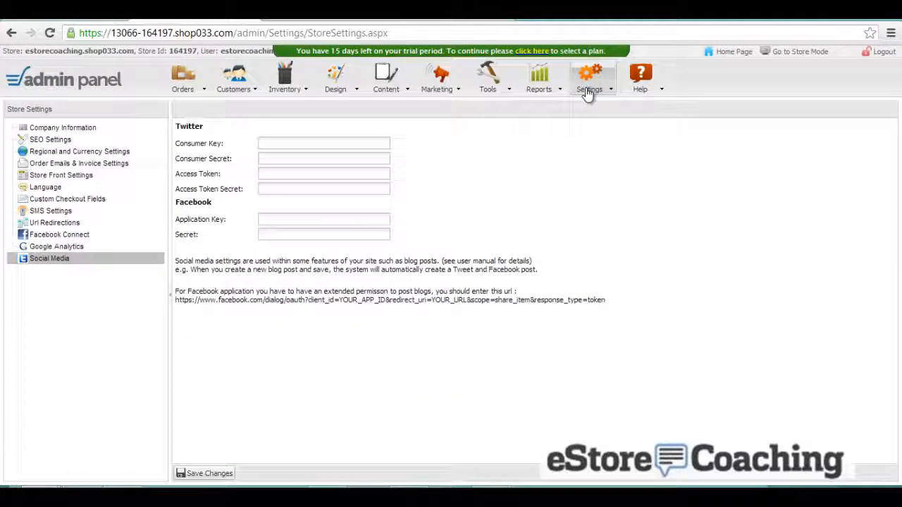
mouse_move(594, 90)
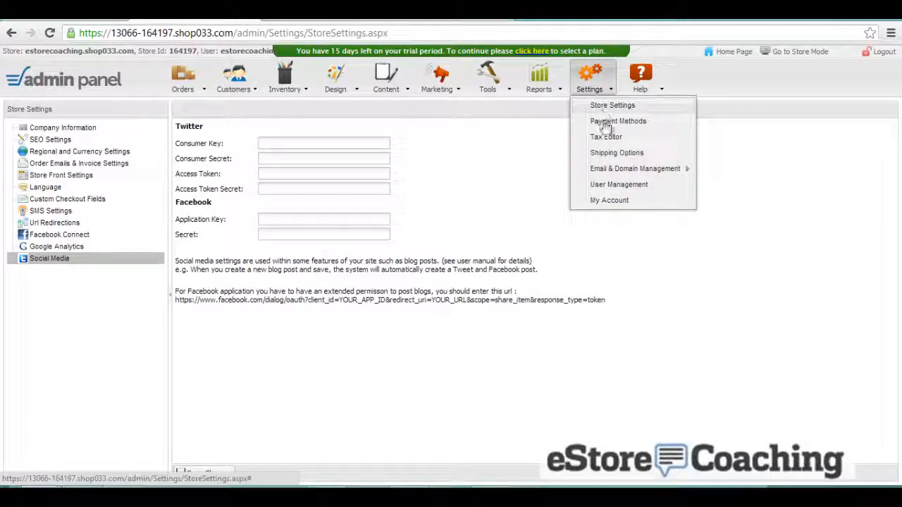
left_click(606, 123)
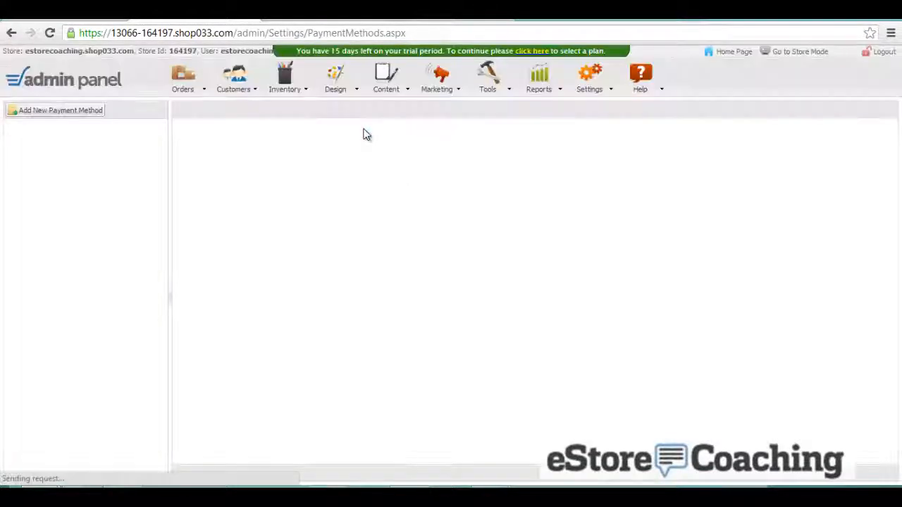
left_click(91, 111)
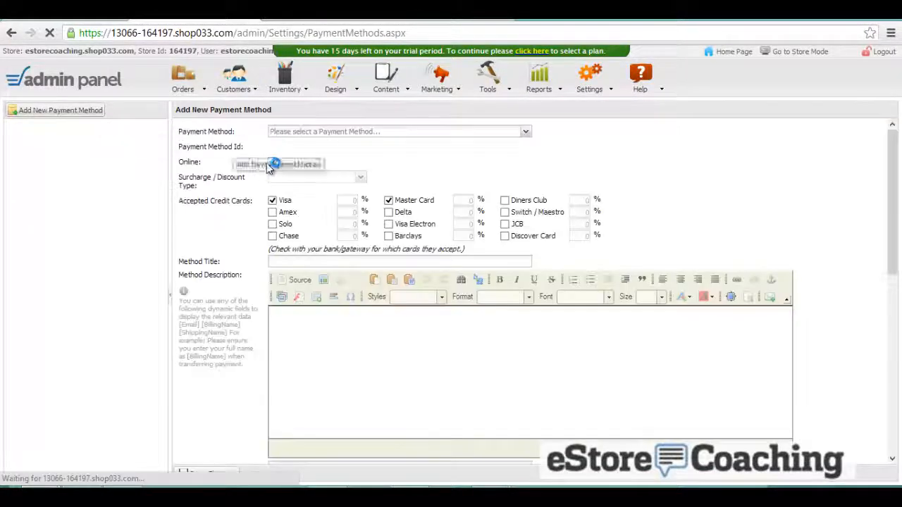
- Browse the Payment Method gateway list and close it without choosing one
left_click(355, 134)
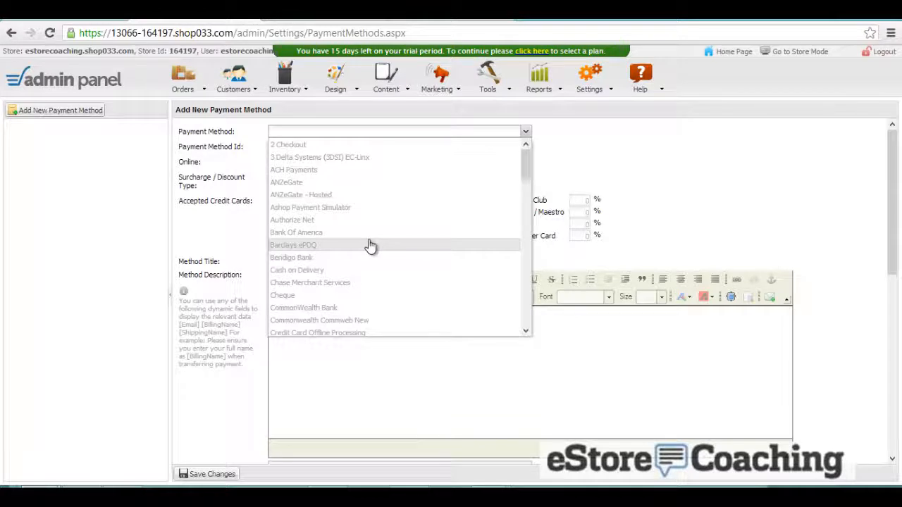
scroll(371, 246, "down", 6)
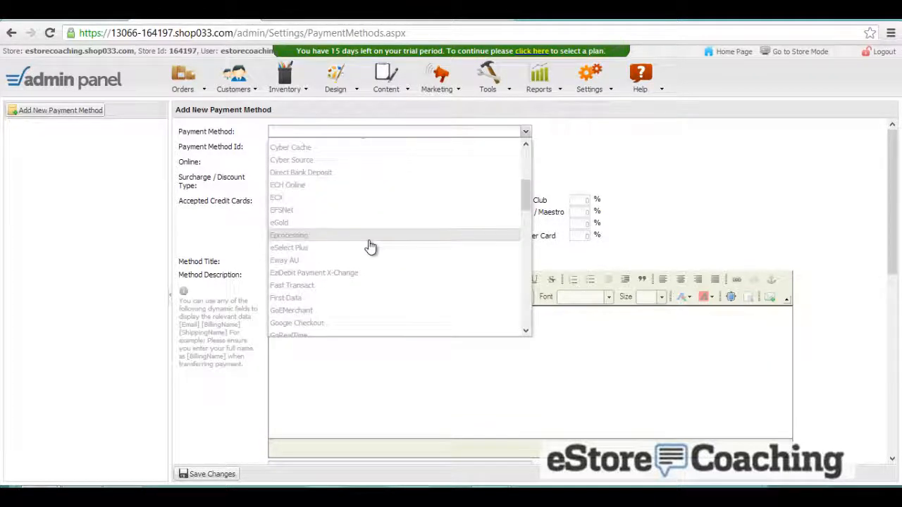
scroll(370, 246, "down", 10)
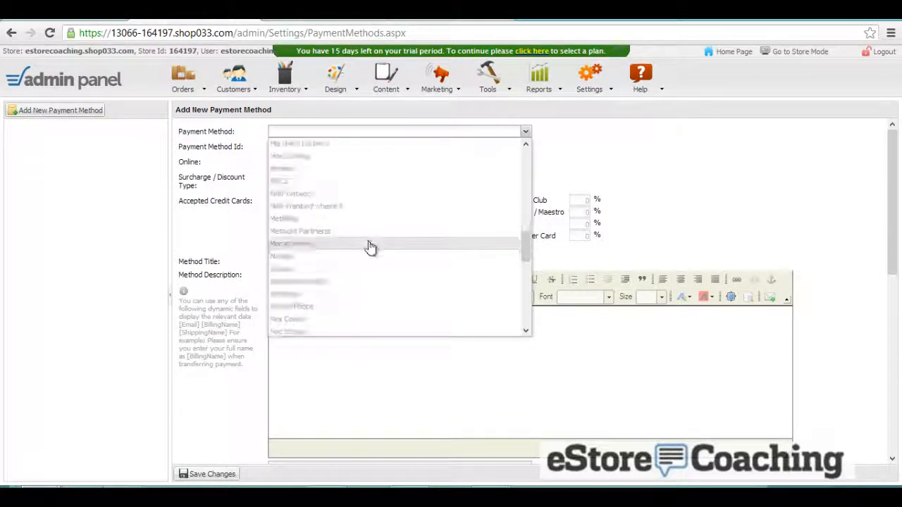
scroll(371, 246, "down", 6)
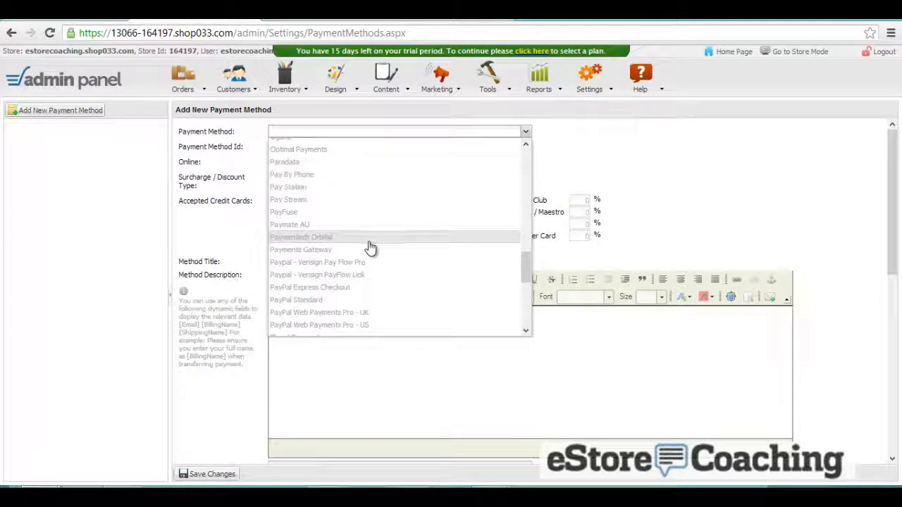
scroll(369, 248, "down", 8)
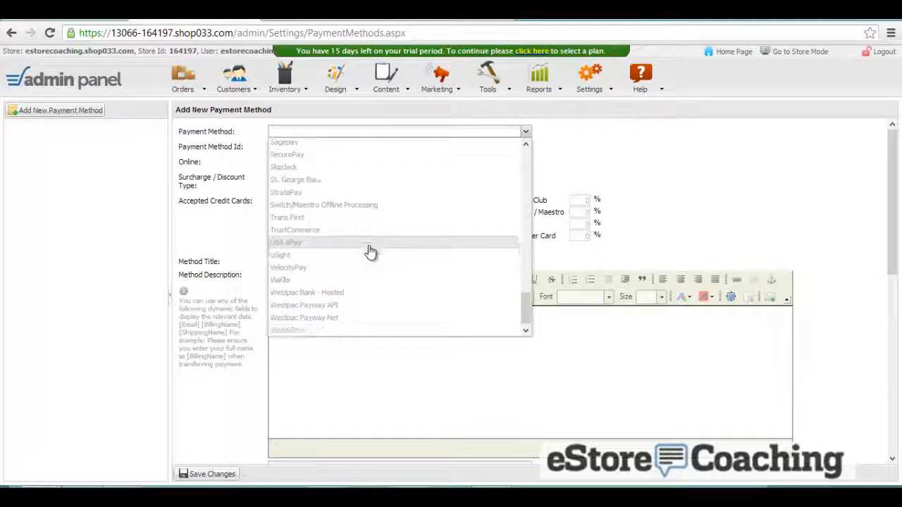
left_click(598, 171)
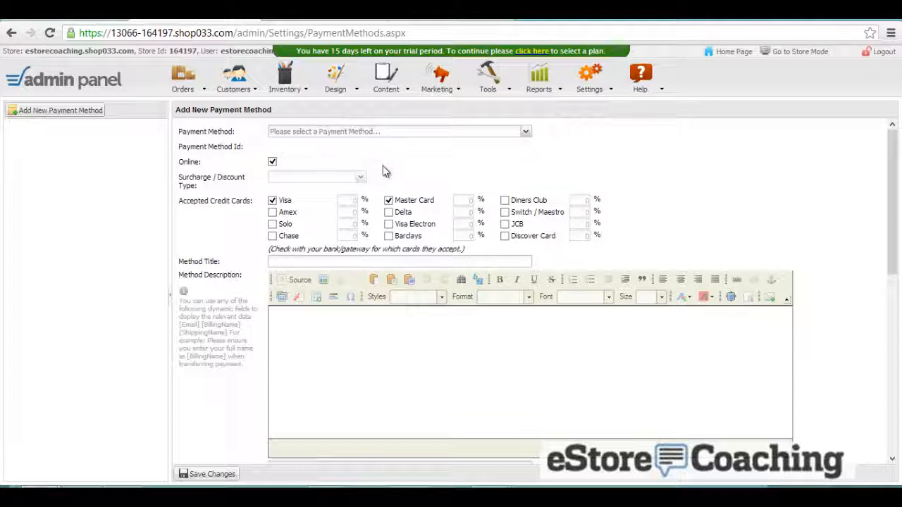
left_click(308, 133)
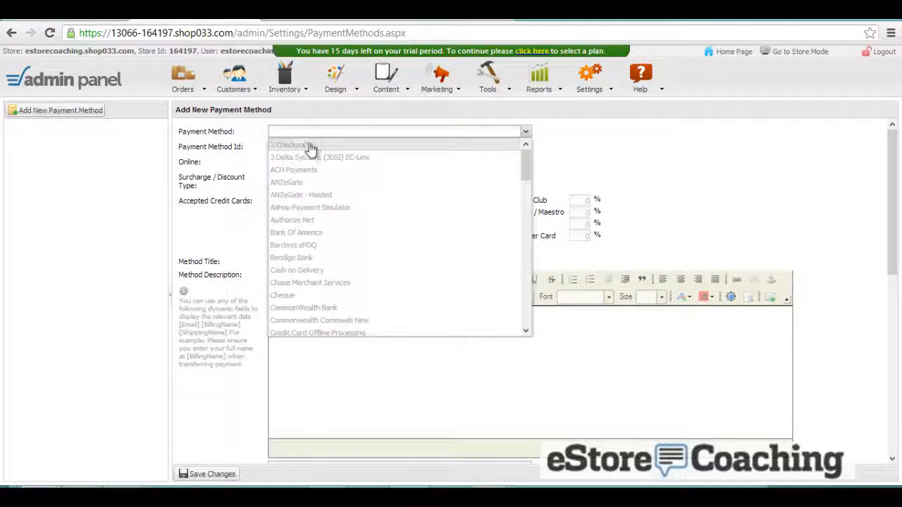
left_click(315, 166)
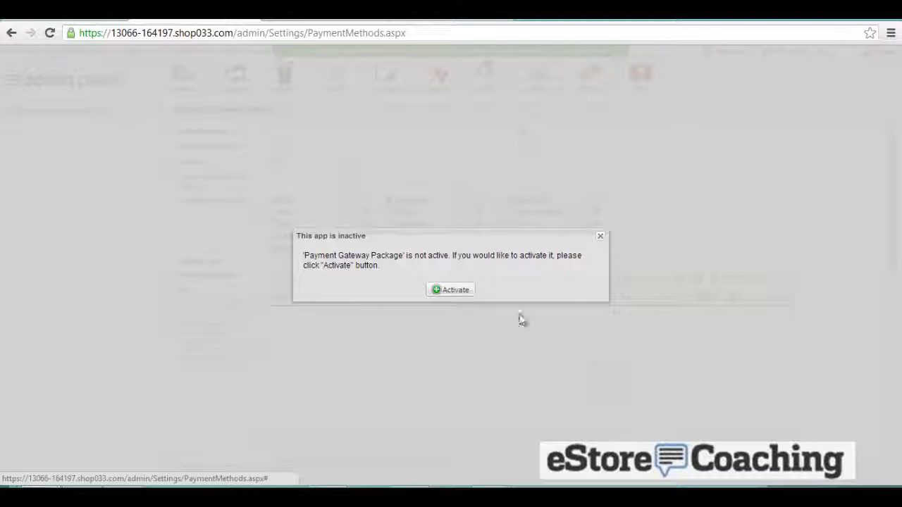
left_click(458, 294)
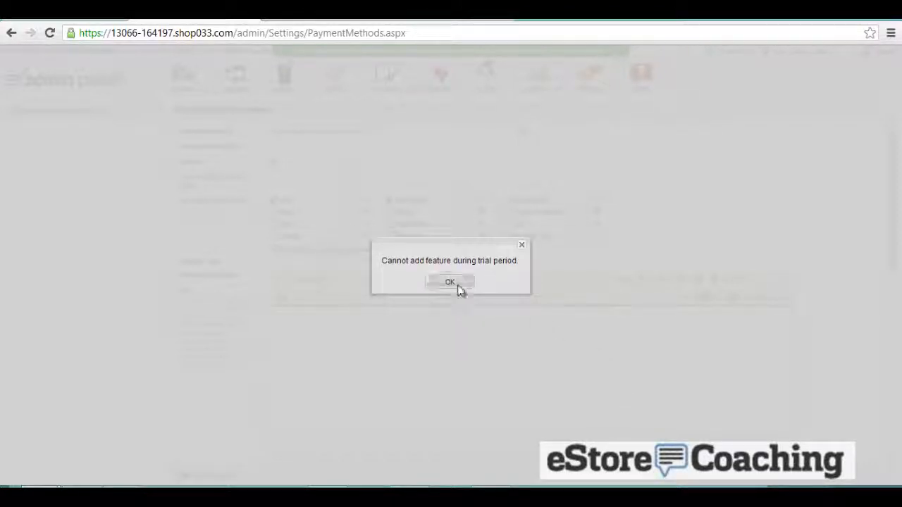
left_click(459, 285)
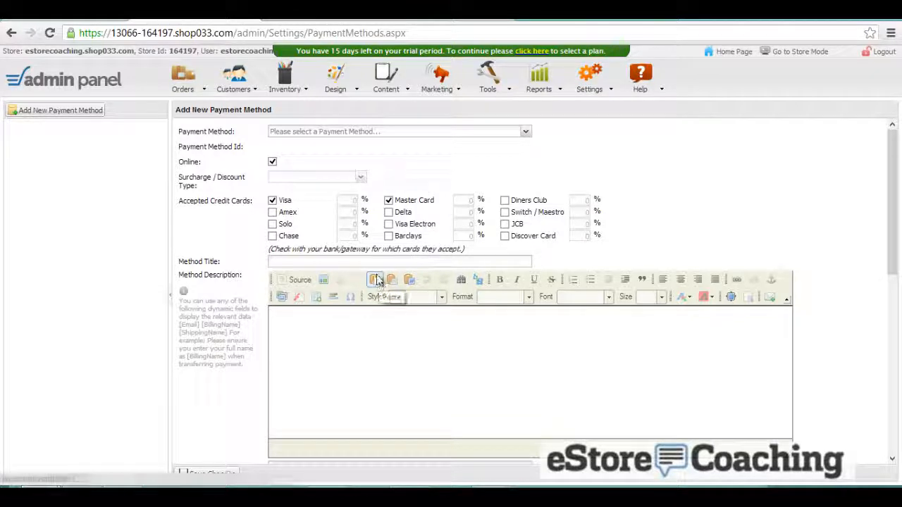
scroll(261, 363, "down", 6)
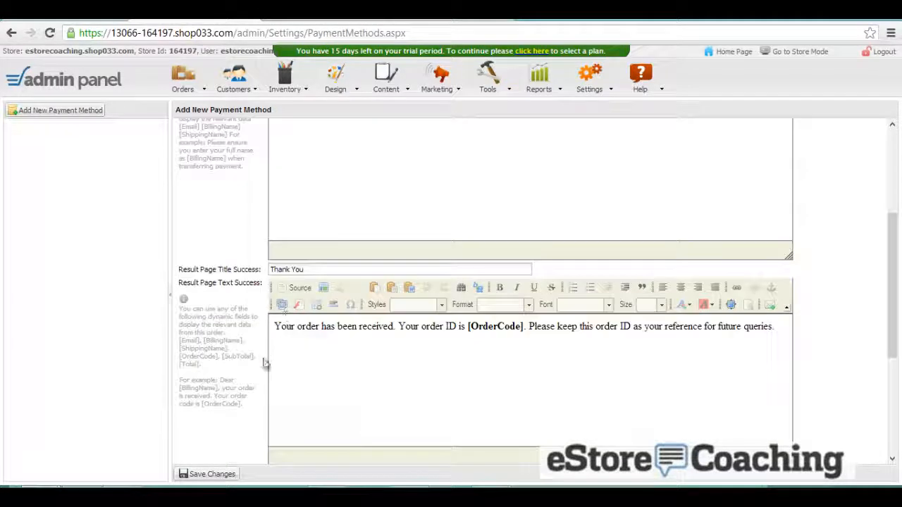
scroll(261, 367, "down", 3)
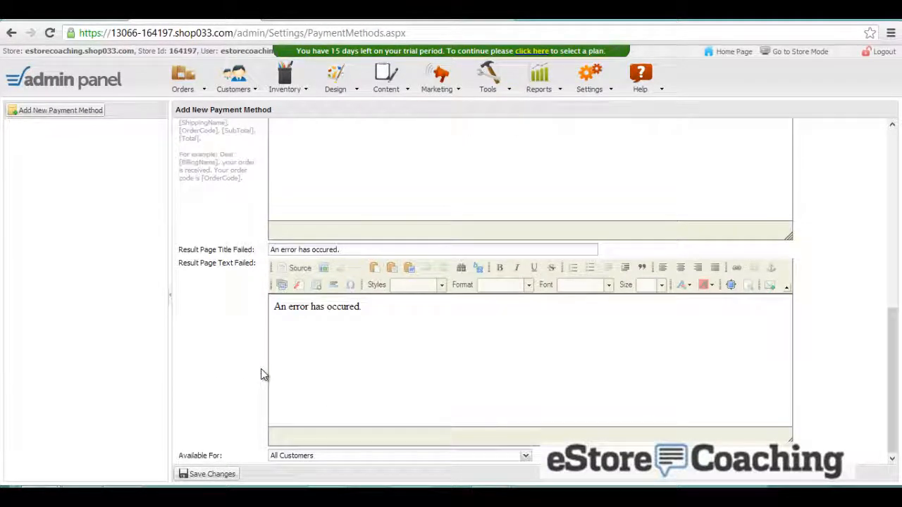
left_click(219, 475)
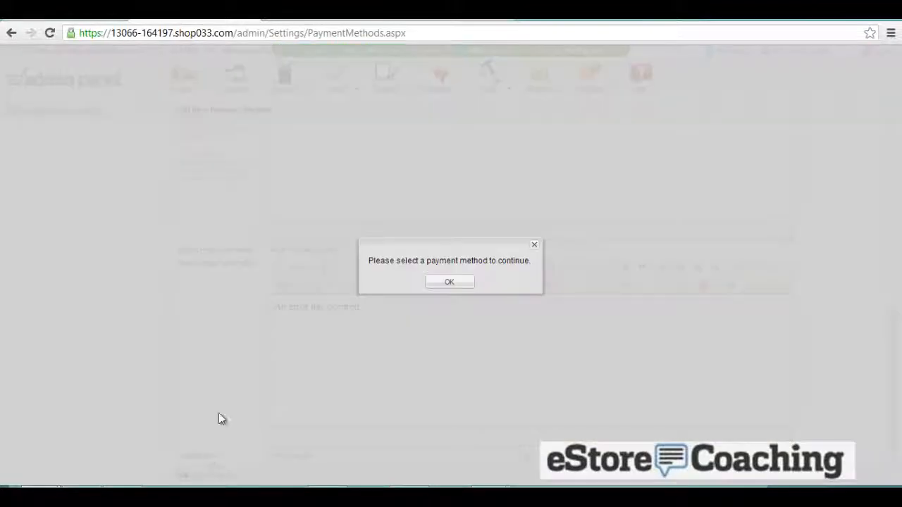
left_click(449, 283)
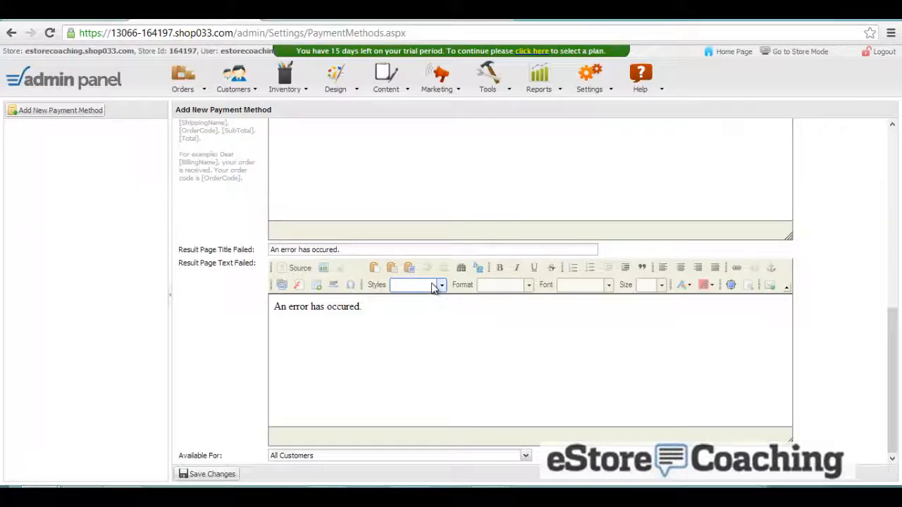
mouse_move(603, 101)
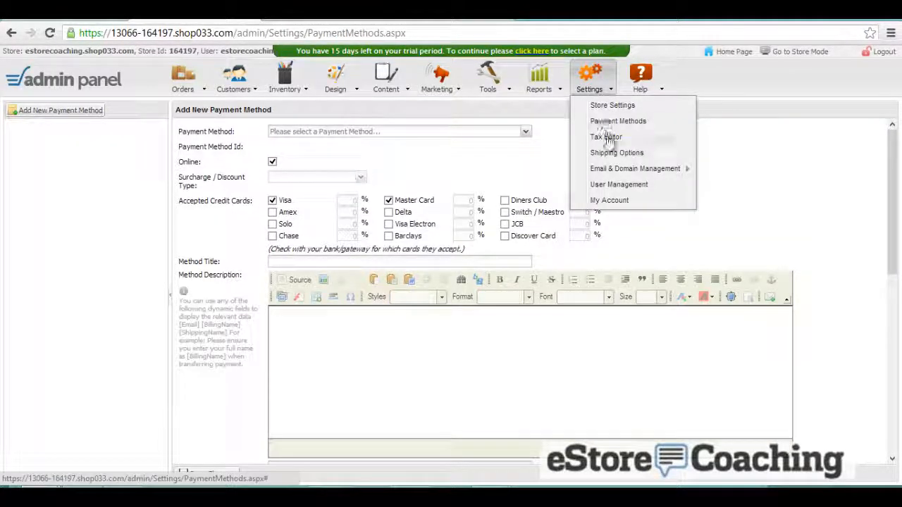
- Review the Tax Editor's Domestic and International Tax Options, where United States is listed
left_click(607, 136)
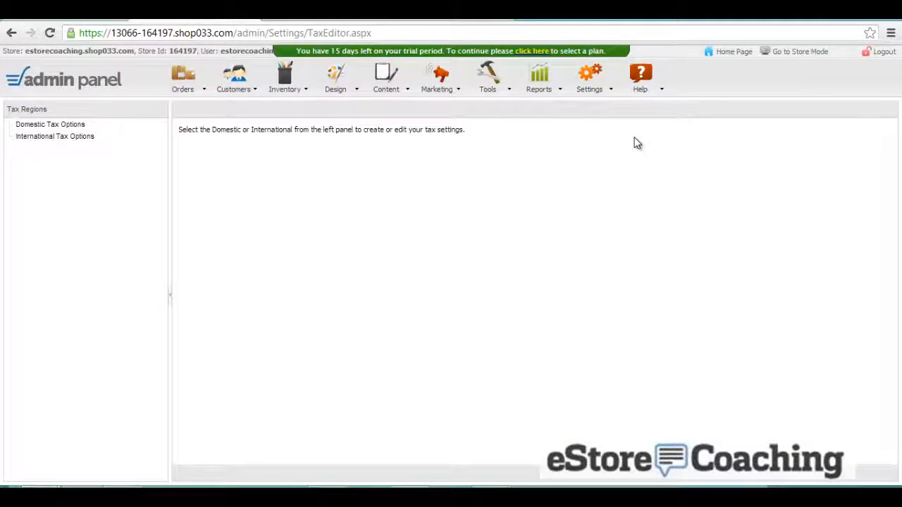
left_click(69, 127)
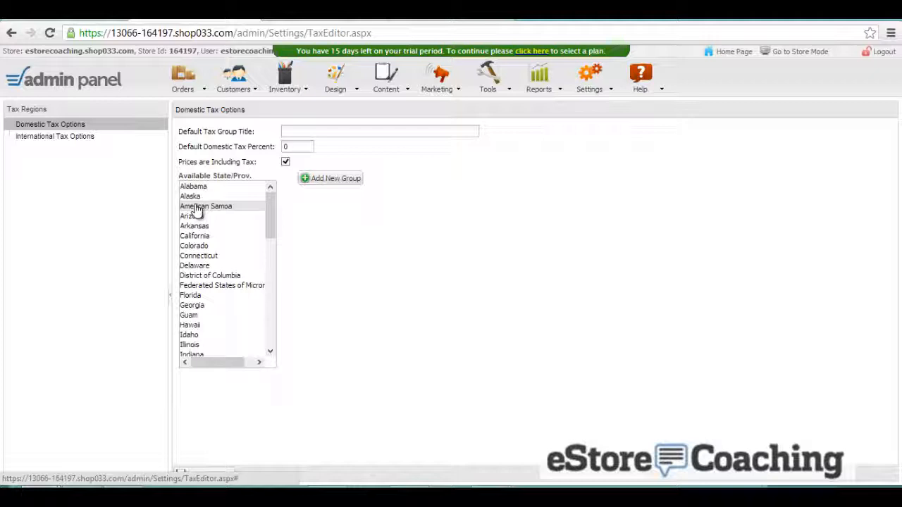
left_click(76, 137)
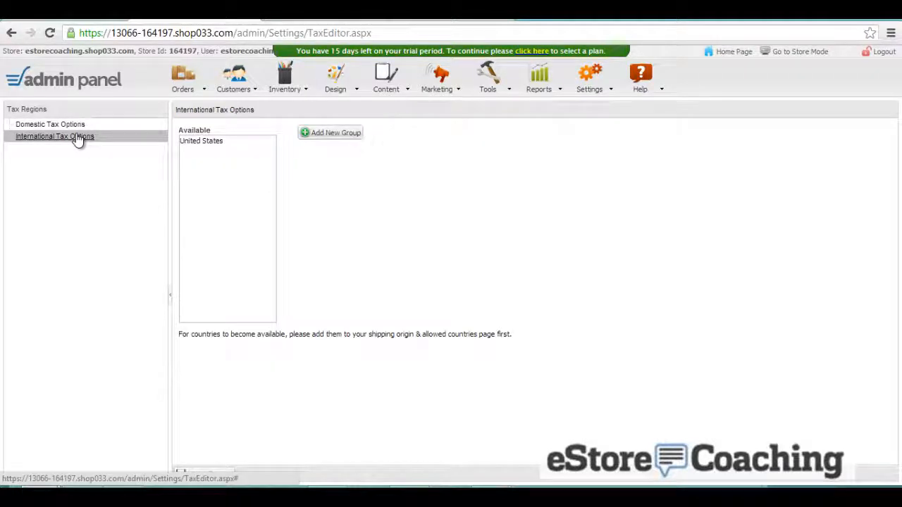
left_click(595, 95)
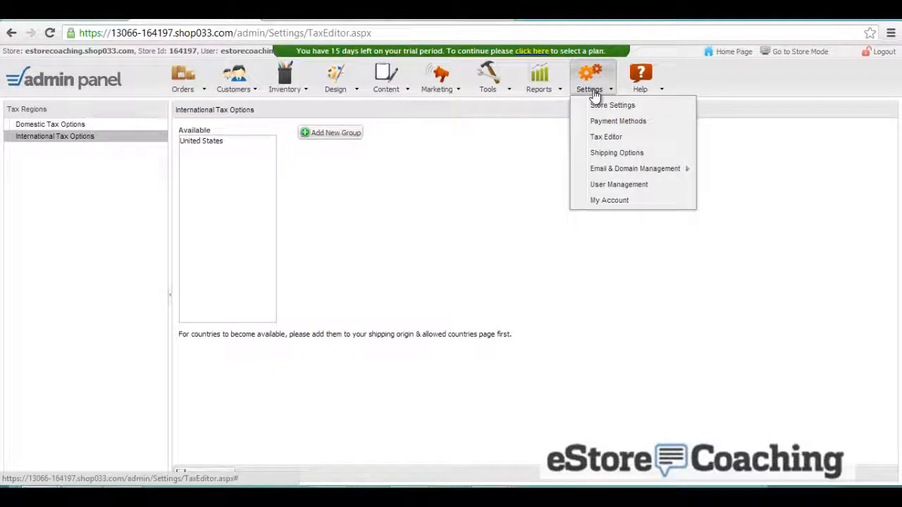
- Activate FedEx - Ground and UPS - Ground under domestic real-time shipping methods
left_click(618, 153)
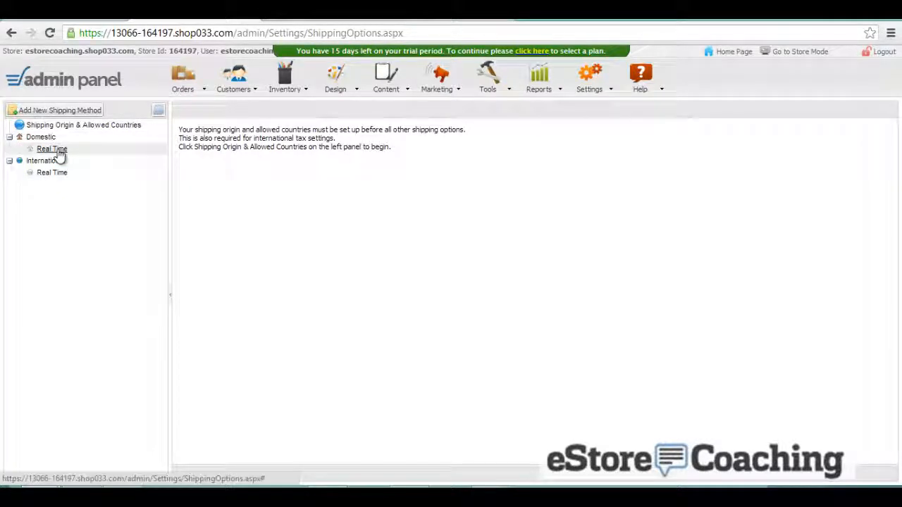
left_click(52, 149)
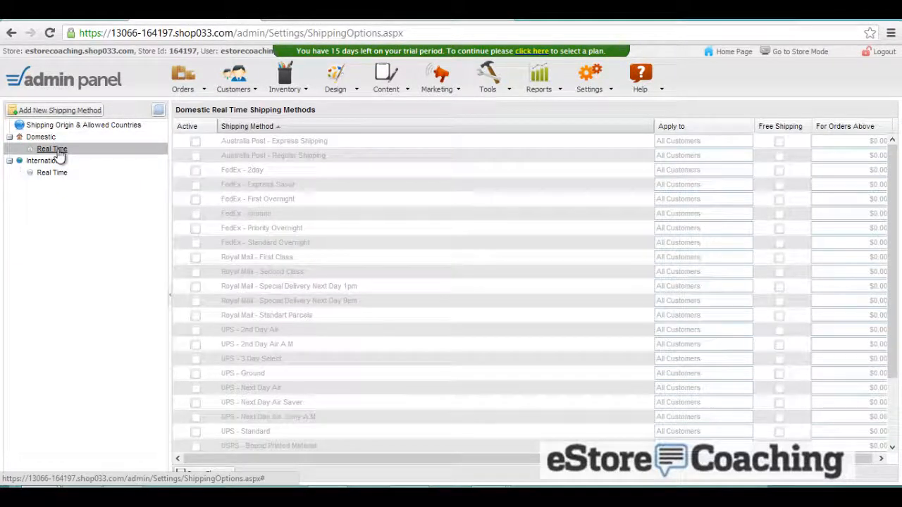
left_click(195, 143)
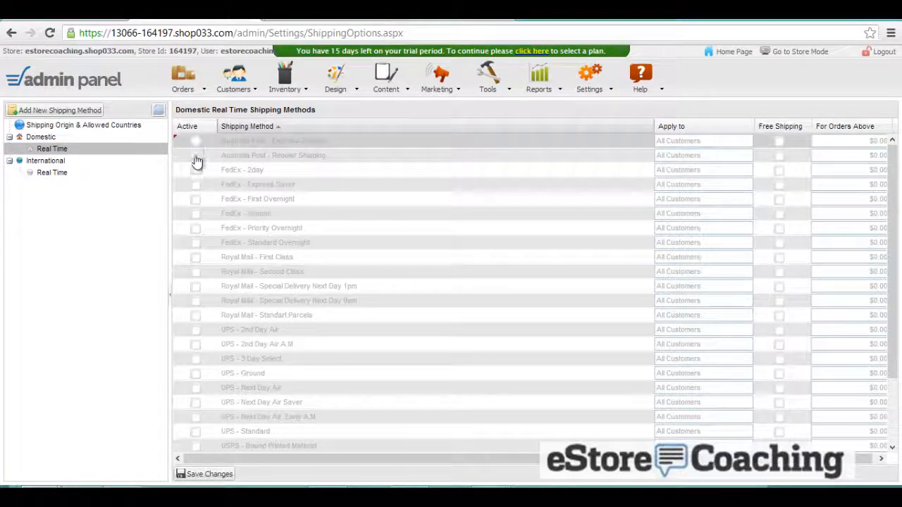
left_click(195, 214)
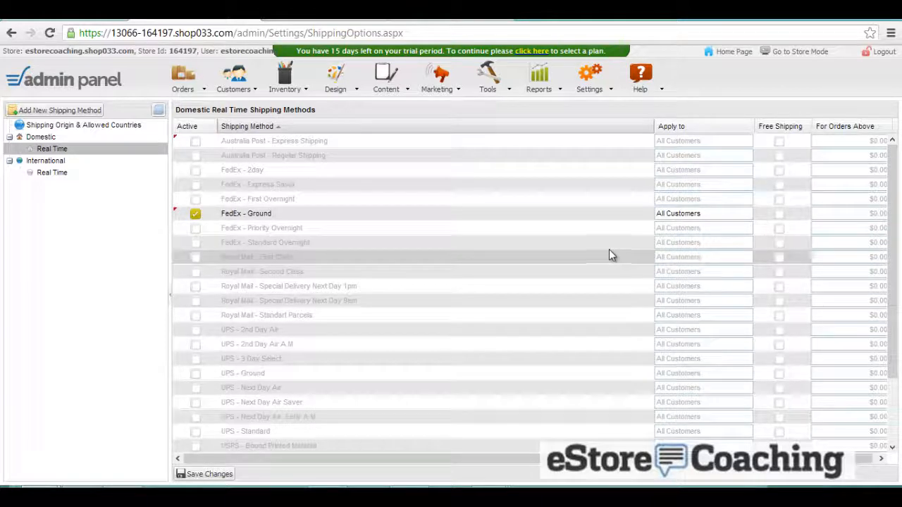
left_click(257, 126)
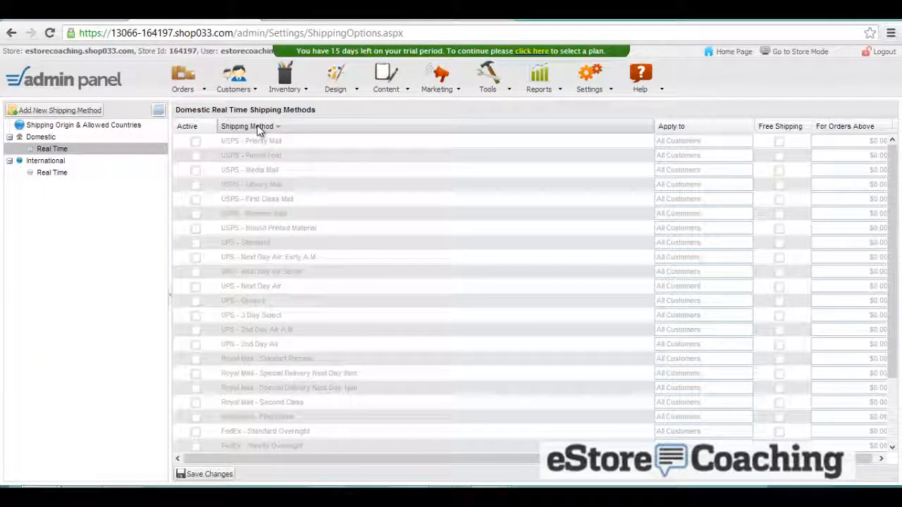
left_click(196, 301)
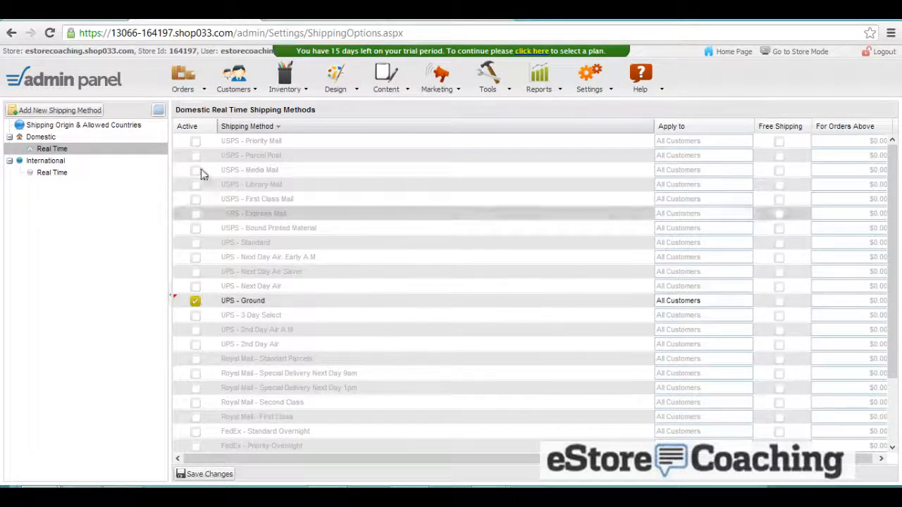
left_click(237, 127)
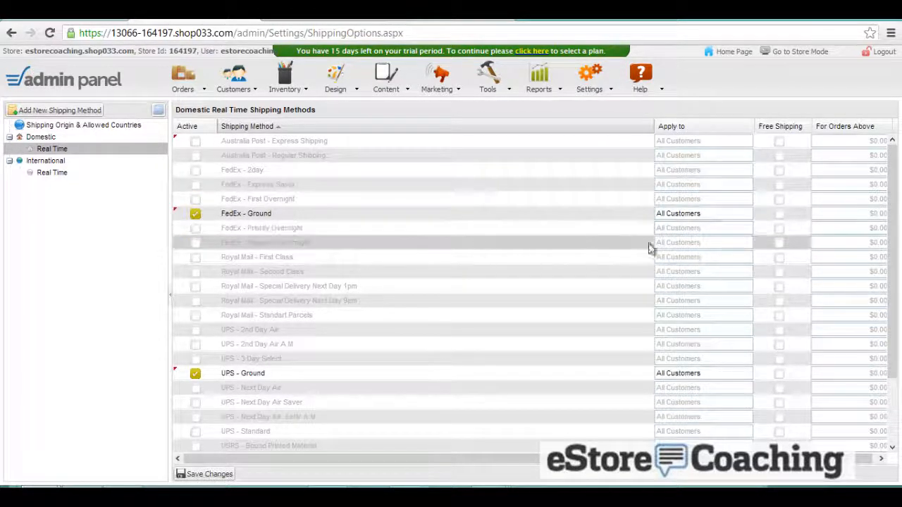
- Give FedEx - Ground free shipping on orders above 150 and save the changes
left_click(777, 214)
left_click(776, 214)
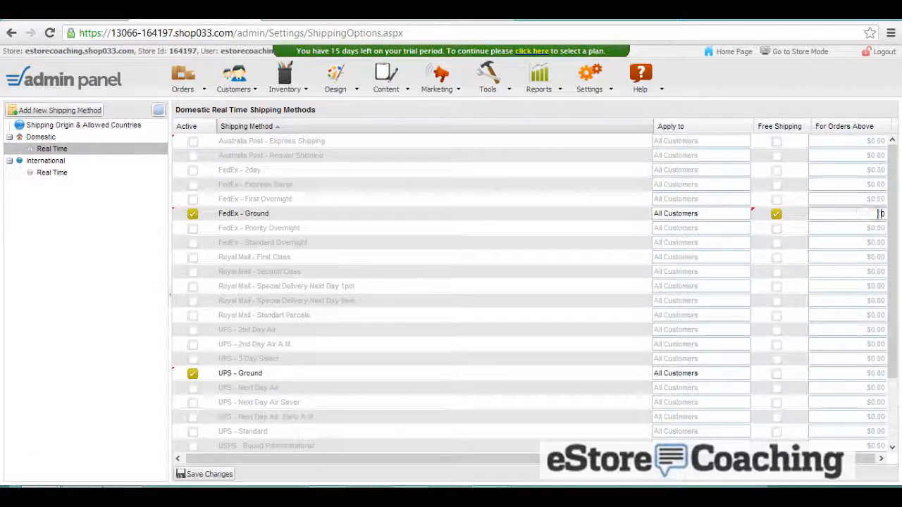
left_click_drag(879, 213, 896, 214)
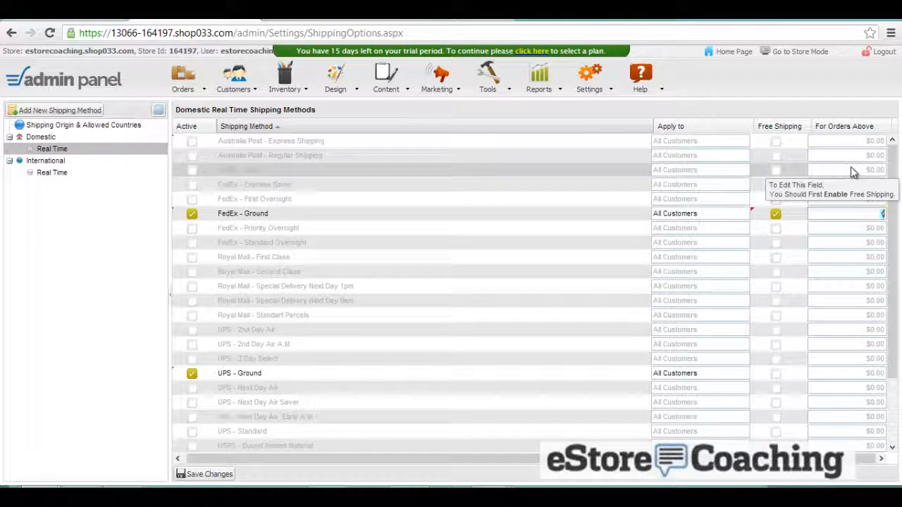
type("150")
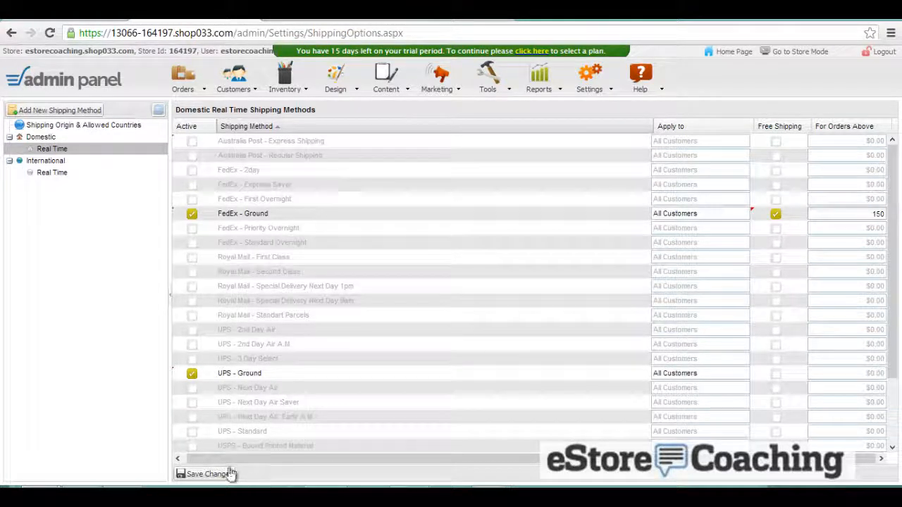
left_click(208, 474)
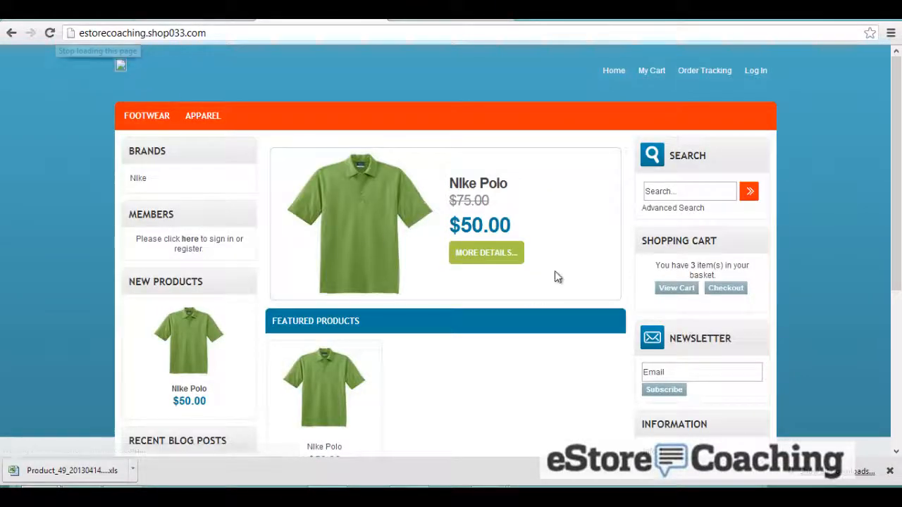
- Go from the Nike Polo product page to the cart and proceed to checkout
scroll(557, 271, "down", 4)
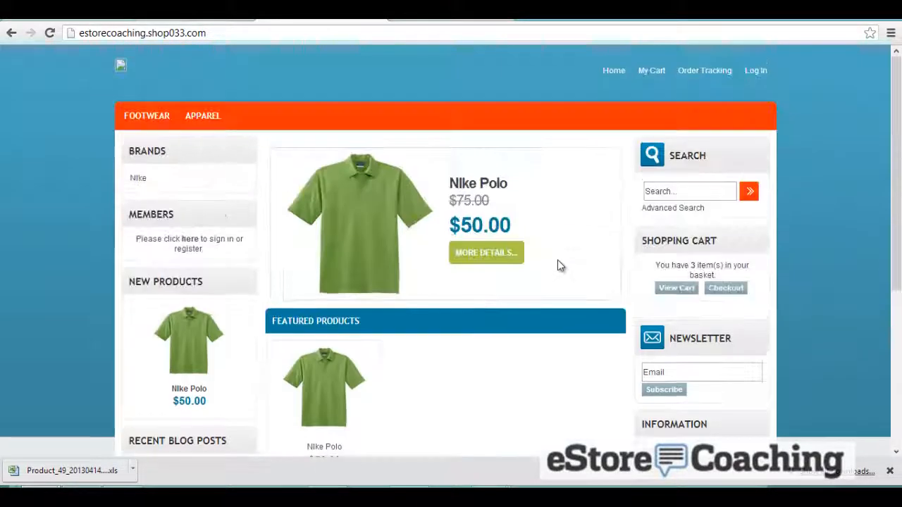
left_click(476, 252)
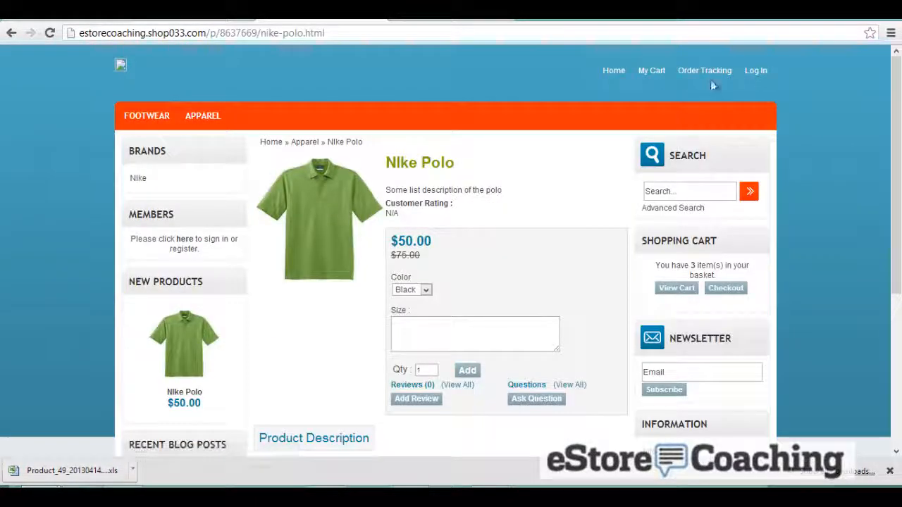
left_click(656, 72)
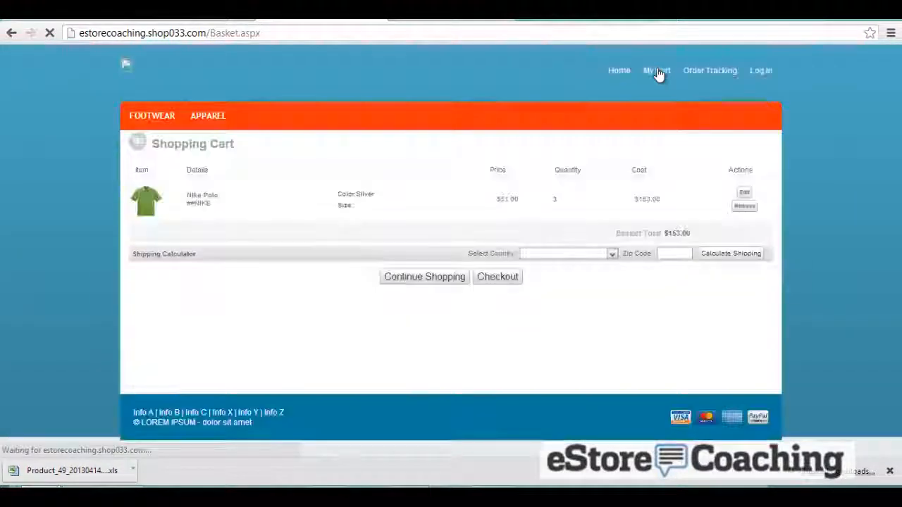
left_click(498, 277)
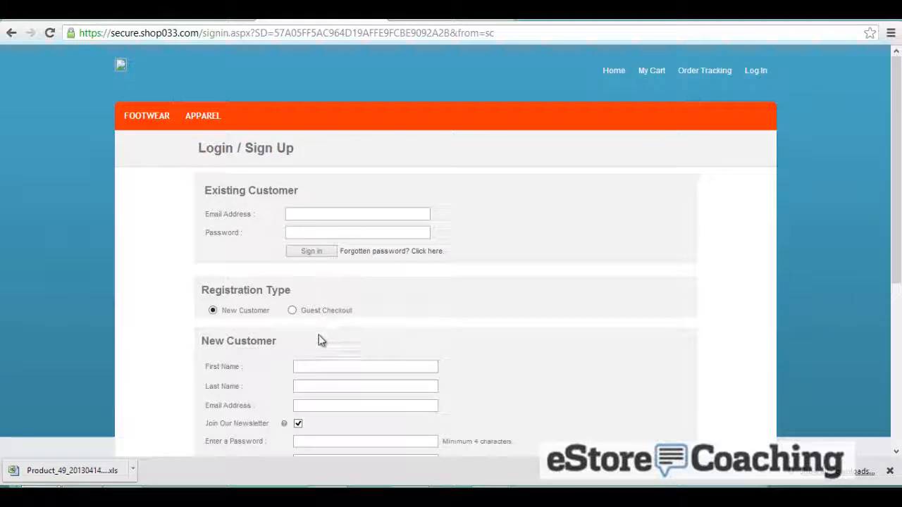
- Choose Guest Checkout and start filling in the customer's first name
left_click(295, 312)
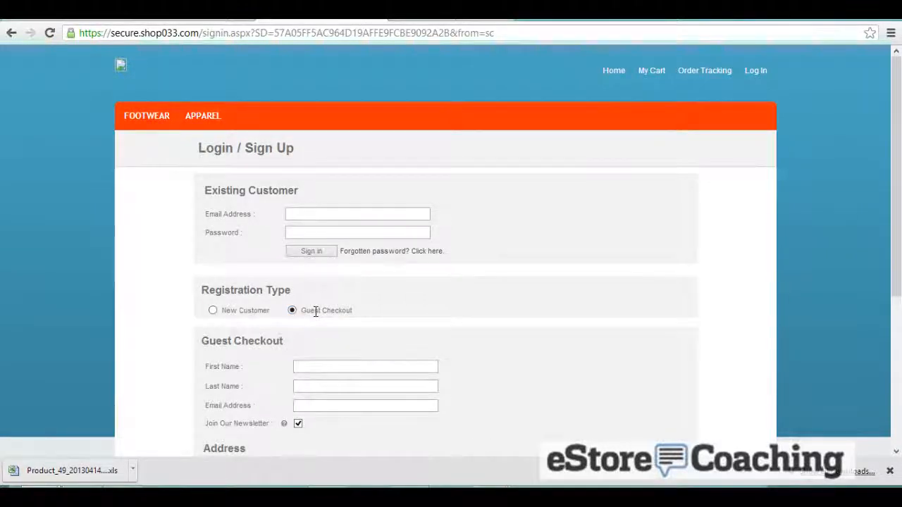
scroll(316, 312, "down", 2)
left_click(316, 234)
type("Jason")
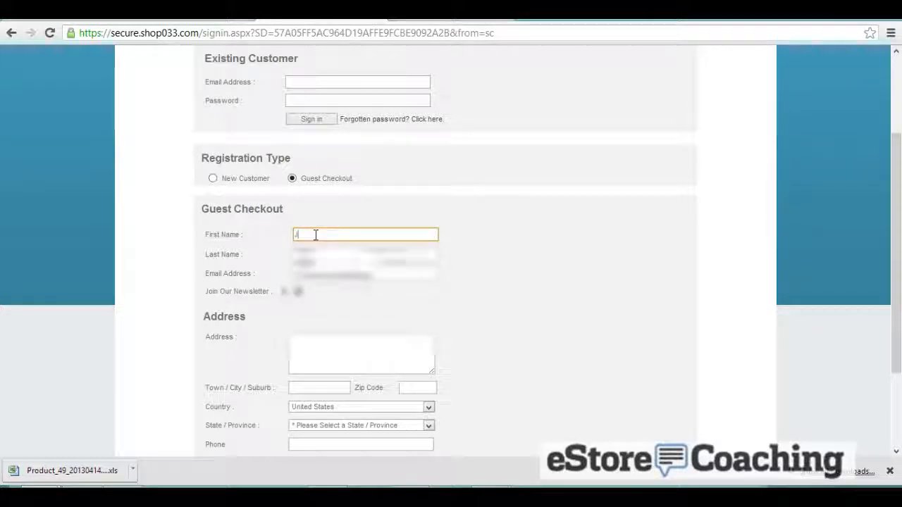
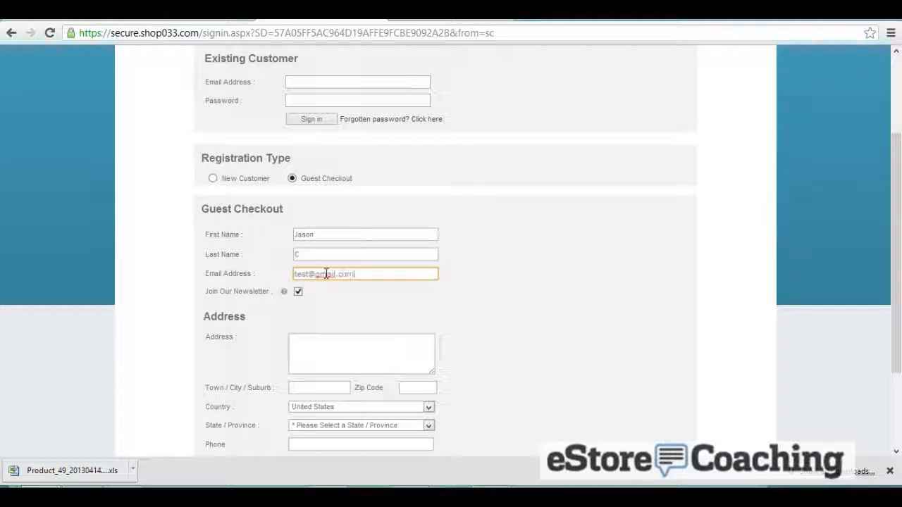
- Enter the guest's street address, town and zip code in the checkout form
key("Tab")
scroll(326, 274, "down", 1)
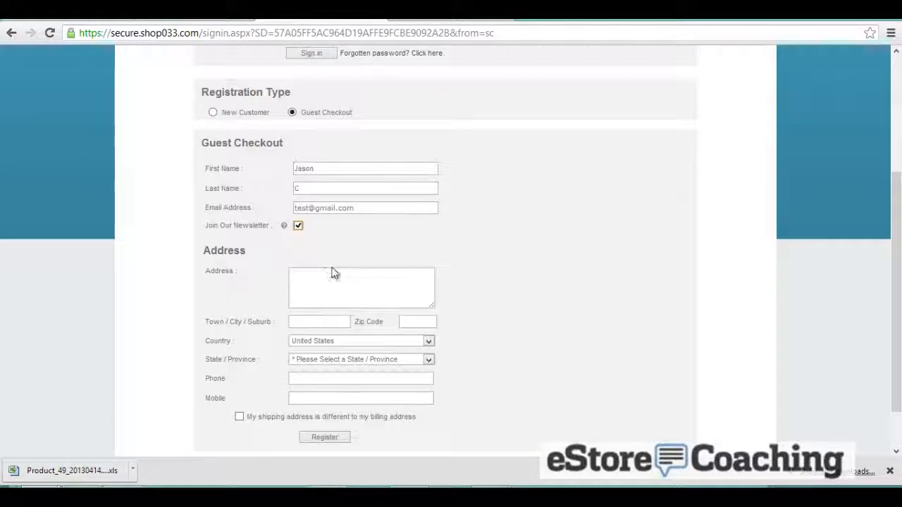
left_click(334, 273)
type("123")
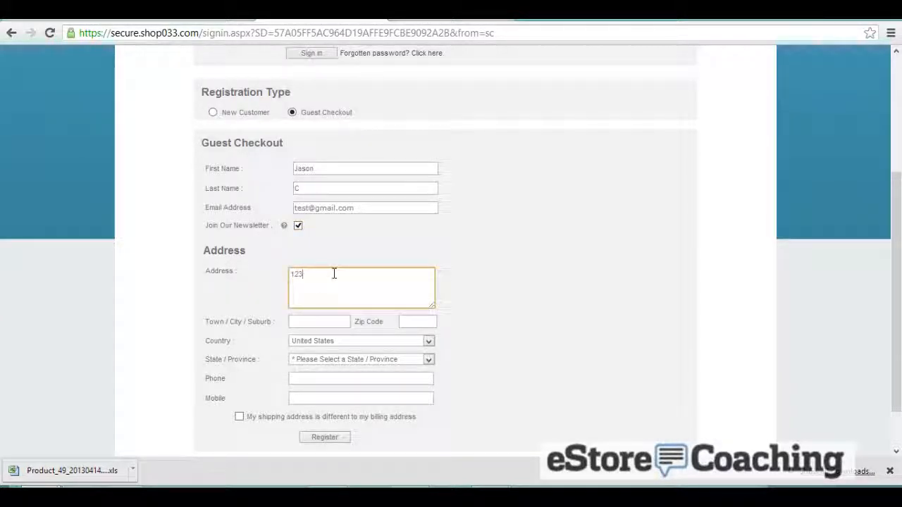
type(" Main St")
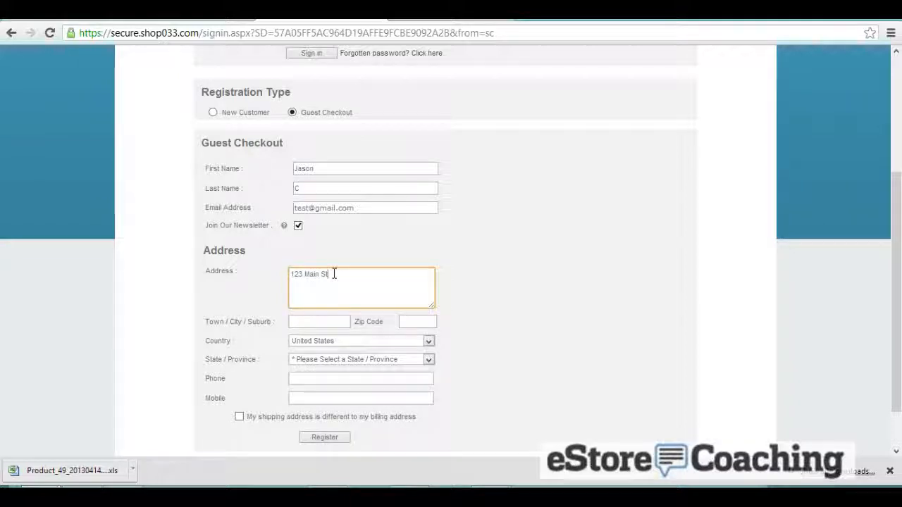
key("Tab")
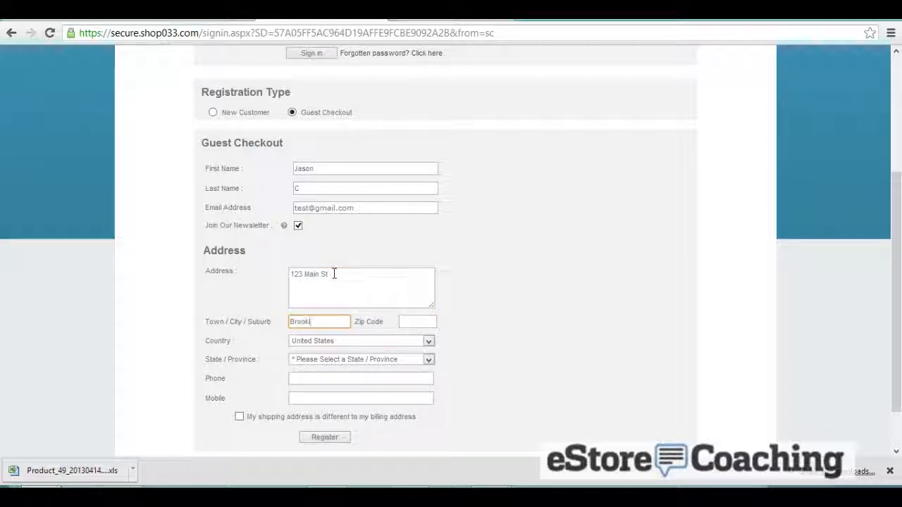
type("Brooklyn")
key("Tab")
type("11201")
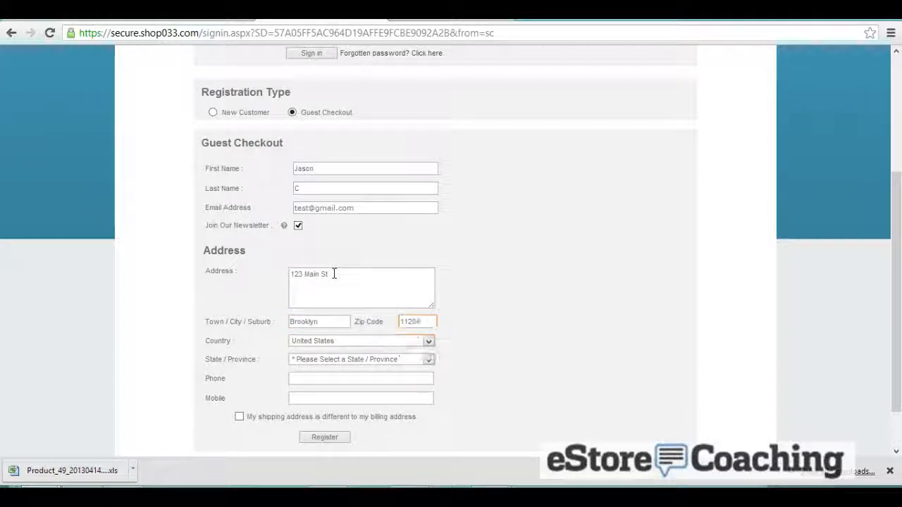
key("Tab")
key("Tab")
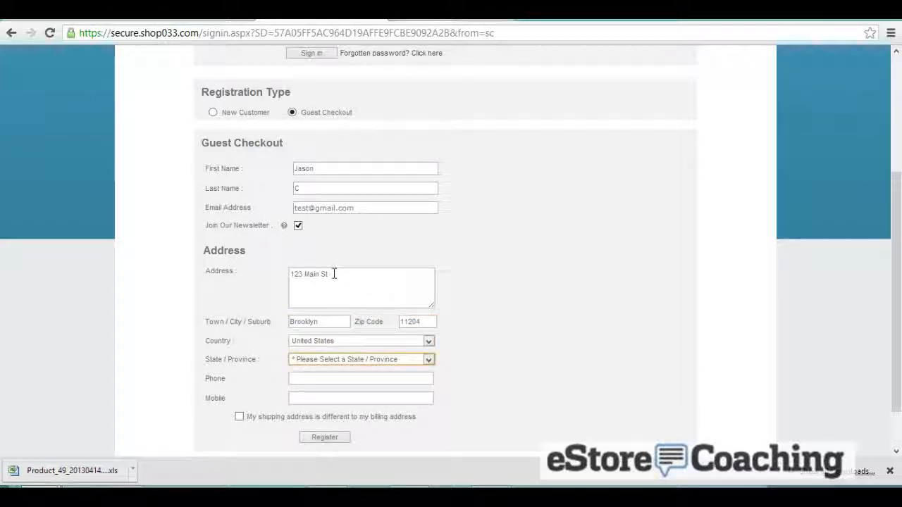
- Choose the state, enter the guest's phone number and register the checkout details
type("new m")
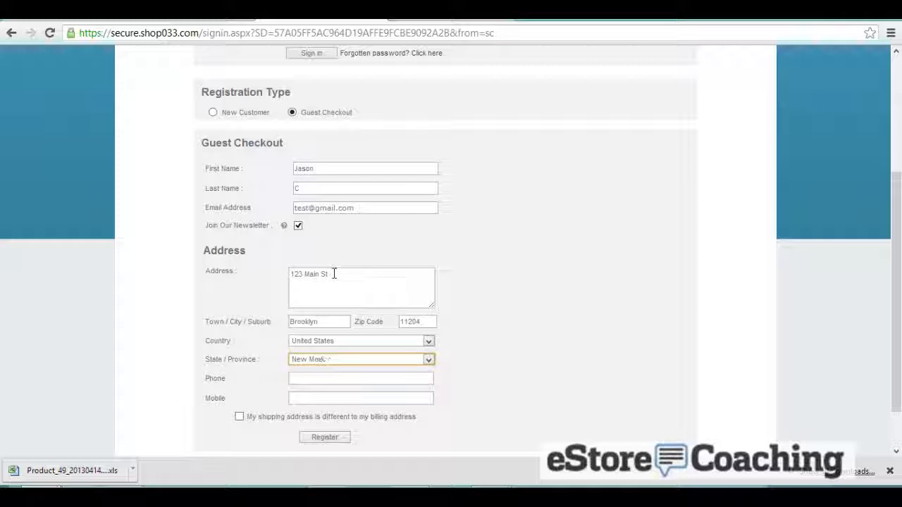
key("Tab")
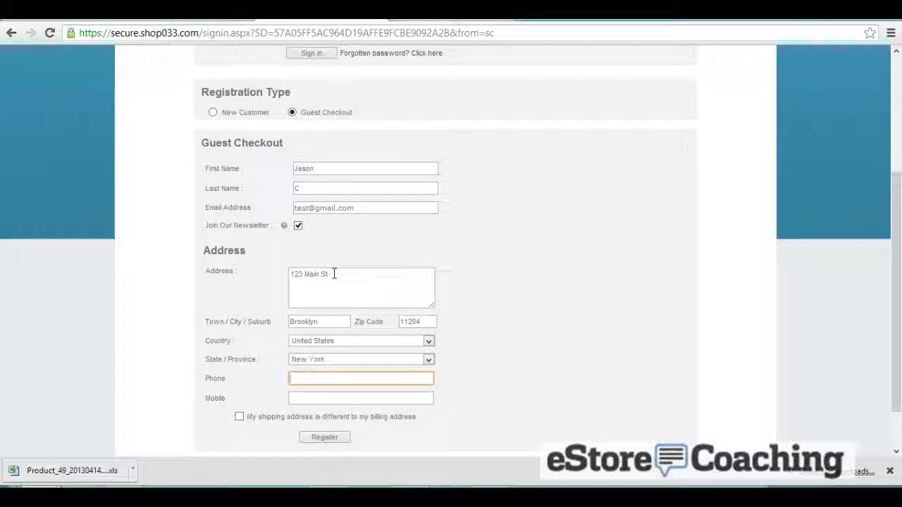
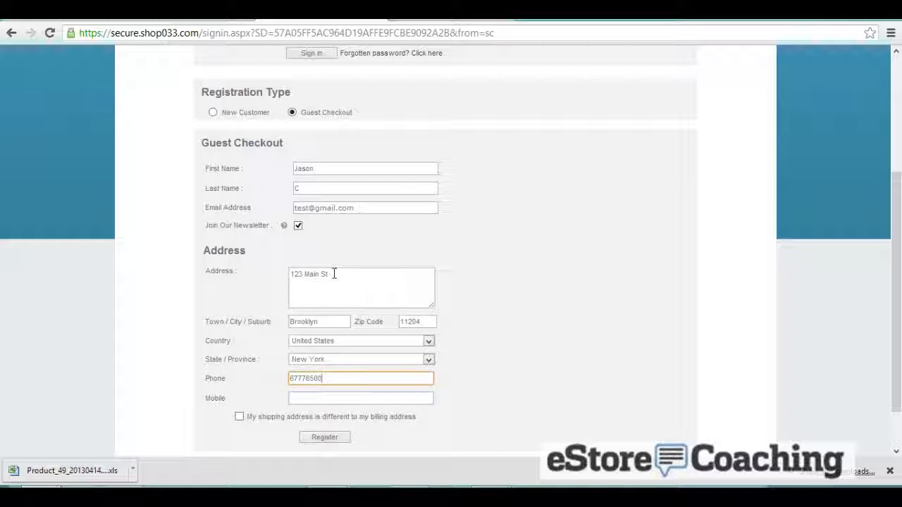
key("Tab")
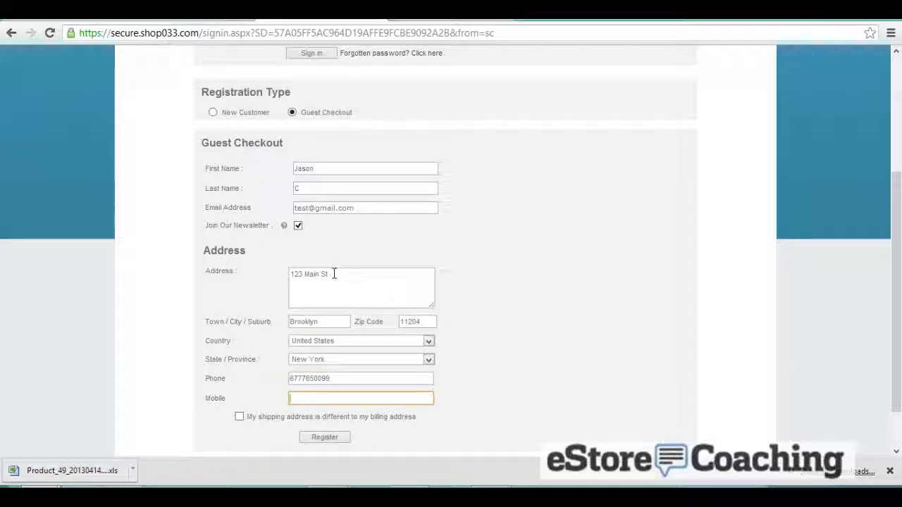
left_click(331, 438)
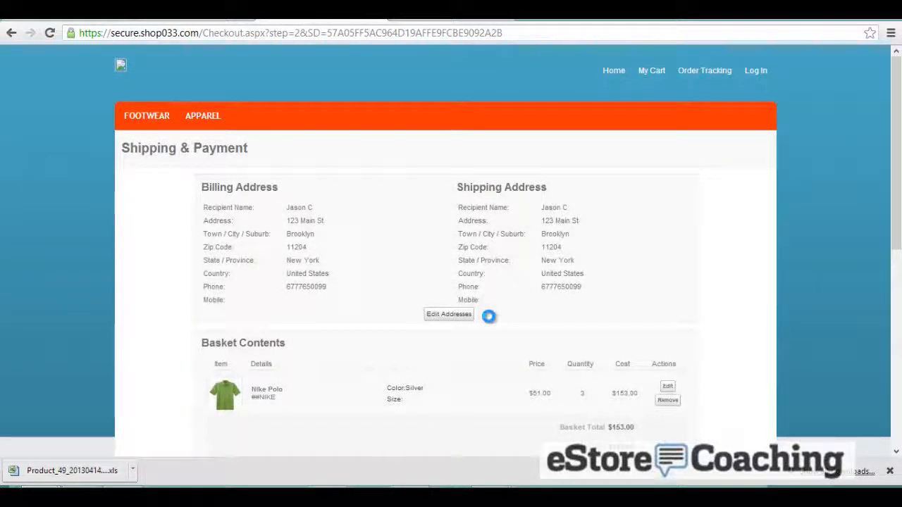
- Review the payment options and coupon-discounted total, then place the order for $0.00
scroll(488, 316, "down", 3)
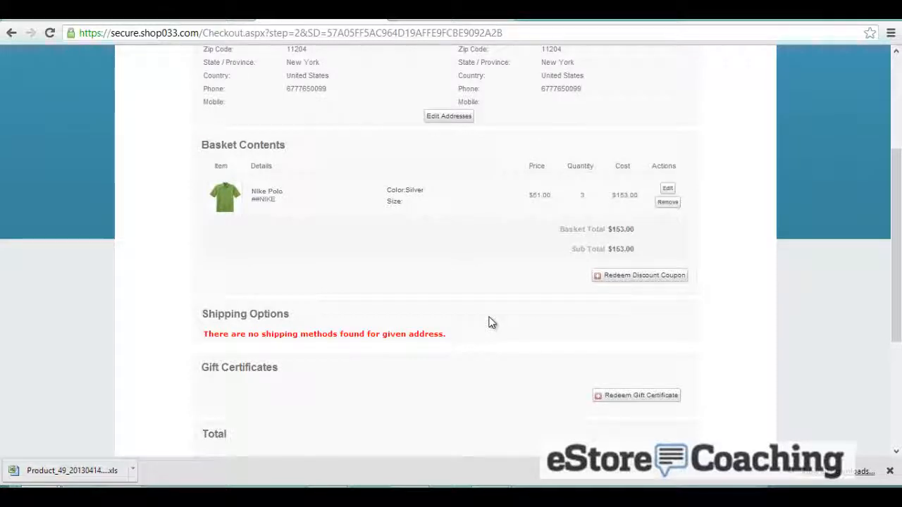
scroll(492, 322, "down", 3)
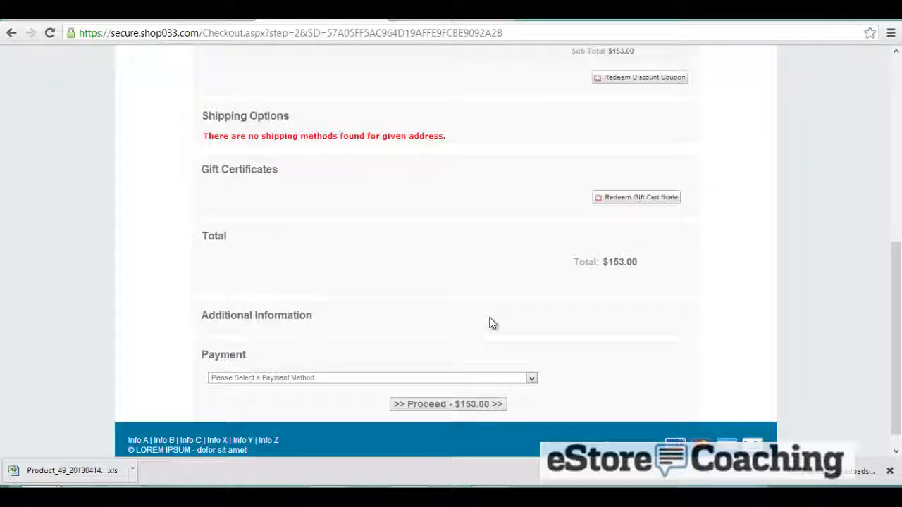
left_click(425, 378)
left_click(424, 378)
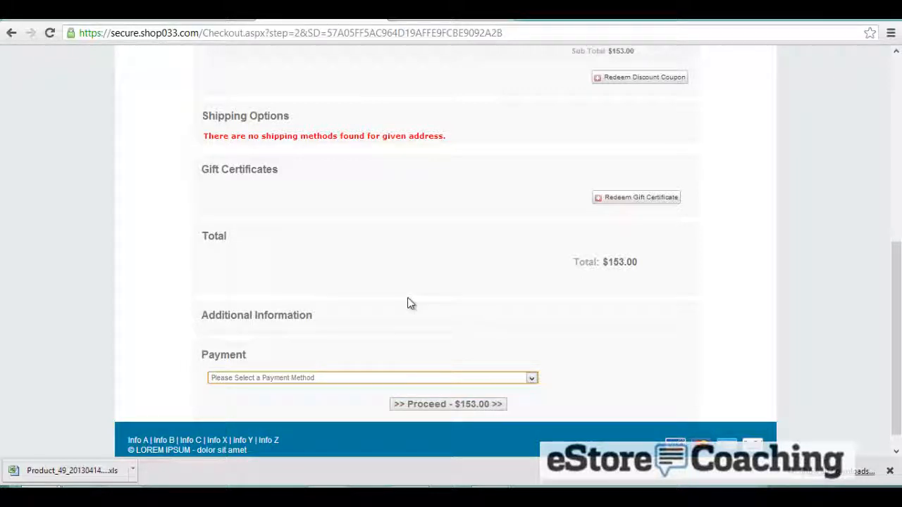
scroll(408, 299, "up", 1)
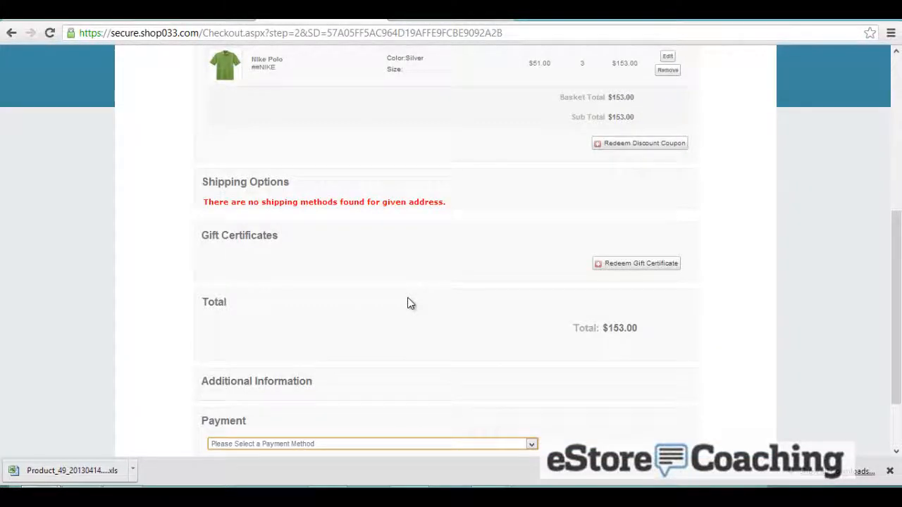
scroll(408, 299, "up", 2)
scroll(407, 299, "up", 1)
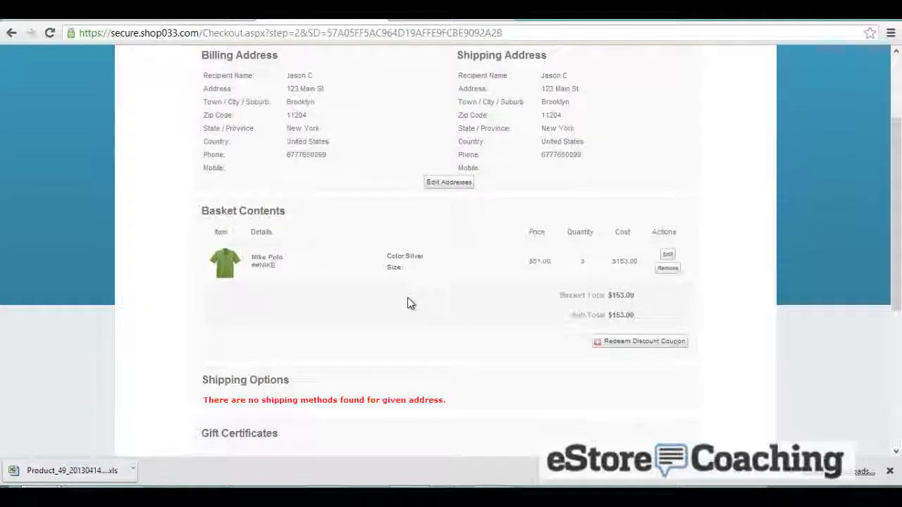
scroll(407, 299, "up", 1)
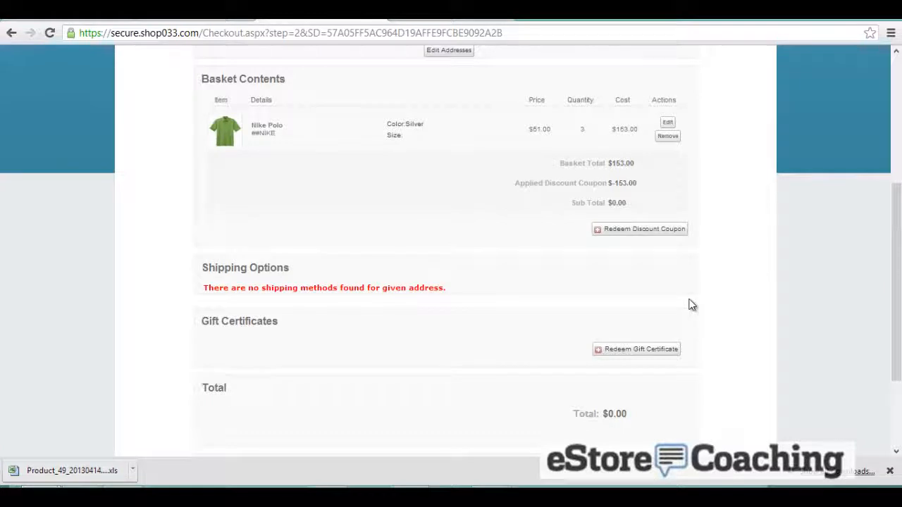
scroll(691, 305, "down", 2)
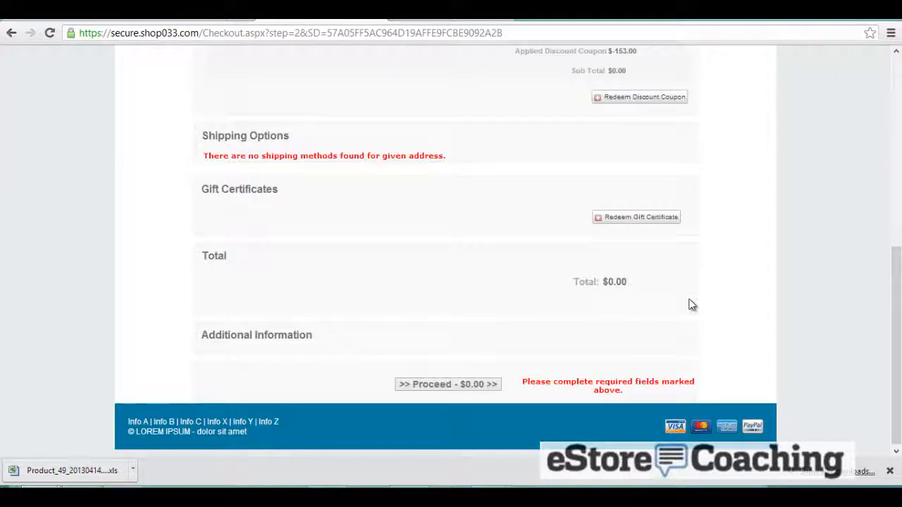
left_click(476, 385)
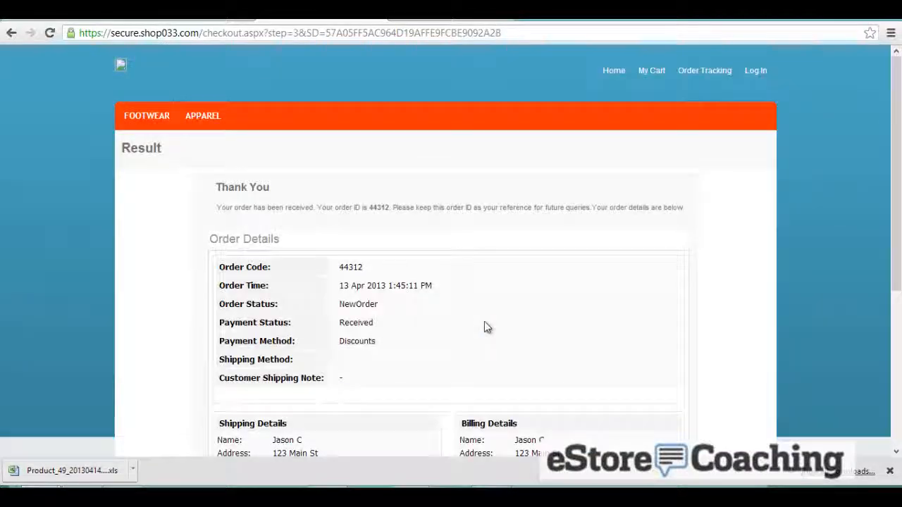
- Scroll through the Thank You page to review the confirmed $0.00 order
scroll(490, 323, "down", 4)
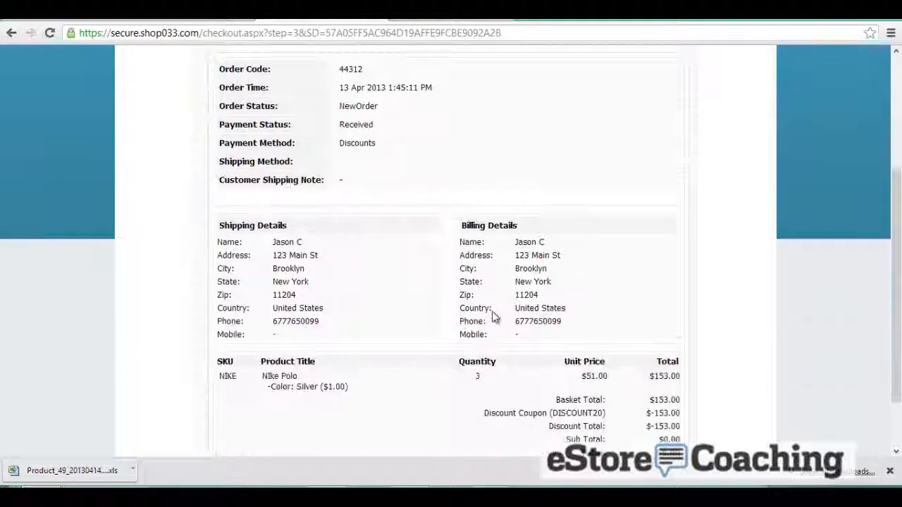
scroll(495, 314, "up", 4)
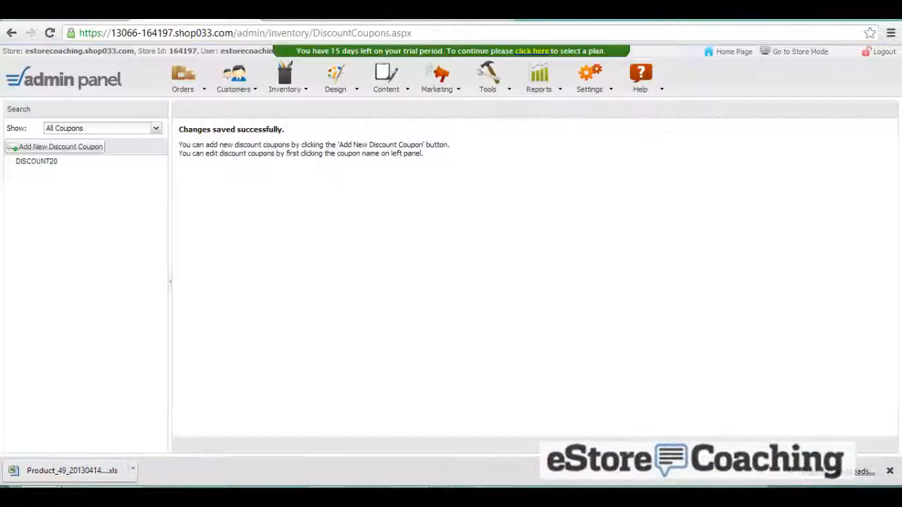
- Open the new guest order from the New orders list and inspect its status options
left_click(183, 81)
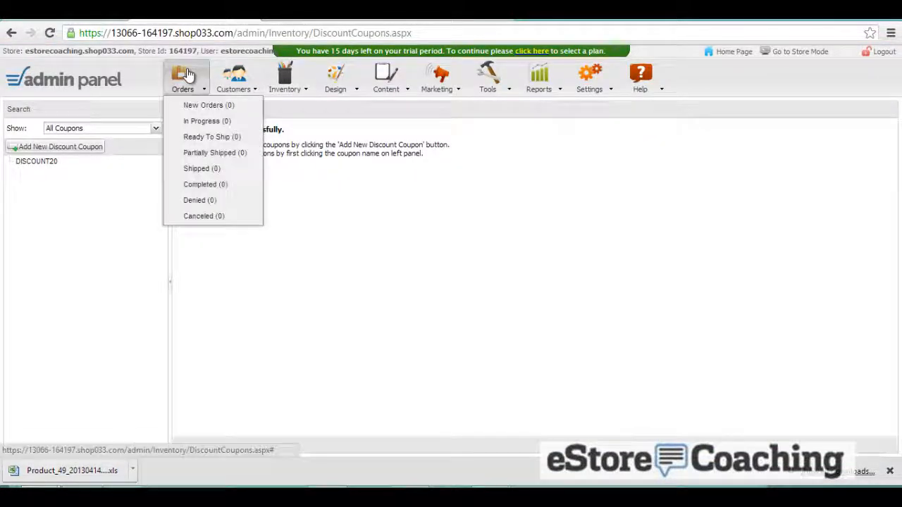
left_click(203, 105)
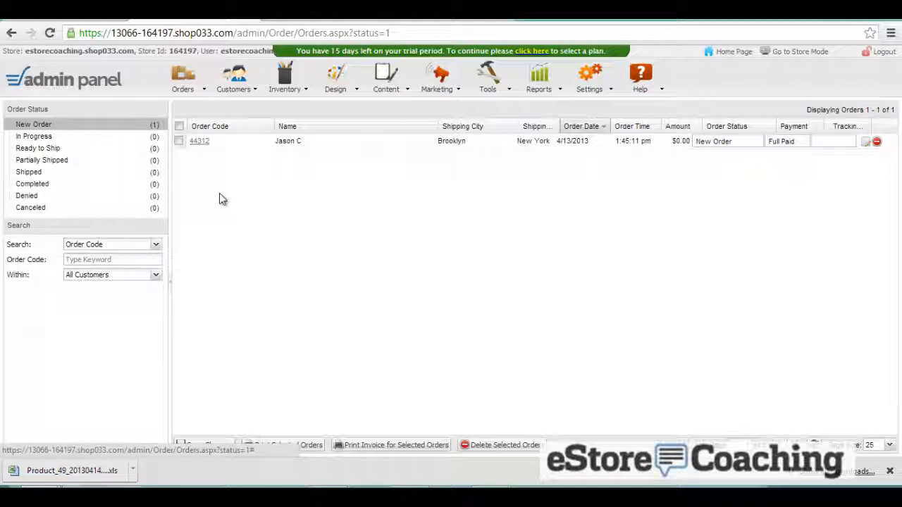
left_click(198, 143)
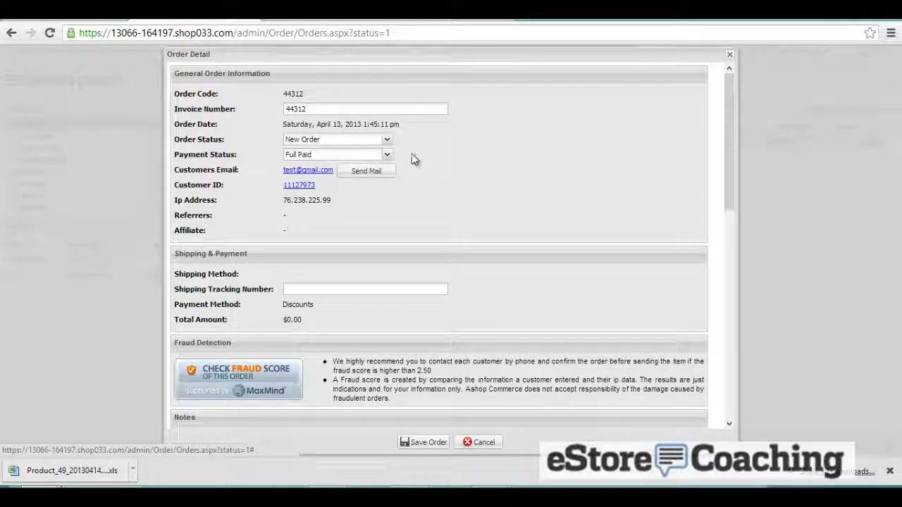
left_click(386, 139)
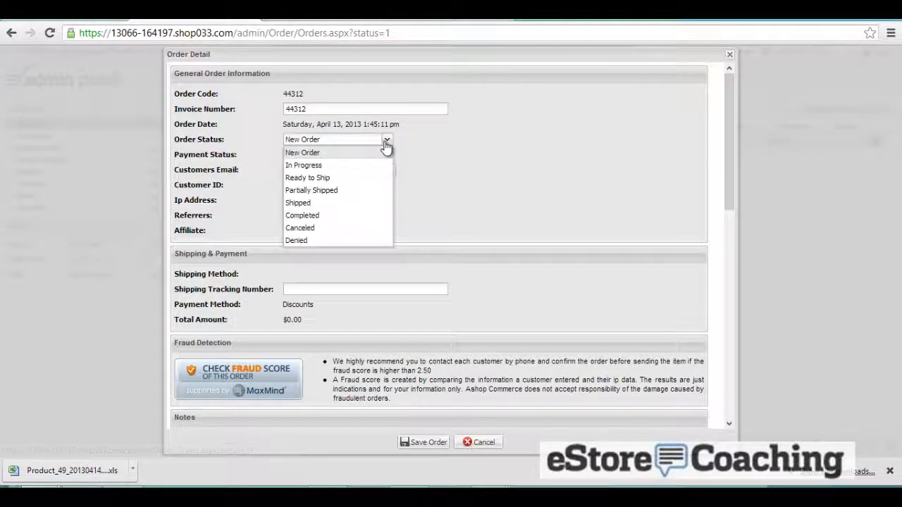
left_click(438, 205)
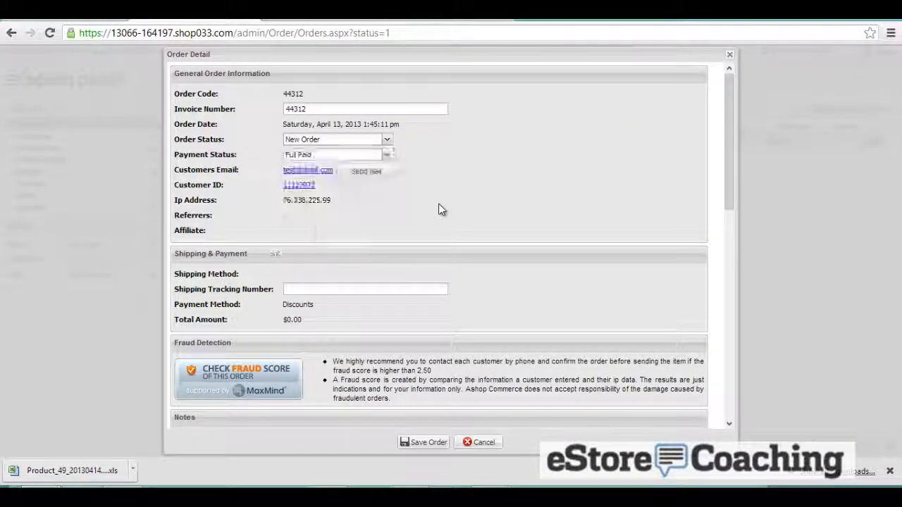
left_click(386, 155)
left_click(417, 161)
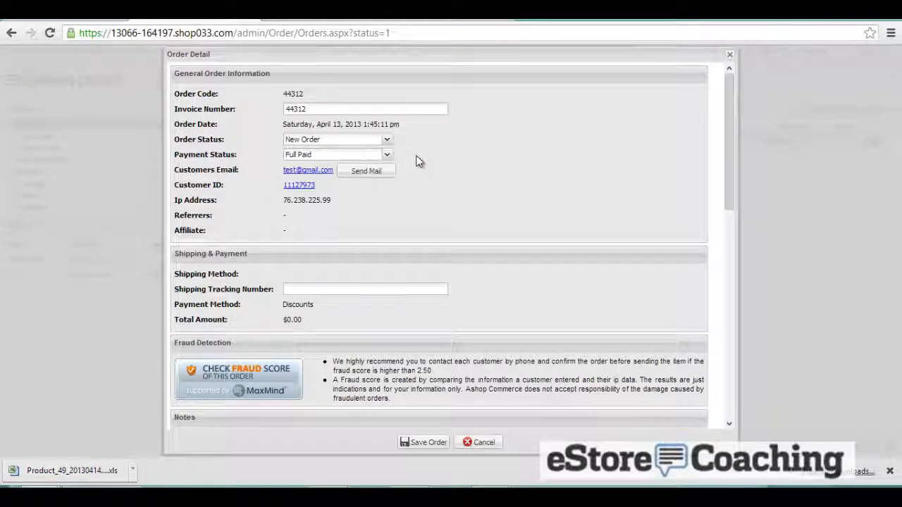
scroll(416, 161, "down", 1)
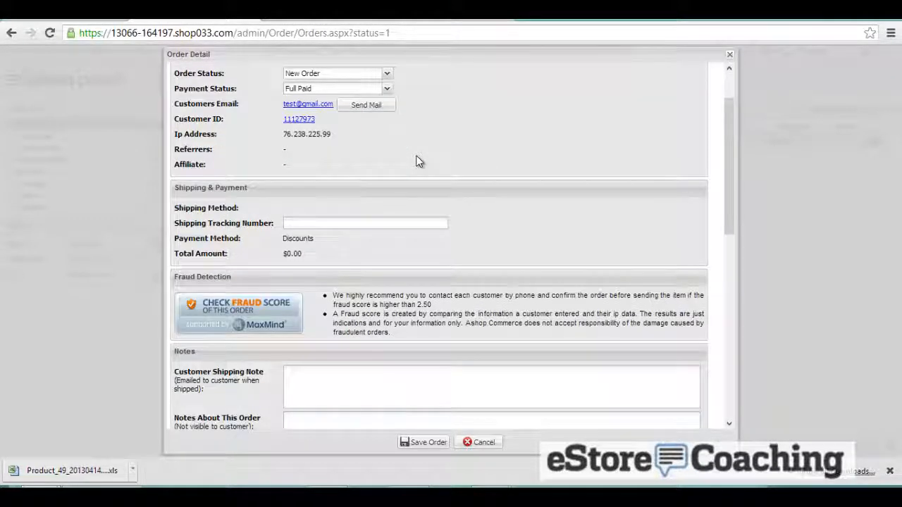
scroll(416, 162, "down", 2)
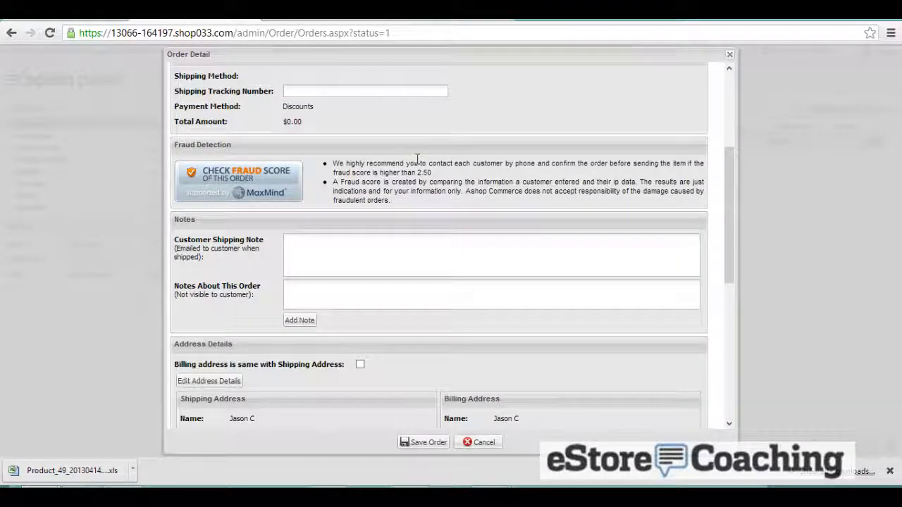
- Check the fraud score, dismiss the trial alert, and review the DISCOUNT20 $0.00 totals
left_click(278, 180)
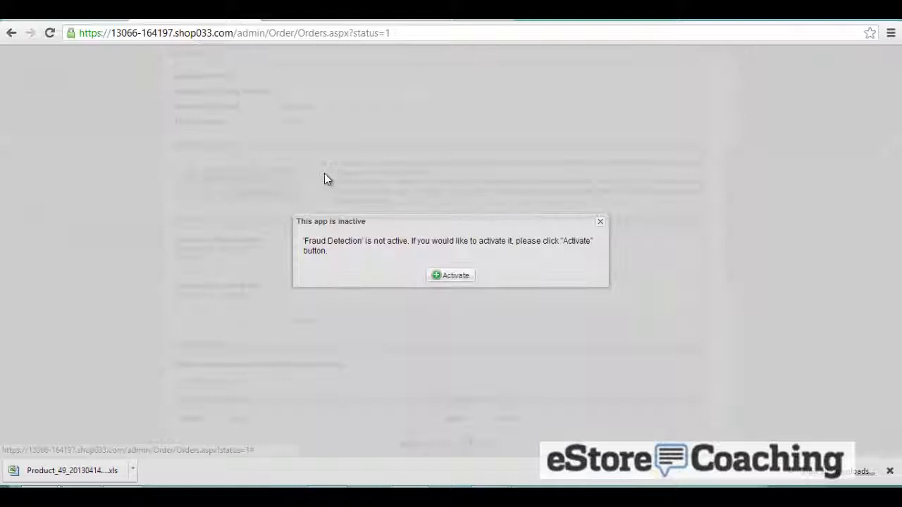
left_click(447, 277)
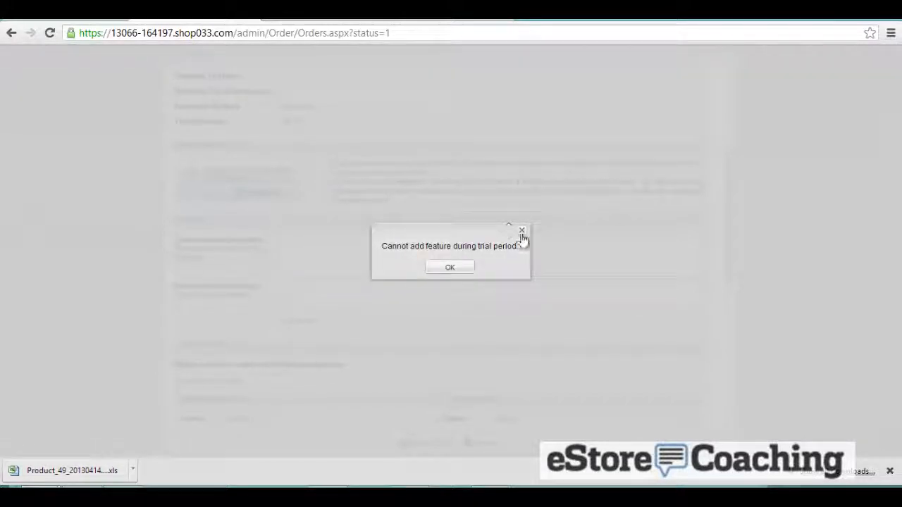
left_click(522, 231)
scroll(523, 234, "down", 1)
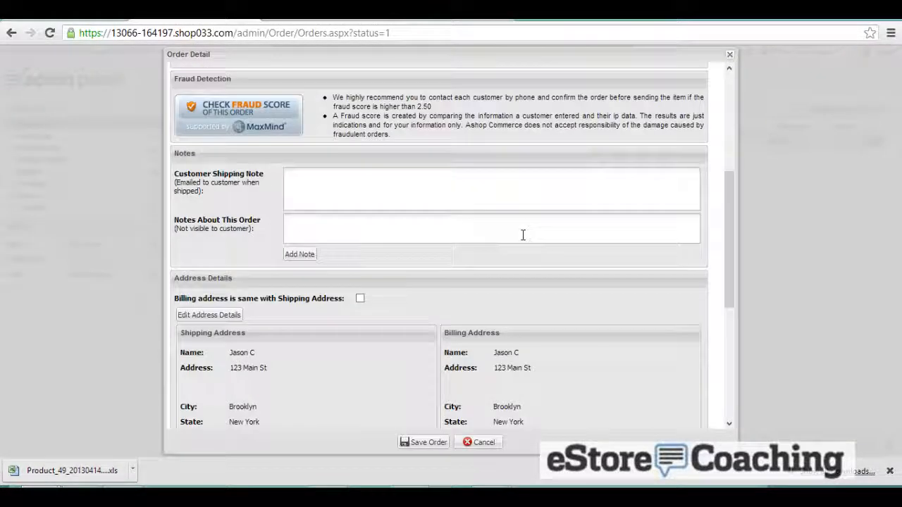
scroll(523, 239, "down", 1)
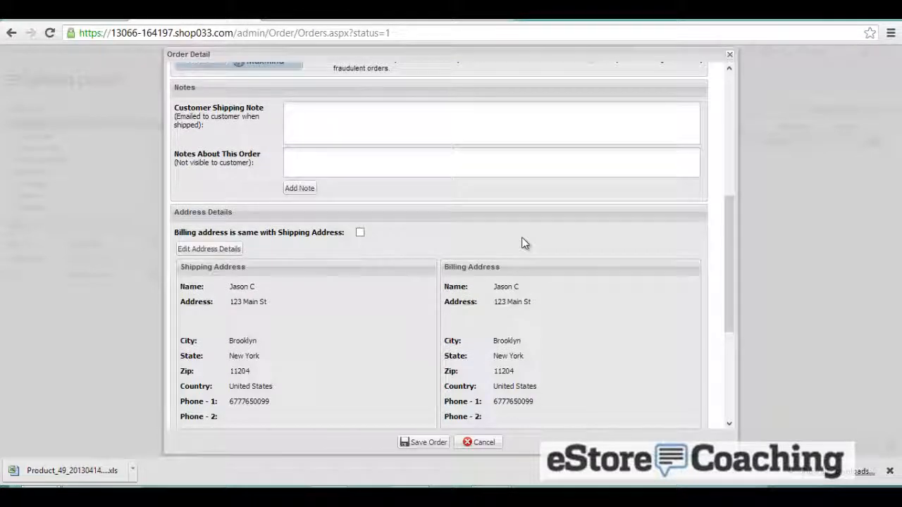
scroll(522, 248, "down", 3)
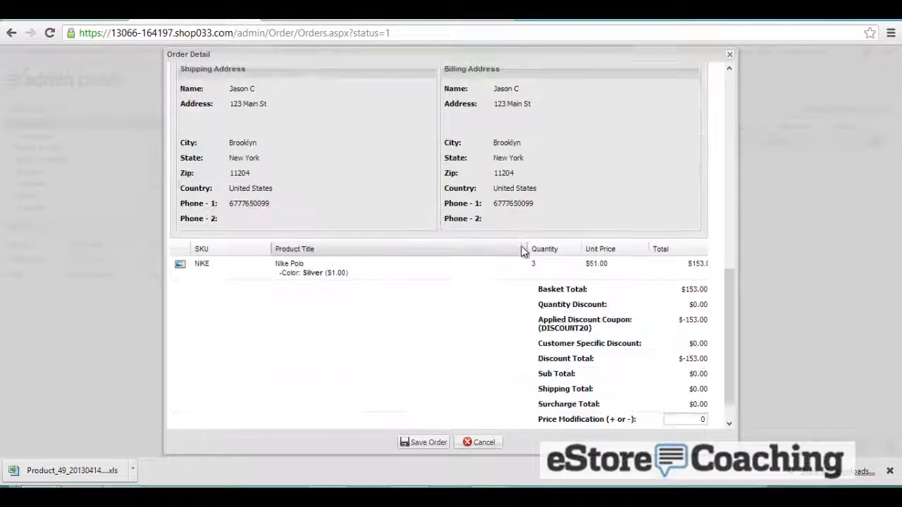
scroll(523, 251, "down", 1)
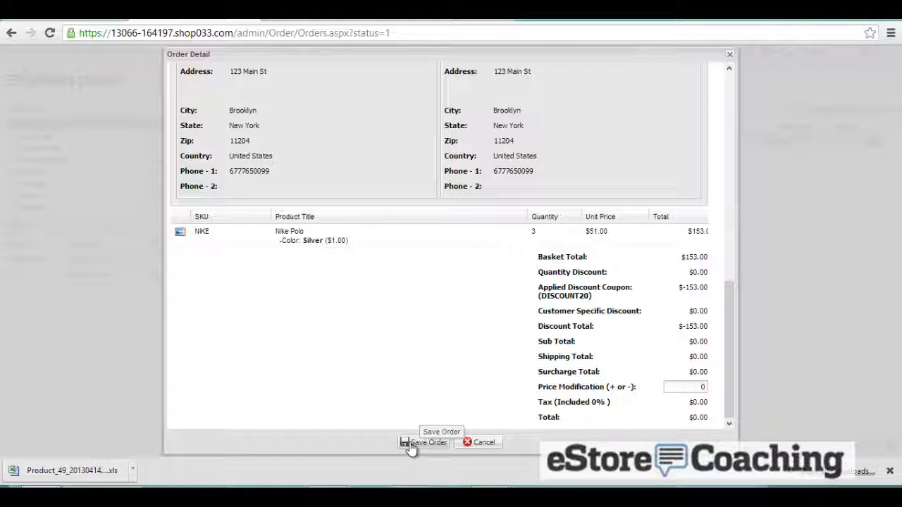
scroll(314, 227, "up", 5)
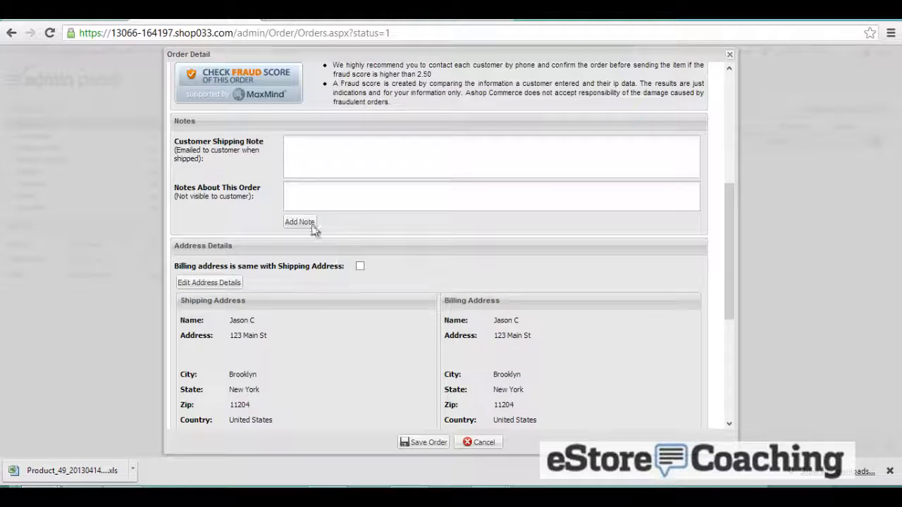
scroll(294, 191, "up", 5)
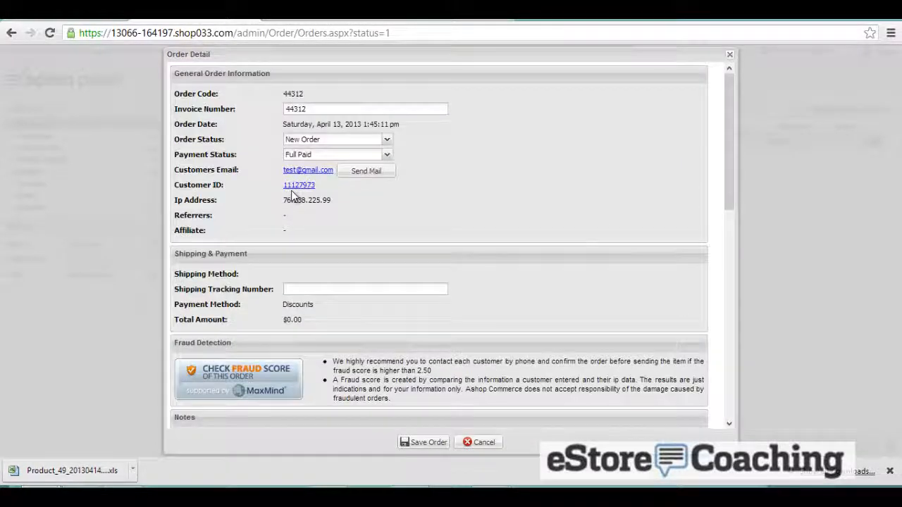
- Change the order status to Shipped without sending an e-mail and save
left_click(318, 139)
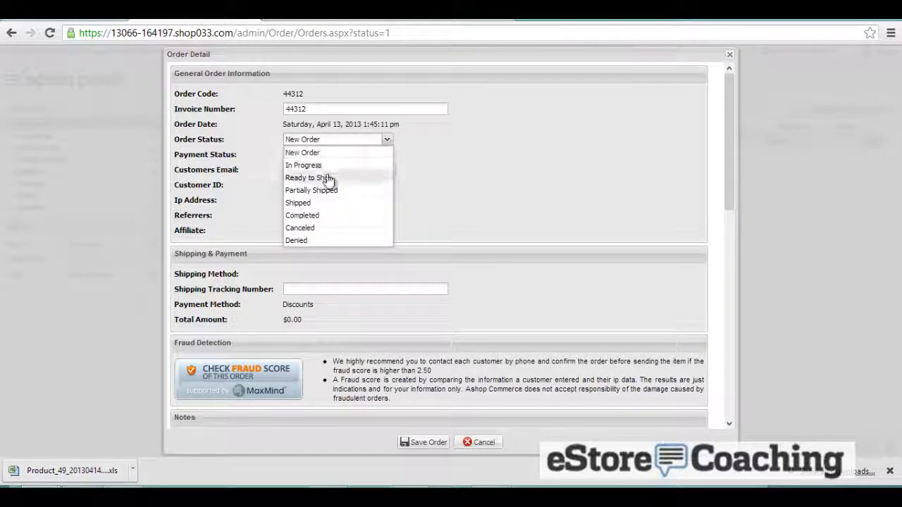
left_click(333, 203)
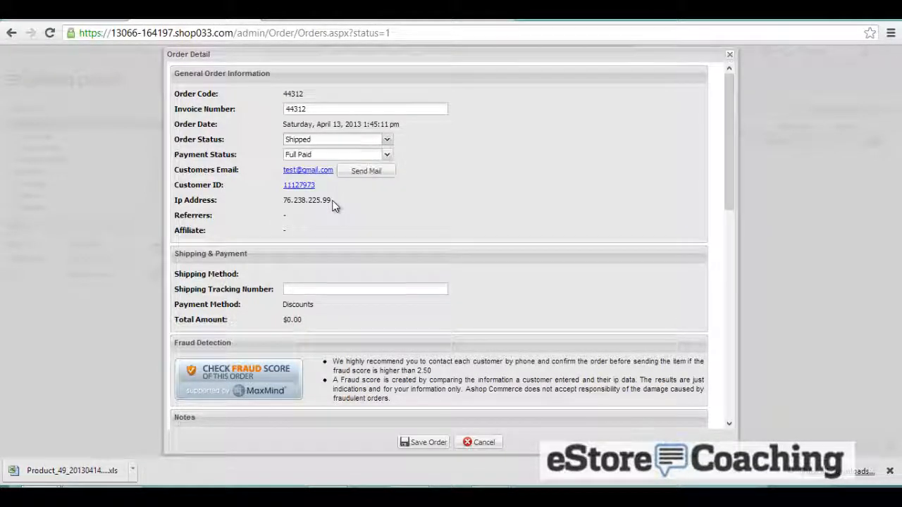
left_click(353, 175)
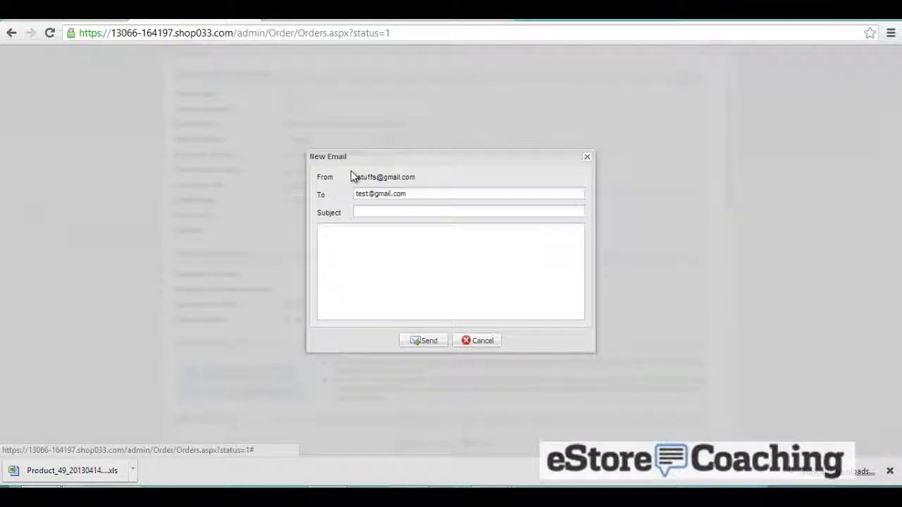
left_click(471, 342)
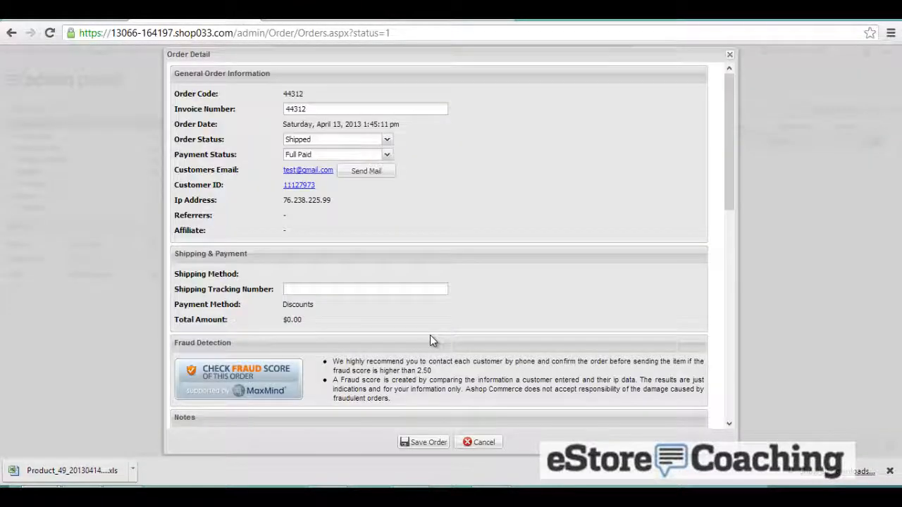
scroll(430, 338, "down", 1)
left_click(423, 443)
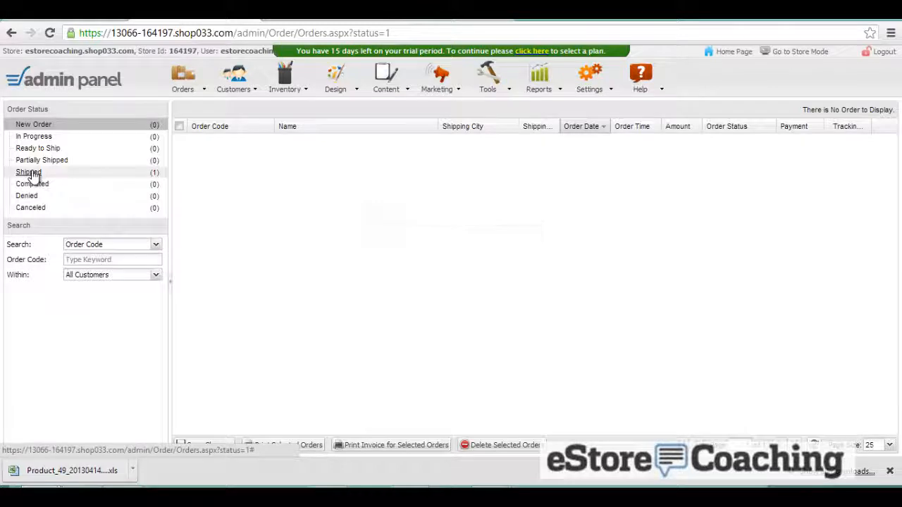
- Reopen the order from the Shipped list, add a shipping tracking number and save
left_click(30, 173)
left_click(200, 143)
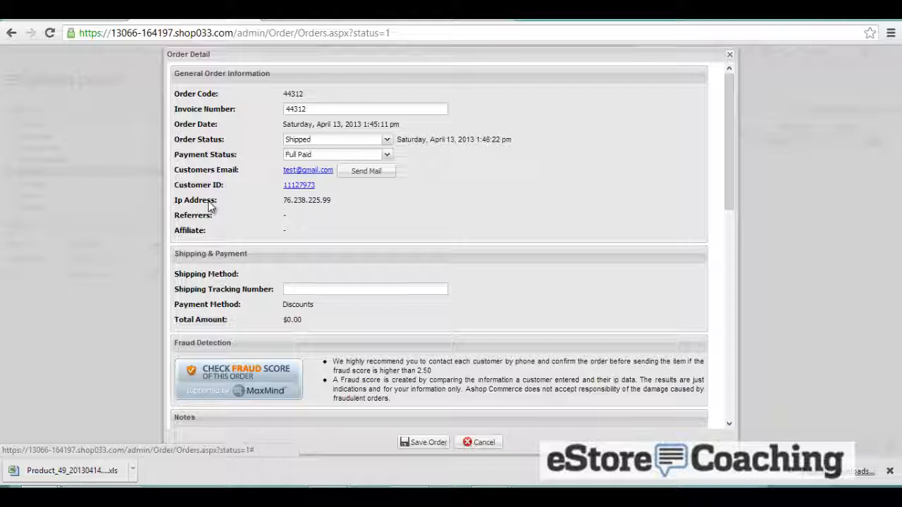
left_click(295, 290)
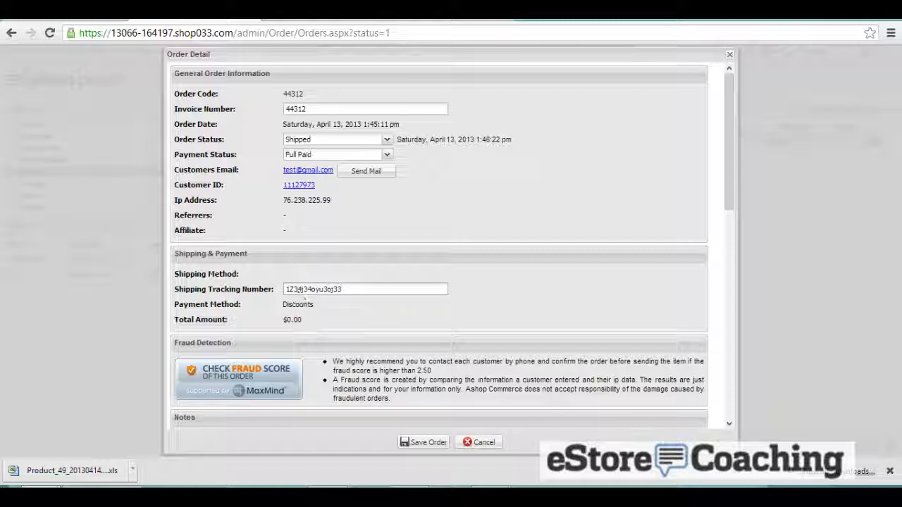
left_click(428, 442)
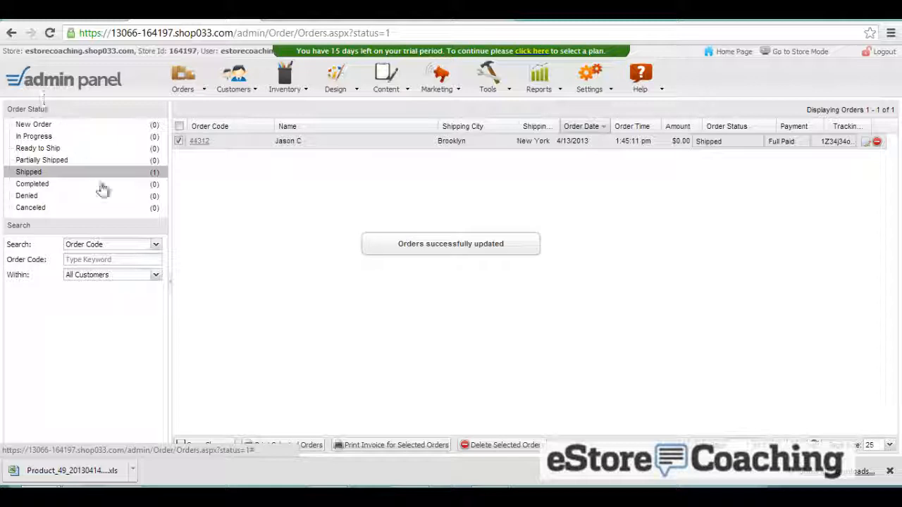
- Change the shipped order's status to Completed and save it
left_click(199, 142)
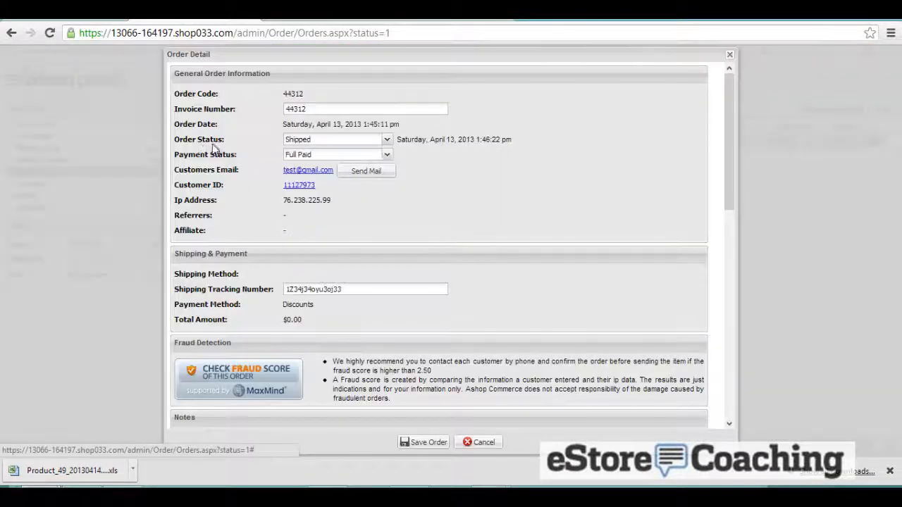
left_click(332, 142)
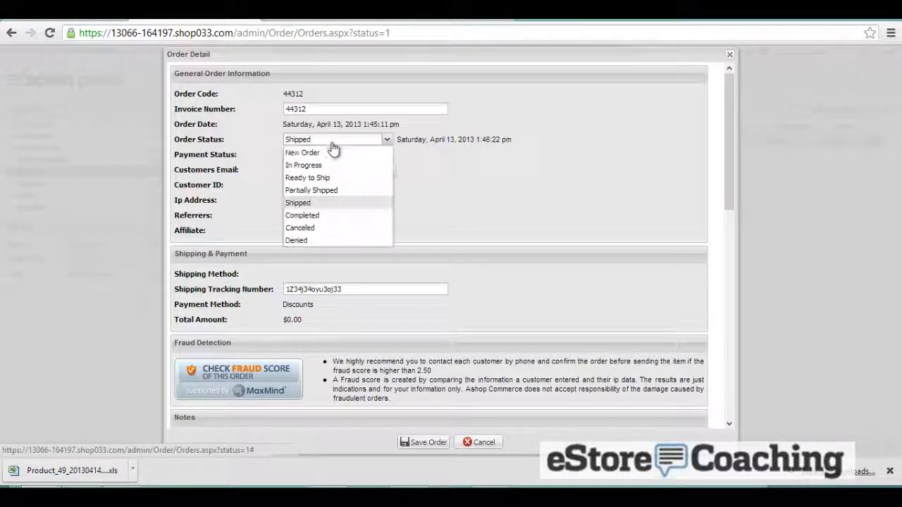
left_click(316, 215)
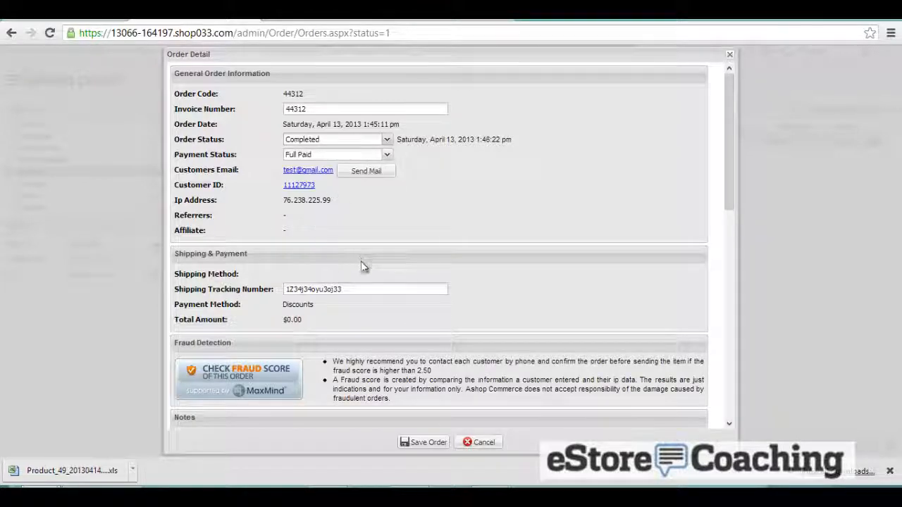
scroll(325, 355, "down", 5)
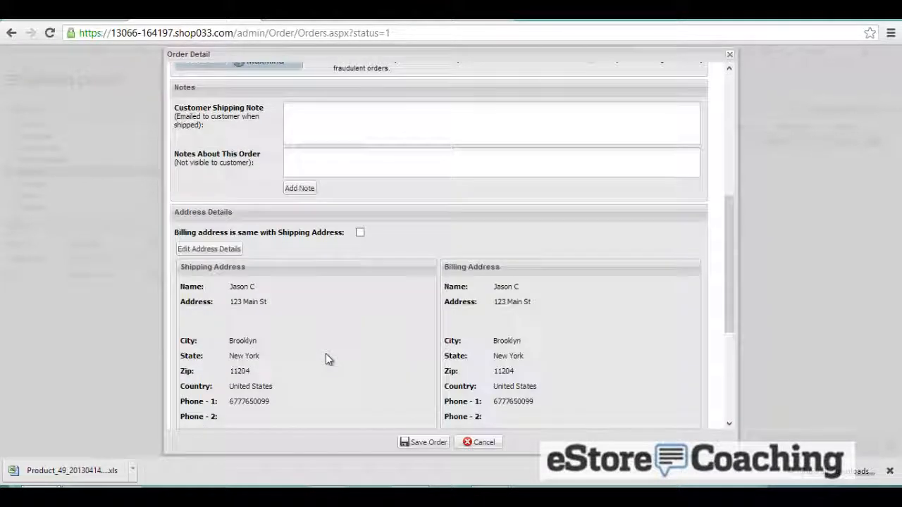
scroll(326, 356, "down", 3)
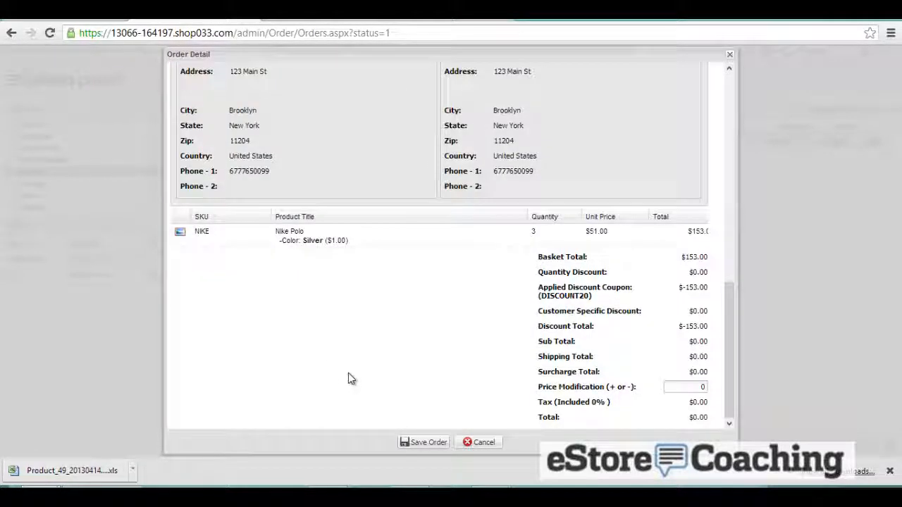
left_click(415, 441)
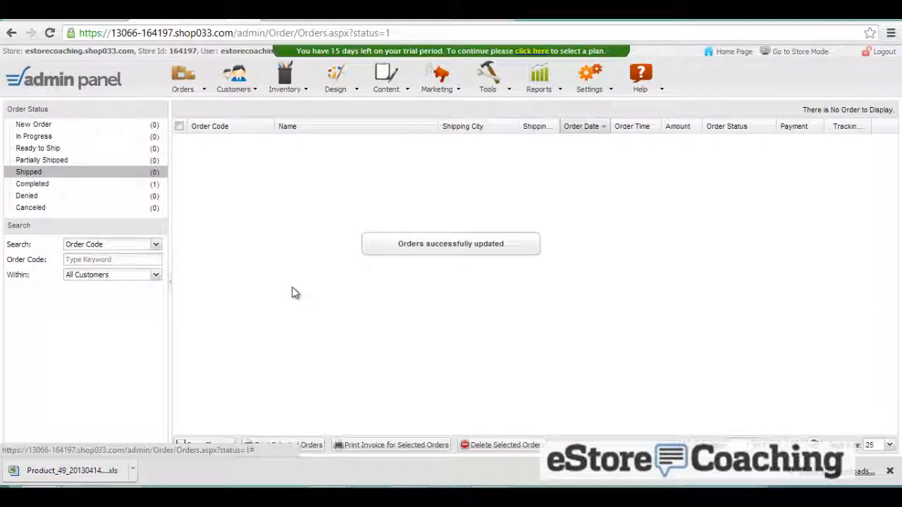
- Open the Completed orders list and reopen the order to confirm its $0.00 total
left_click(125, 247)
left_click(125, 256)
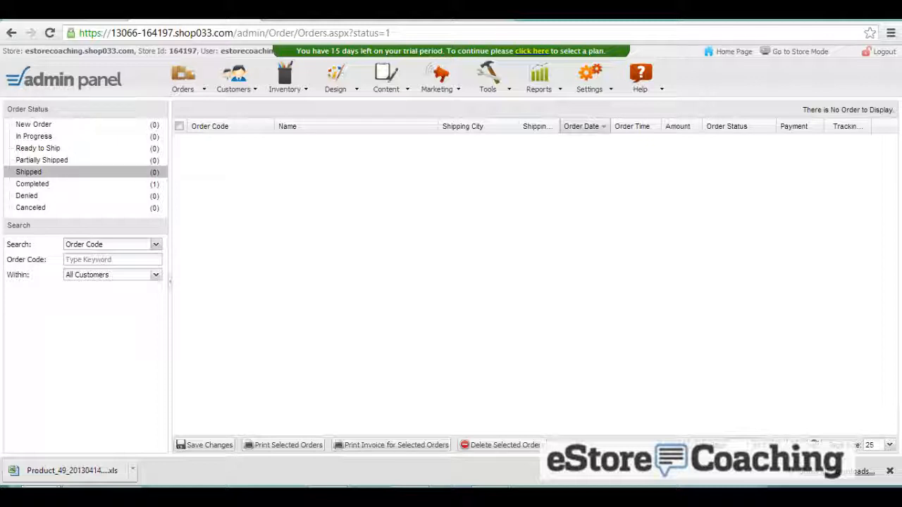
left_click(198, 92)
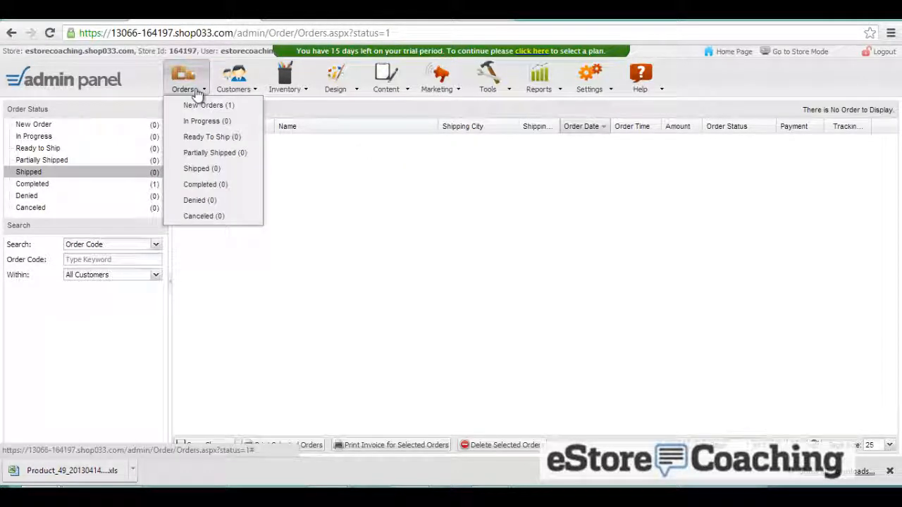
left_click(39, 185)
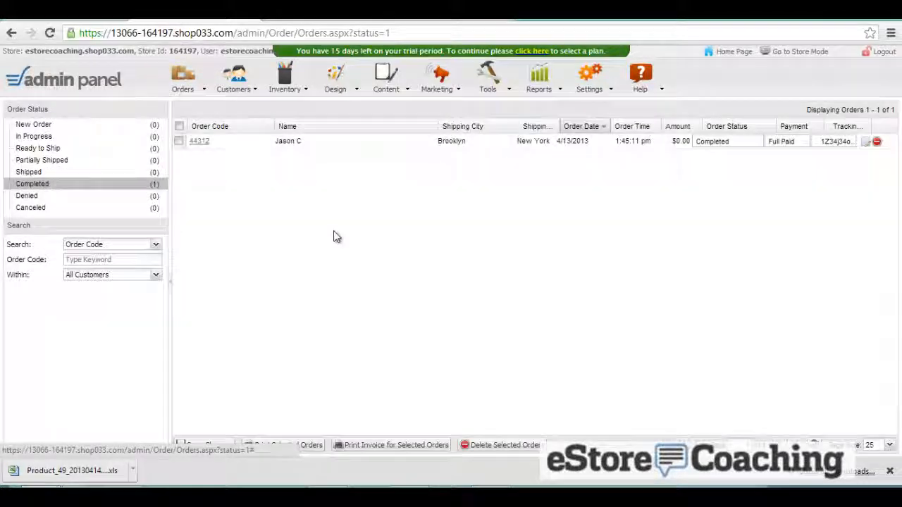
left_click(199, 141)
scroll(386, 245, "down", 5)
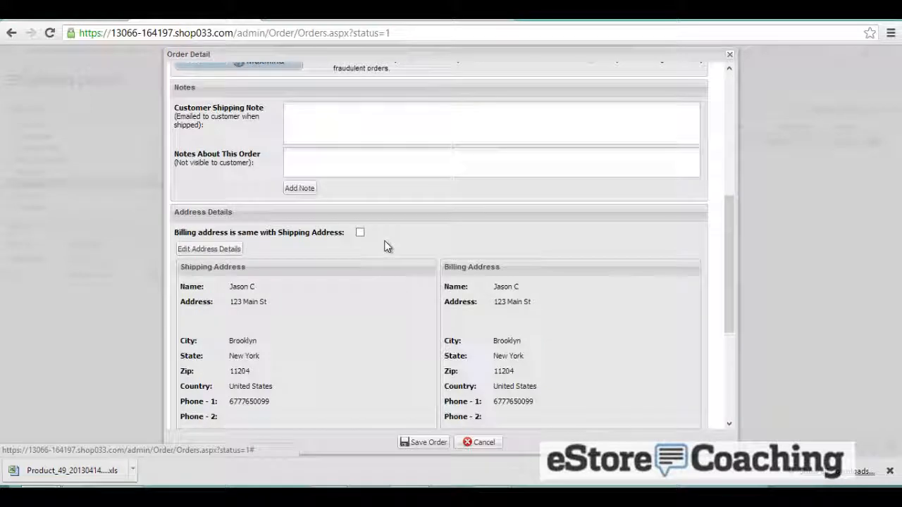
scroll(387, 247, "down", 4)
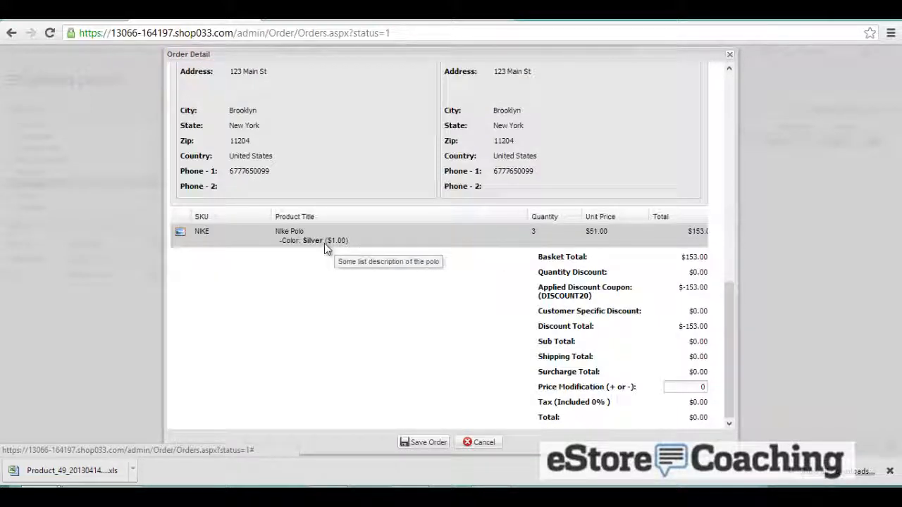
scroll(324, 243, "up", 10)
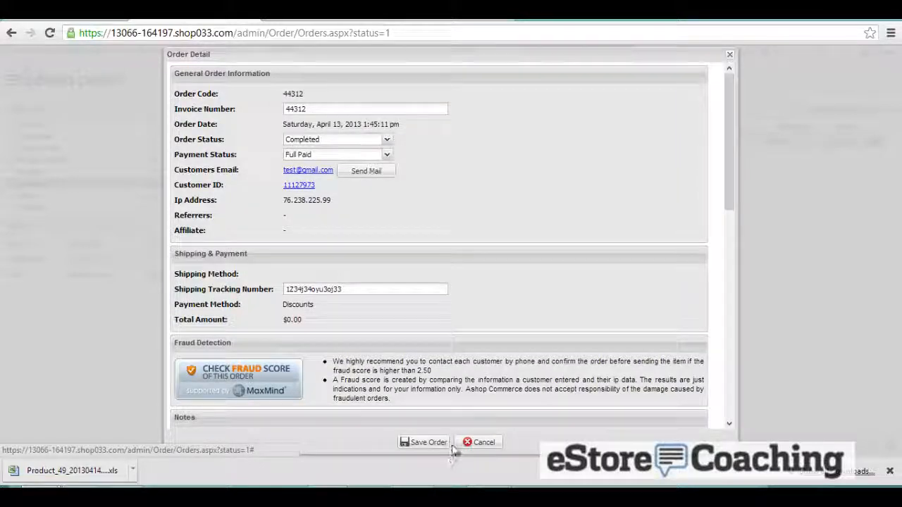